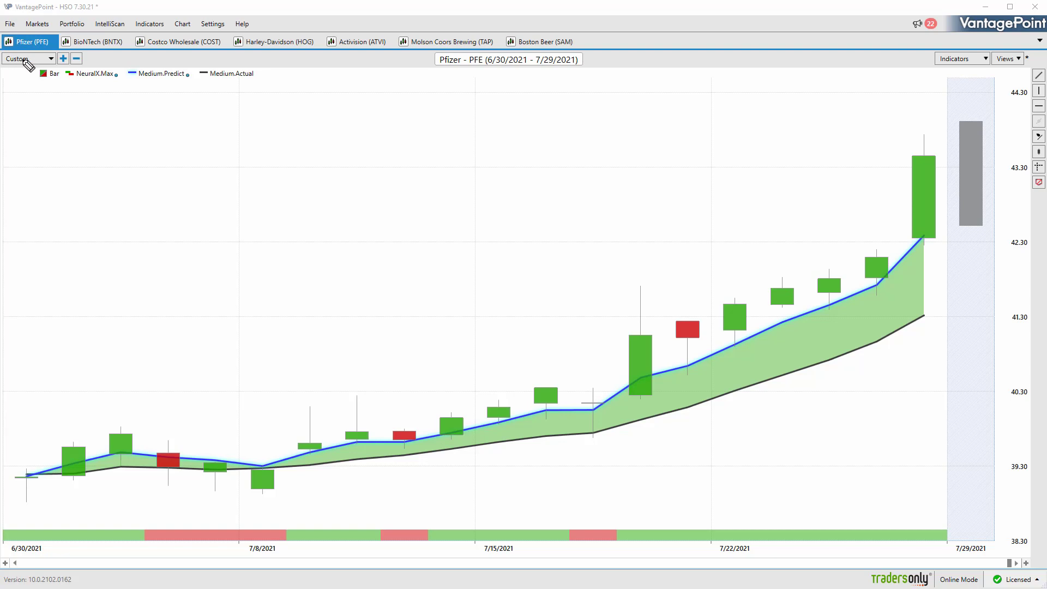
Draw a check mark beneath each of the seven stock tabs, from Pfizer to Boston Beer, and clear the marks
{"action": "mouse_move", "coordinate": [23, 60]}
{"action": "left_mouse_down"}
{"action": "mouse_move", "coordinate": [48, 37]}
{"action": "mouse_move", "coordinate": [93, 62]}
{"action": "mouse_move", "coordinate": [103, 44]}
{"action": "left_mouse_up"}
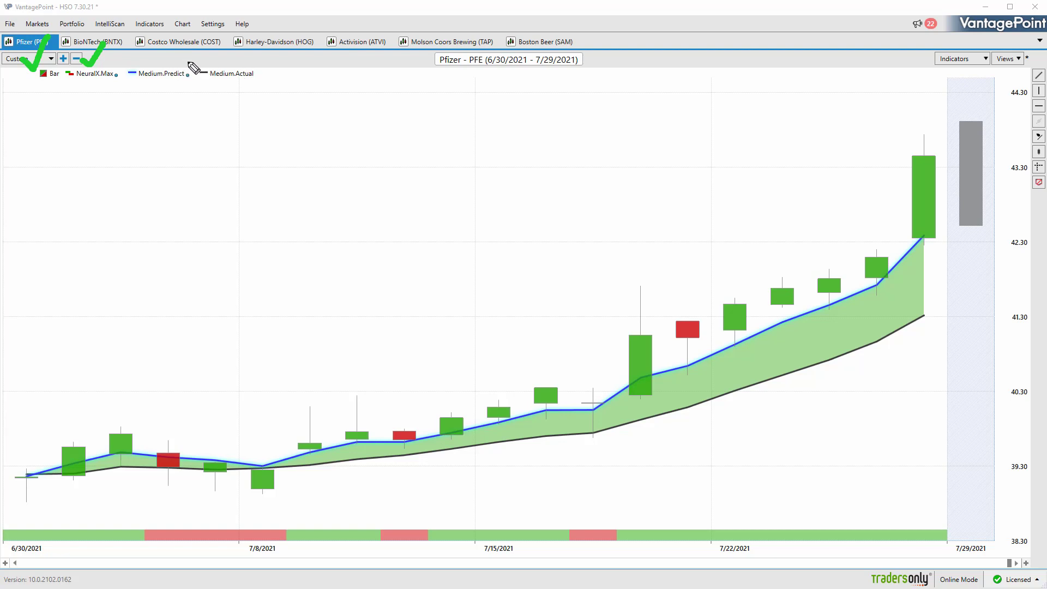
{"action": "mouse_move", "coordinate": [164, 58]}
{"action": "left_mouse_down"}
{"action": "mouse_move", "coordinate": [176, 67]}
{"action": "mouse_move", "coordinate": [189, 44]}
{"action": "left_mouse_up"}
{"action": "left_click_drag", "start_coordinate": [268, 56], "coordinate": [377, 51]}
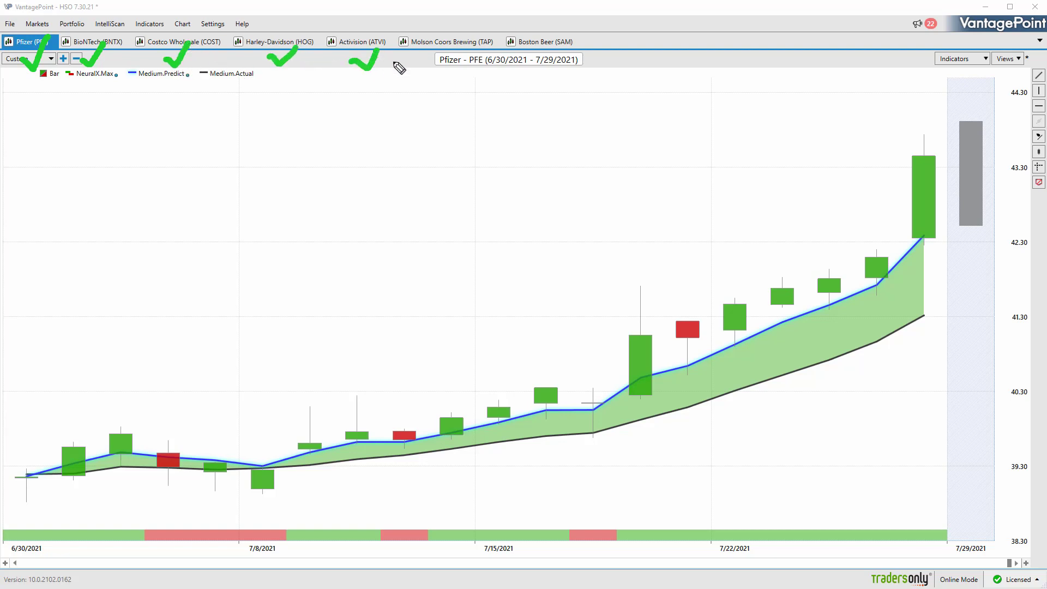
{"action": "left_click_drag", "start_coordinate": [439, 60], "coordinate": [472, 52]}
{"action": "left_click_drag", "start_coordinate": [535, 60], "coordinate": [572, 44]}
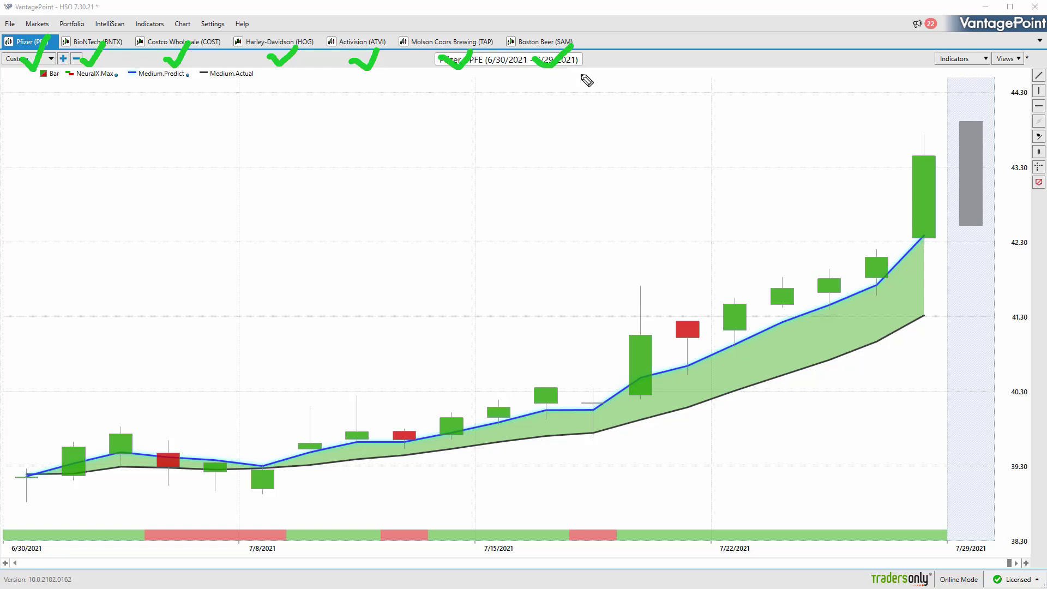
{"action": "key", "text": "Escape"}
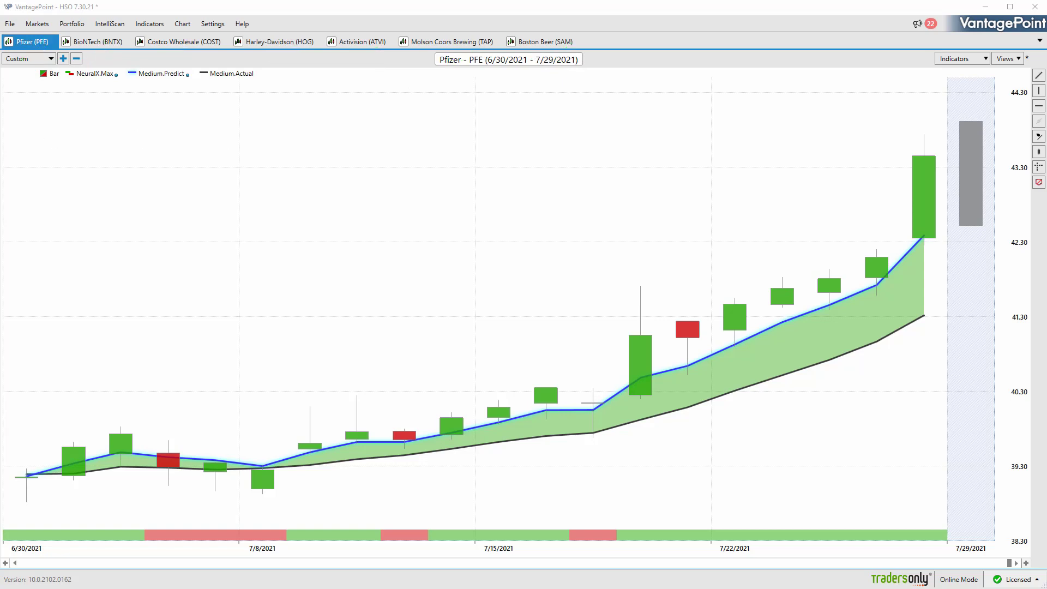
Draw a check mark at the Pfizer tab, underline the Pfizer name in the chart title, and clear the marks
{"action": "left_click_drag", "start_coordinate": [16, 62], "coordinate": [40, 52]}
{"action": "left_click_drag", "start_coordinate": [431, 72], "coordinate": [501, 64]}
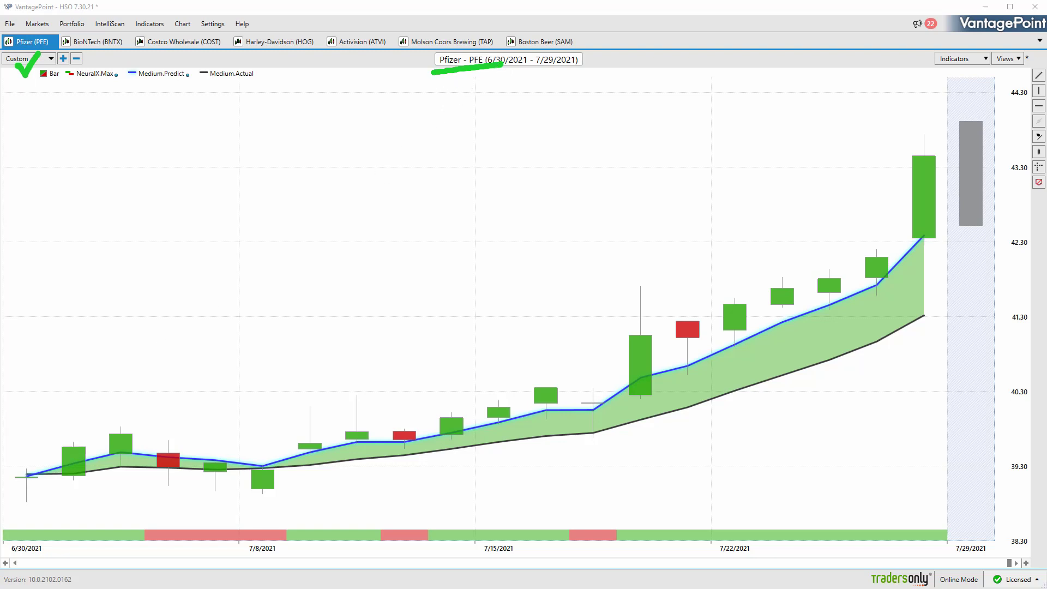
{"action": "key", "text": "Escape"}
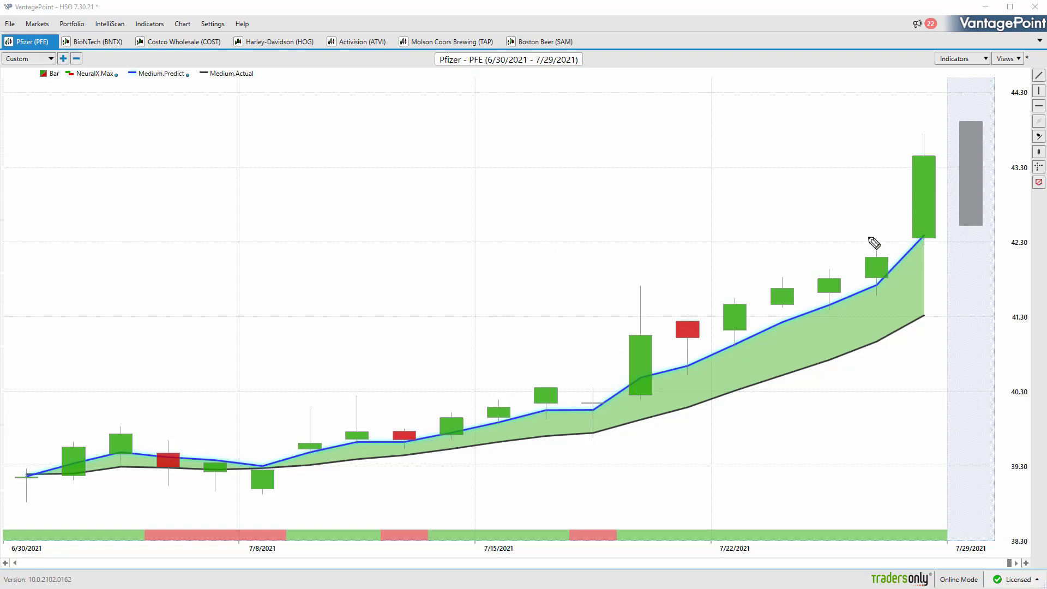
Bracket the 7/26 and 7/1 candles above and below, and draw an arrow pointing back in time beneath the 7/1 candle
{"action": "left_click_drag", "start_coordinate": [816, 255], "coordinate": [844, 260]}
{"action": "left_click_drag", "start_coordinate": [816, 321], "coordinate": [843, 324]}
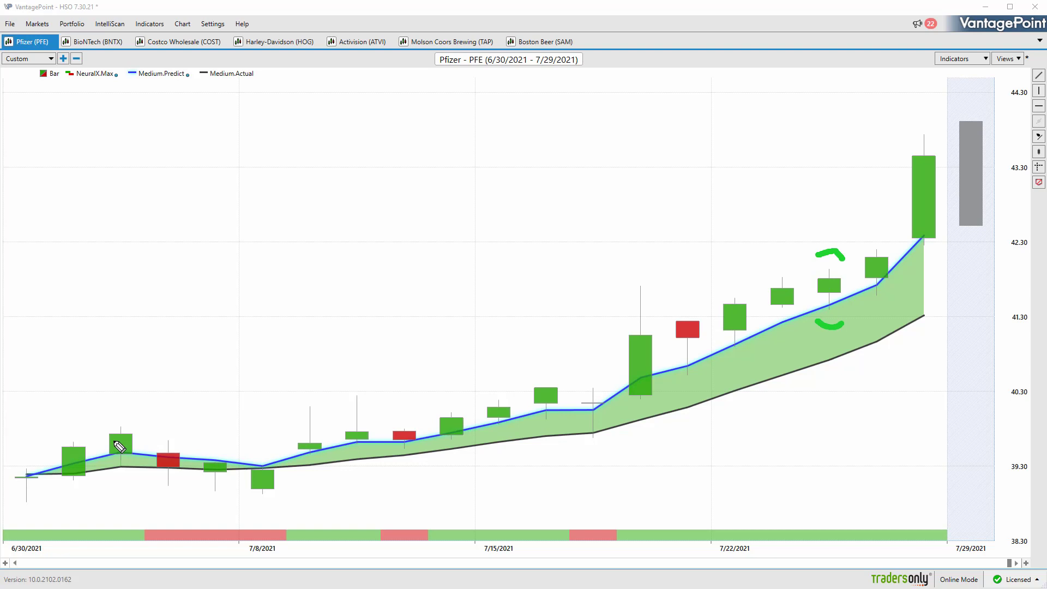
{"action": "left_click_drag", "start_coordinate": [52, 483], "coordinate": [92, 480]}
{"action": "left_click_drag", "start_coordinate": [47, 455], "coordinate": [68, 444]}
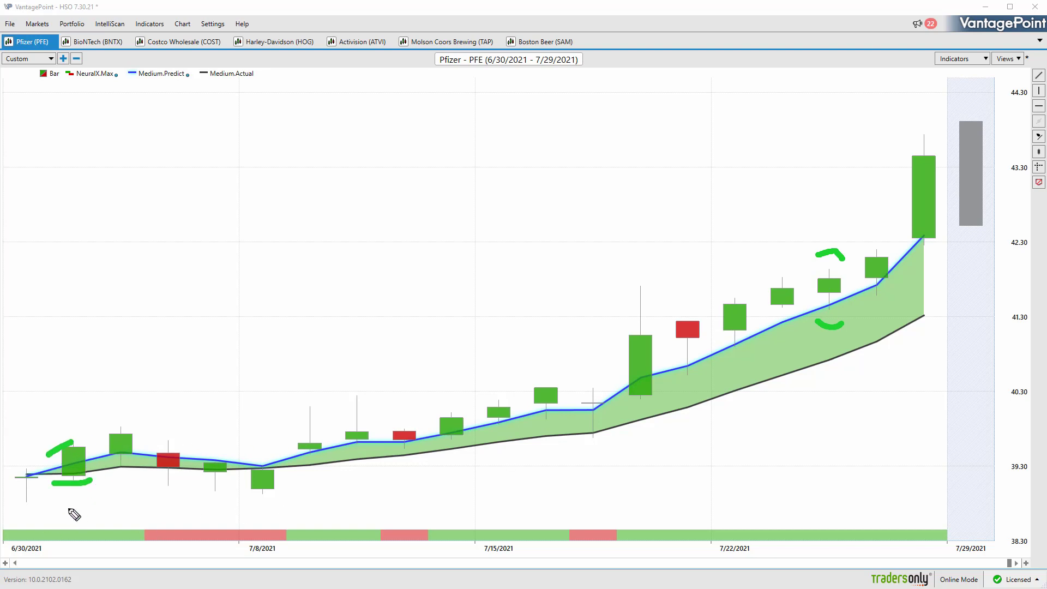
{"action": "mouse_move", "coordinate": [77, 503]}
{"action": "left_mouse_down"}
{"action": "mouse_move", "coordinate": [42, 521]}
{"action": "mouse_move", "coordinate": [67, 524]}
{"action": "left_mouse_up"}
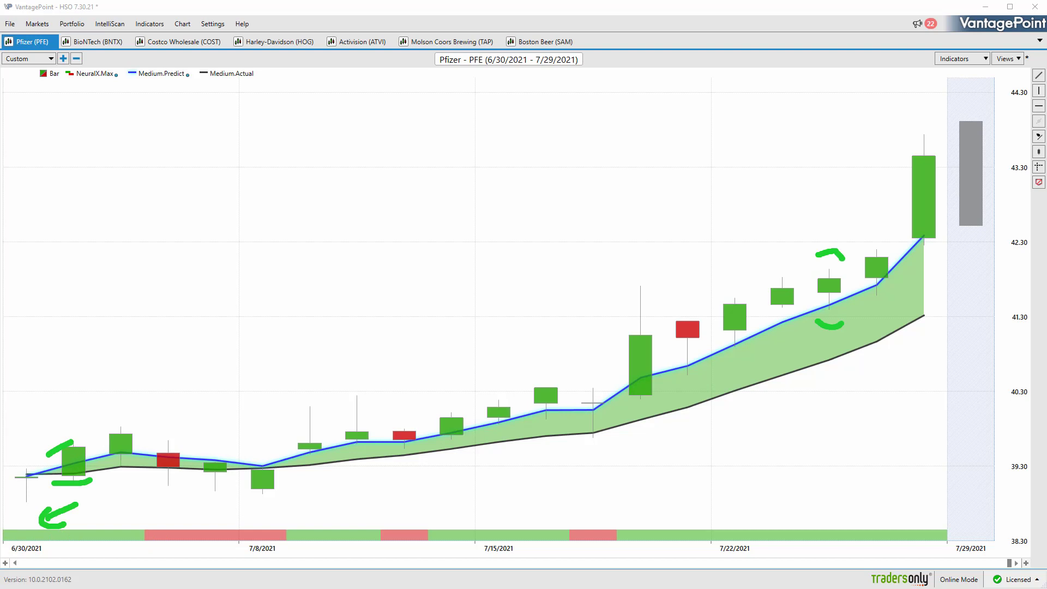
Underline the Medium.Actual and Medium.Predict entries in the legend and clear all ink from the chart
{"action": "left_click_drag", "start_coordinate": [213, 86], "coordinate": [242, 80]}
{"action": "left_click_drag", "start_coordinate": [134, 90], "coordinate": [175, 87]}
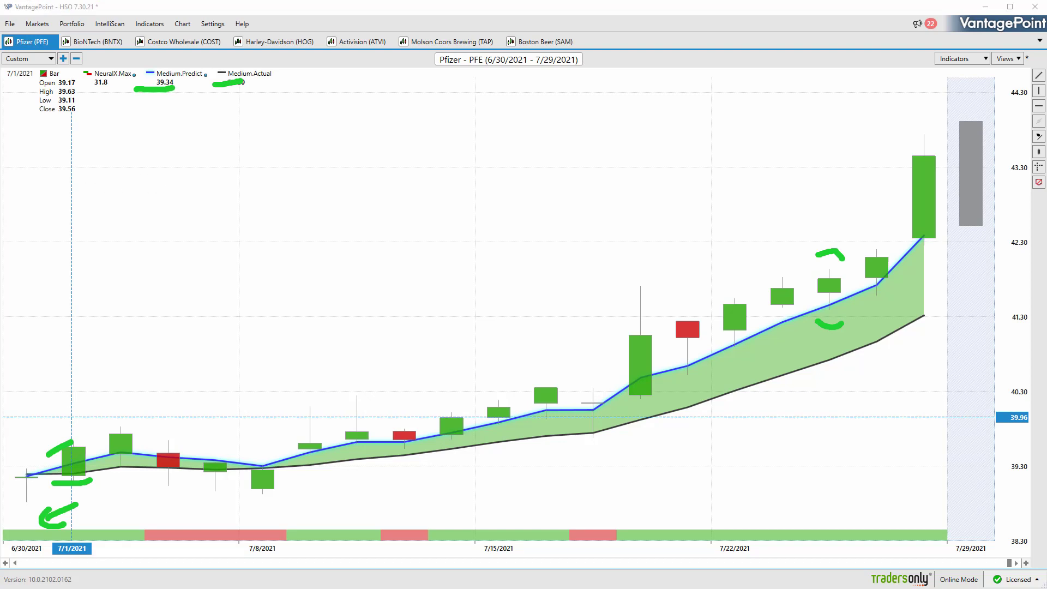
{"action": "key", "text": "e"}
Label Medium.Actual with an arrow and "SMA", write "10+" over "10" beside a backward arrow, and clear the notes
{"action": "mouse_move", "coordinate": [249, 99]}
{"action": "left_mouse_down"}
{"action": "mouse_move", "coordinate": [274, 110]}
{"action": "mouse_move", "coordinate": [256, 112]}
{"action": "mouse_move", "coordinate": [299, 159]}
{"action": "mouse_move", "coordinate": [362, 161]}
{"action": "mouse_move", "coordinate": [371, 176]}
{"action": "left_mouse_up"}
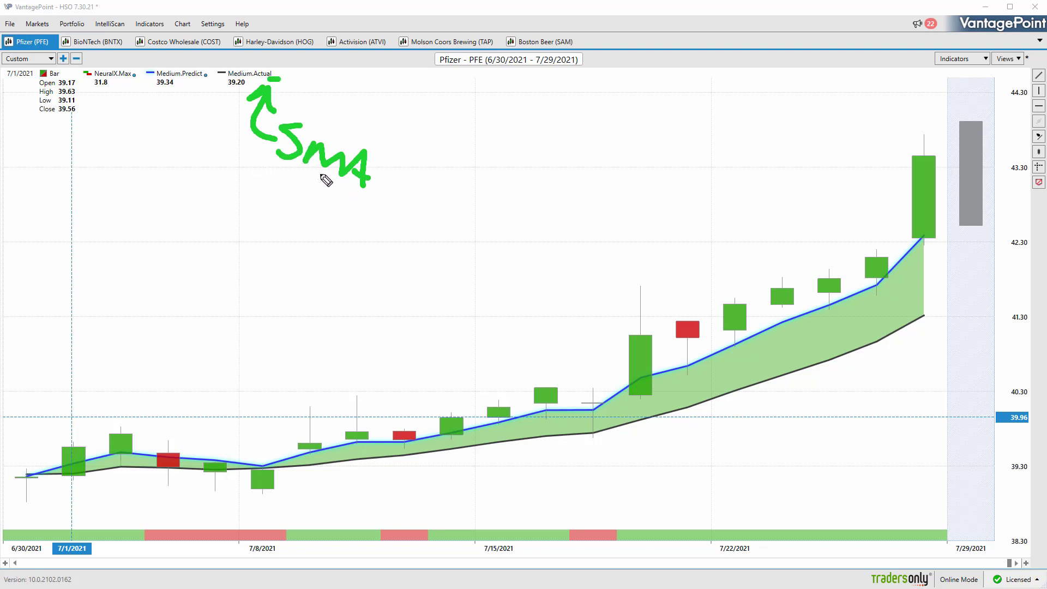
{"action": "mouse_move", "coordinate": [21, 213]}
{"action": "left_mouse_down"}
{"action": "mouse_move", "coordinate": [84, 208]}
{"action": "mouse_move", "coordinate": [47, 228]}
{"action": "left_mouse_up"}
{"action": "mouse_move", "coordinate": [121, 179]}
{"action": "left_mouse_down"}
{"action": "mouse_move", "coordinate": [113, 215]}
{"action": "mouse_move", "coordinate": [136, 185]}
{"action": "mouse_move", "coordinate": [191, 192]}
{"action": "left_mouse_up"}
{"action": "left_click_drag", "start_coordinate": [178, 182], "coordinate": [178, 206]}
{"action": "left_click_drag", "start_coordinate": [98, 231], "coordinate": [207, 225]}
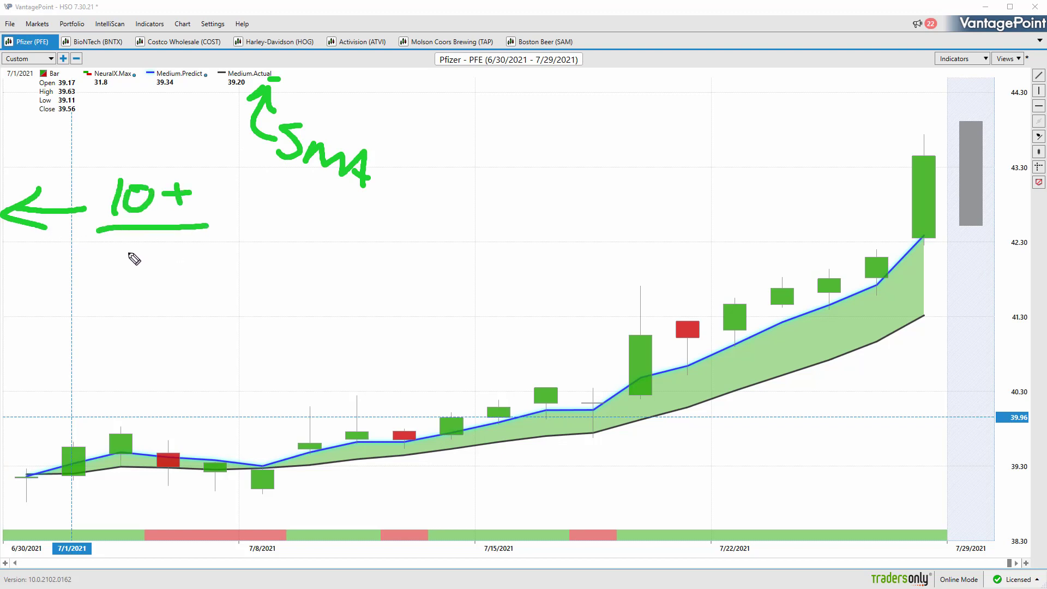
{"action": "left_click_drag", "start_coordinate": [127, 248], "coordinate": [127, 280]}
{"action": "left_click_drag", "start_coordinate": [164, 250], "coordinate": [147, 253]}
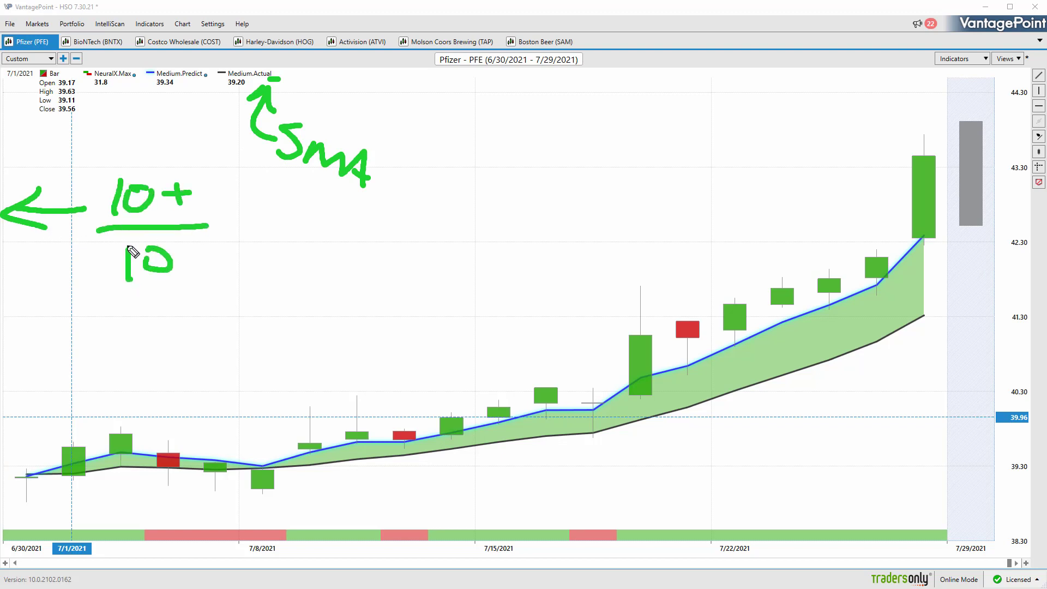
{"action": "mouse_move", "coordinate": [204, 159]}
{"action": "left_mouse_down"}
{"action": "mouse_move", "coordinate": [254, 273]}
{"action": "mouse_move", "coordinate": [231, 290]}
{"action": "left_mouse_up"}
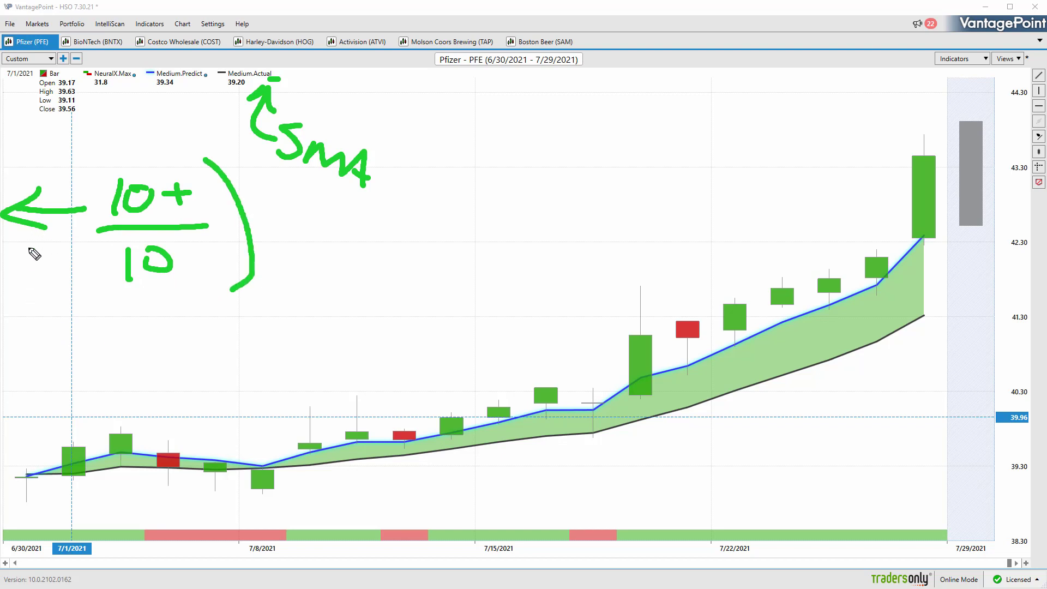
{"action": "left_click_drag", "start_coordinate": [17, 247], "coordinate": [93, 240]}
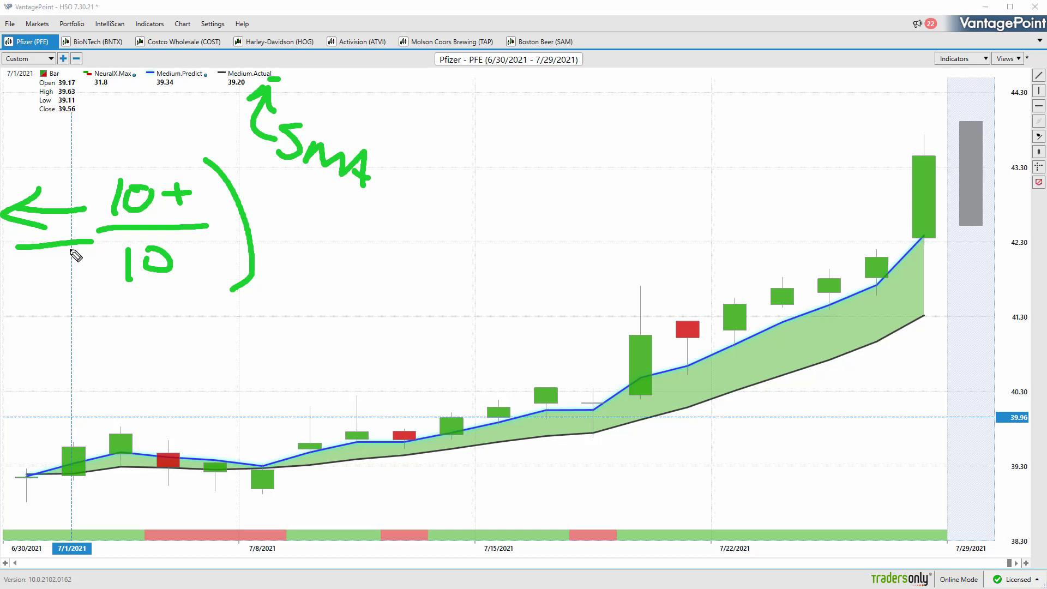
{"action": "key", "text": "e"}
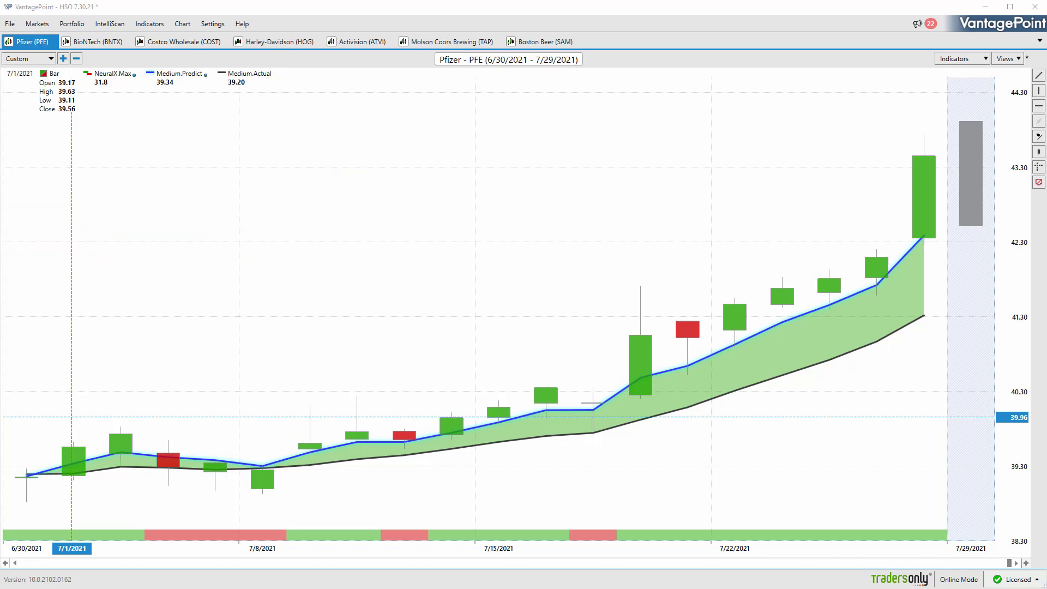
Trace the black Medium.Actual line with a forward arrow from 7/1 to about 7/13 and clear it
{"action": "mouse_move", "coordinate": [63, 475]}
{"action": "left_mouse_down"}
{"action": "mouse_move", "coordinate": [417, 455]}
{"action": "mouse_move", "coordinate": [398, 469]}
{"action": "left_mouse_up"}
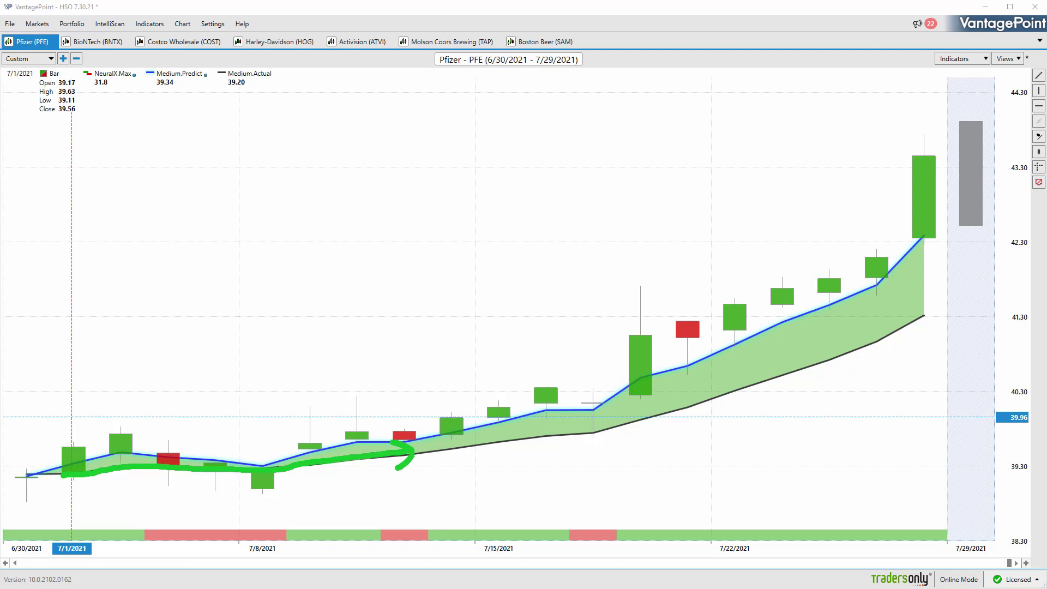
{"action": "key", "text": "e"}
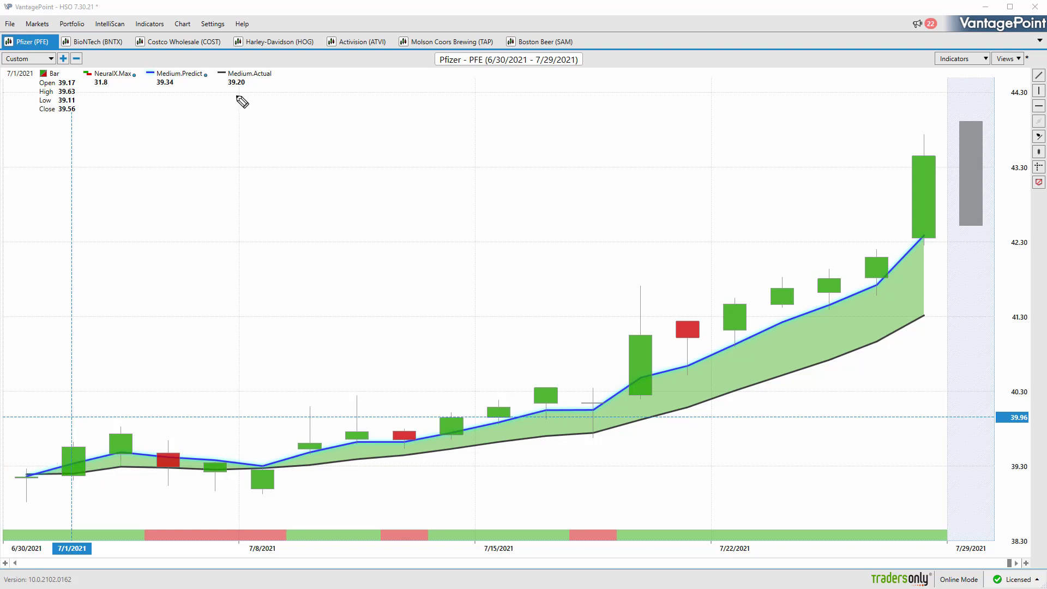
Link the Medium.Actual value labelled "SMA" to Medium.Predict, circle the 7/1 crossover with an upward arrow, and clear the ink
{"action": "mouse_move", "coordinate": [238, 94]}
{"action": "left_mouse_down"}
{"action": "mouse_move", "coordinate": [224, 113]}
{"action": "mouse_move", "coordinate": [163, 101]}
{"action": "mouse_move", "coordinate": [173, 92]}
{"action": "left_mouse_up"}
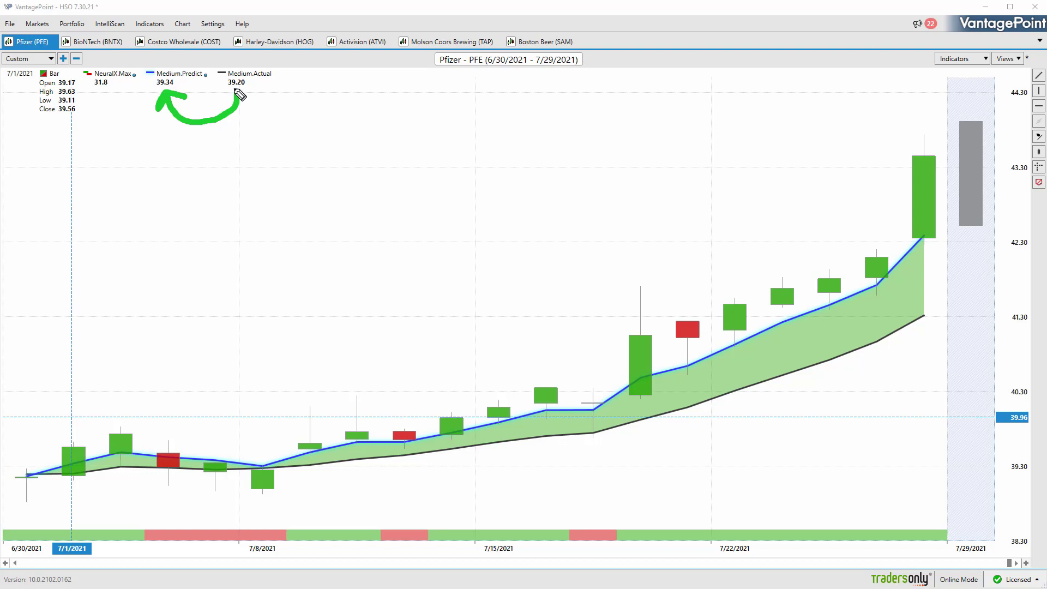
{"action": "mouse_move", "coordinate": [228, 90]}
{"action": "left_mouse_down"}
{"action": "mouse_move", "coordinate": [243, 149]}
{"action": "mouse_move", "coordinate": [304, 121]}
{"action": "mouse_move", "coordinate": [309, 146]}
{"action": "mouse_move", "coordinate": [331, 140]}
{"action": "left_mouse_up"}
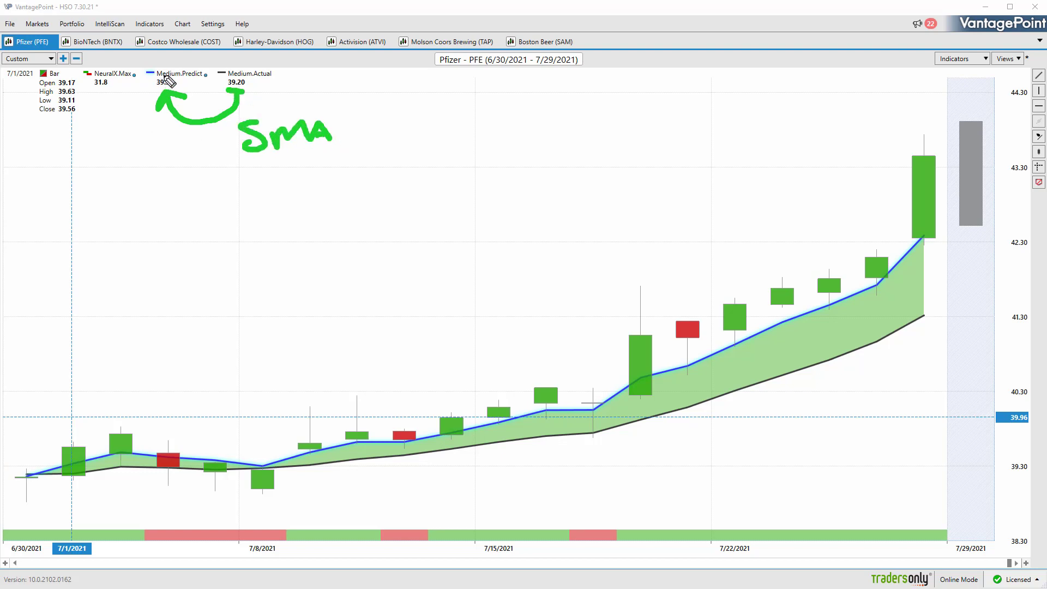
{"action": "mouse_move", "coordinate": [71, 464]}
{"action": "left_mouse_down"}
{"action": "mouse_move", "coordinate": [68, 478]}
{"action": "mouse_move", "coordinate": [92, 463]}
{"action": "mouse_move", "coordinate": [55, 453]}
{"action": "mouse_move", "coordinate": [95, 402]}
{"action": "mouse_move", "coordinate": [100, 428]}
{"action": "left_mouse_up"}
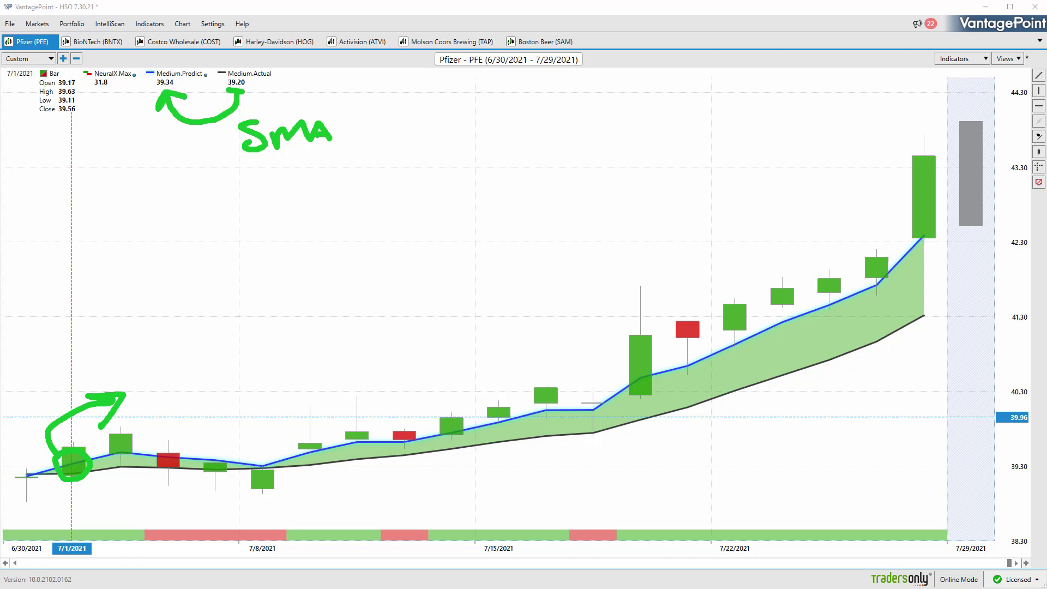
{"action": "key", "text": "e"}
Draw an arrow pointing back in time and trace the black average line forward from 6/30 to about 7/7
{"action": "mouse_move", "coordinate": [31, 390]}
{"action": "left_mouse_down"}
{"action": "mouse_move", "coordinate": [94, 388]}
{"action": "mouse_move", "coordinate": [53, 433]}
{"action": "left_mouse_up"}
{"action": "mouse_move", "coordinate": [38, 474]}
{"action": "left_mouse_down"}
{"action": "mouse_move", "coordinate": [231, 468]}
{"action": "mouse_move", "coordinate": [211, 486]}
{"action": "left_mouse_up"}
Draw three branches converging on the Pfizer chart title and write "ETF" and "ST" below the first branch
{"action": "mouse_move", "coordinate": [464, 70]}
{"action": "left_mouse_down"}
{"action": "mouse_move", "coordinate": [420, 112]}
{"action": "mouse_move", "coordinate": [472, 126]}
{"action": "mouse_move", "coordinate": [519, 113]}
{"action": "left_mouse_up"}
{"action": "mouse_move", "coordinate": [350, 143]}
{"action": "left_mouse_down"}
{"action": "mouse_move", "coordinate": [364, 169]}
{"action": "mouse_move", "coordinate": [378, 169]}
{"action": "left_mouse_up"}
{"action": "mouse_move", "coordinate": [359, 152]}
{"action": "left_mouse_down"}
{"action": "mouse_move", "coordinate": [387, 143]}
{"action": "mouse_move", "coordinate": [407, 165]}
{"action": "left_mouse_up"}
{"action": "mouse_move", "coordinate": [391, 141]}
{"action": "left_mouse_down"}
{"action": "mouse_move", "coordinate": [413, 132]}
{"action": "mouse_move", "coordinate": [421, 143]}
{"action": "left_mouse_up"}
{"action": "mouse_move", "coordinate": [359, 217]}
{"action": "left_mouse_down"}
{"action": "mouse_move", "coordinate": [331, 229]}
{"action": "mouse_move", "coordinate": [338, 253]}
{"action": "left_mouse_up"}
{"action": "mouse_move", "coordinate": [382, 222]}
{"action": "left_mouse_down"}
{"action": "mouse_move", "coordinate": [388, 240]}
{"action": "mouse_move", "coordinate": [404, 200]}
{"action": "left_mouse_up"}
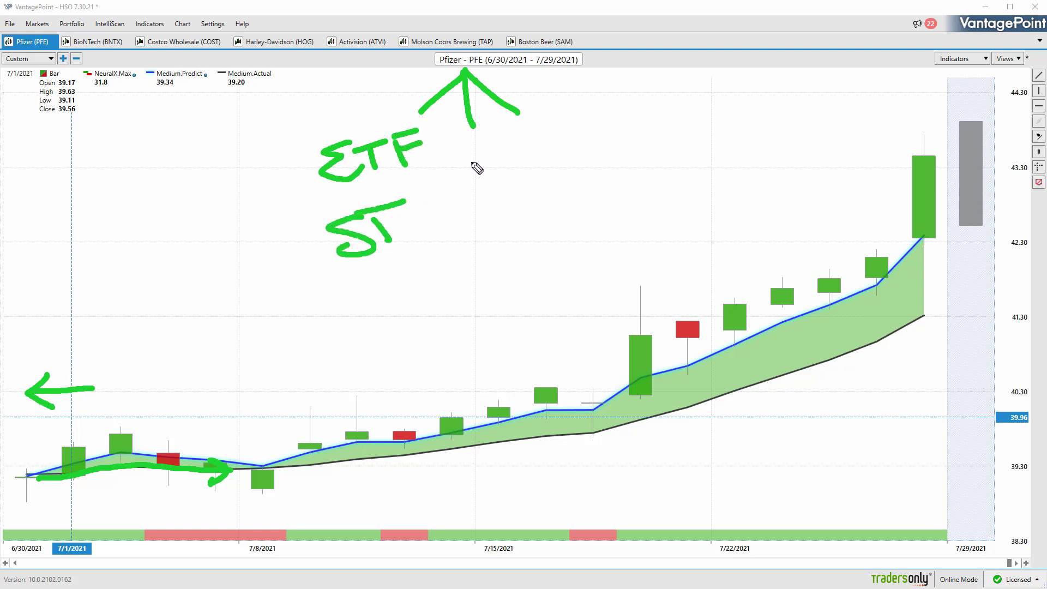
Write a percent sign under the middle branch and a dollar sign with "Fut" under the last branch
{"action": "mouse_move", "coordinate": [475, 154]}
{"action": "left_mouse_down"}
{"action": "mouse_move", "coordinate": [450, 207]}
{"action": "mouse_move", "coordinate": [473, 201]}
{"action": "left_mouse_up"}
{"action": "left_click_drag", "start_coordinate": [569, 124], "coordinate": [581, 158]}
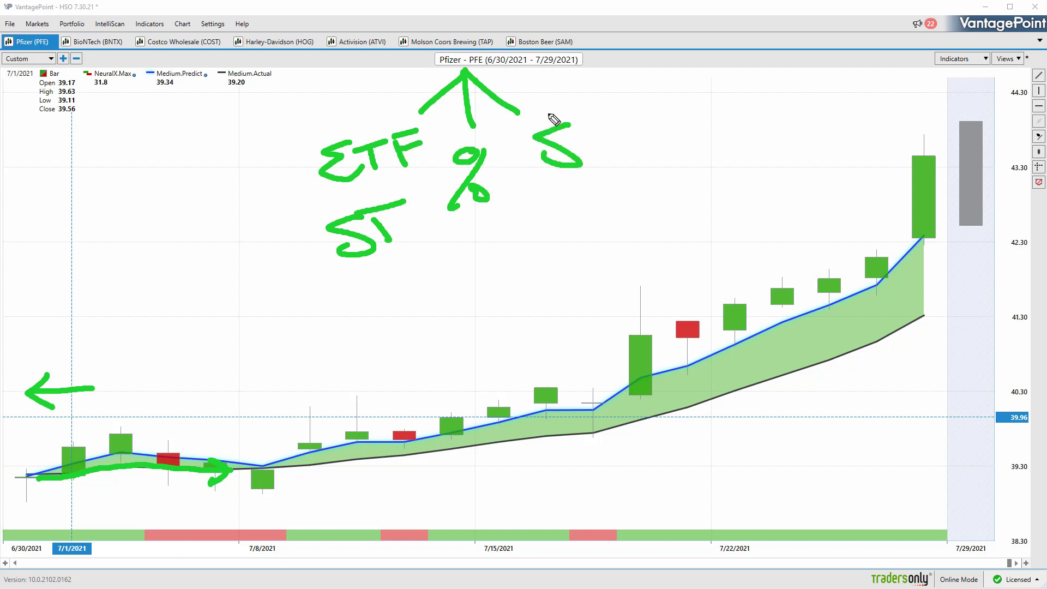
{"action": "left_click_drag", "start_coordinate": [549, 107], "coordinate": [558, 177]}
{"action": "left_click_drag", "start_coordinate": [567, 102], "coordinate": [576, 183]}
{"action": "mouse_move", "coordinate": [540, 213]}
{"action": "left_mouse_down"}
{"action": "mouse_move", "coordinate": [544, 241]}
{"action": "mouse_move", "coordinate": [561, 202]}
{"action": "left_mouse_up"}
{"action": "mouse_move", "coordinate": [544, 226]}
{"action": "left_mouse_down"}
{"action": "mouse_move", "coordinate": [609, 219]}
{"action": "mouse_move", "coordinate": [619, 191]}
{"action": "left_mouse_up"}
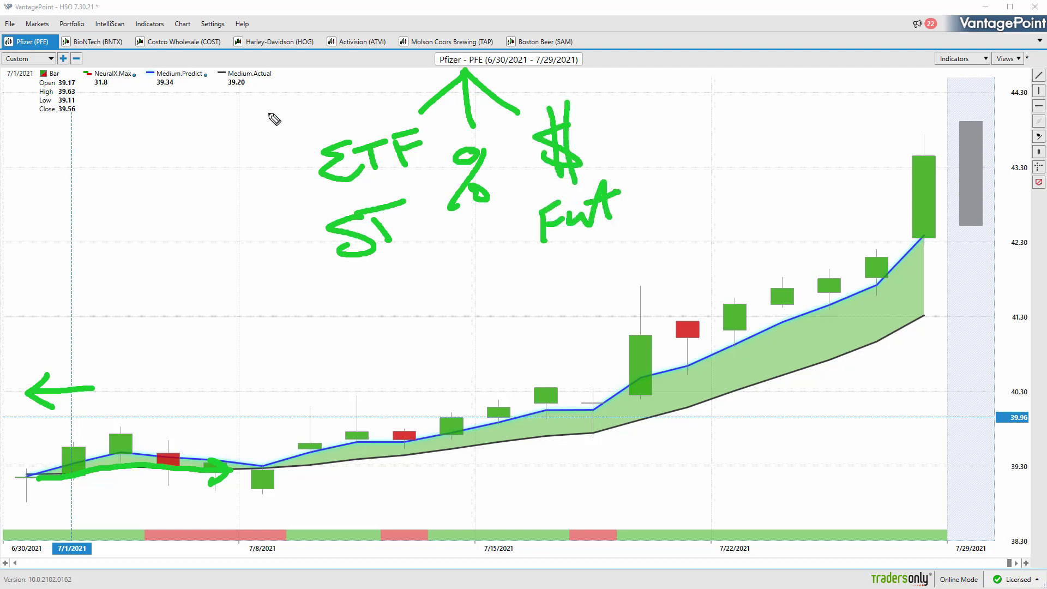
Enclose the market notes in large parentheses, draw a forward arrow above the latest candles, and clear all ink
{"action": "left_click_drag", "start_coordinate": [281, 100], "coordinate": [277, 268]}
{"action": "left_click_drag", "start_coordinate": [615, 89], "coordinate": [660, 266]}
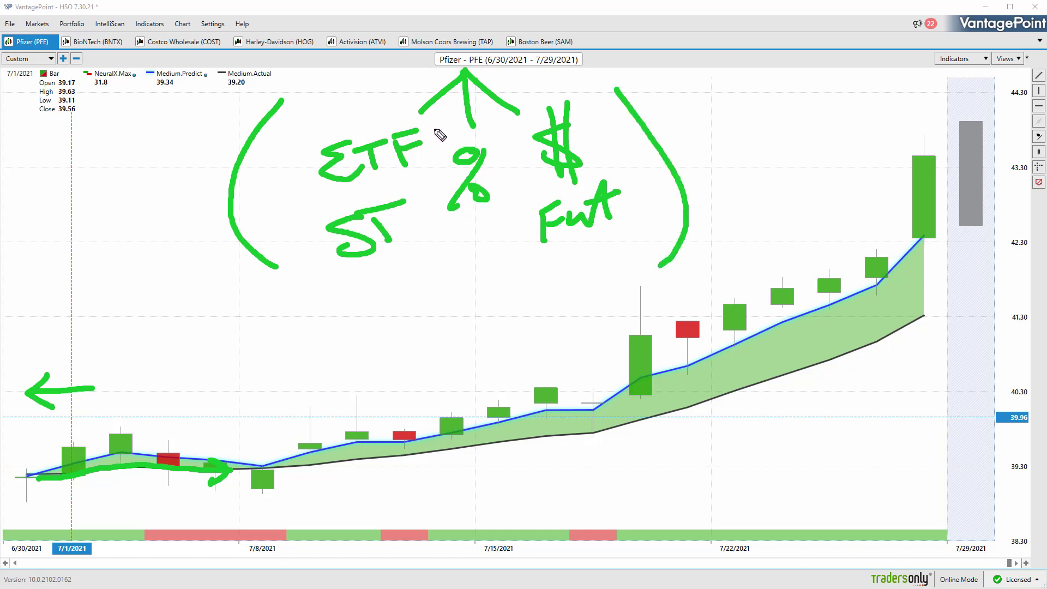
{"action": "mouse_move", "coordinate": [842, 126]}
{"action": "left_mouse_down"}
{"action": "mouse_move", "coordinate": [1015, 104]}
{"action": "mouse_move", "coordinate": [999, 121]}
{"action": "left_mouse_up"}
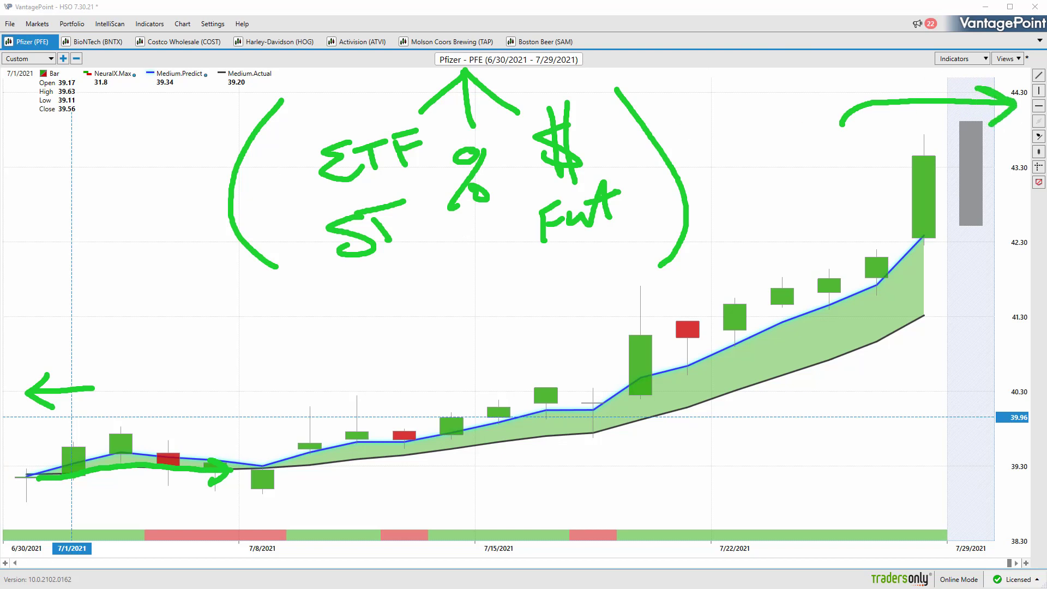
{"action": "key", "text": "Escape"}
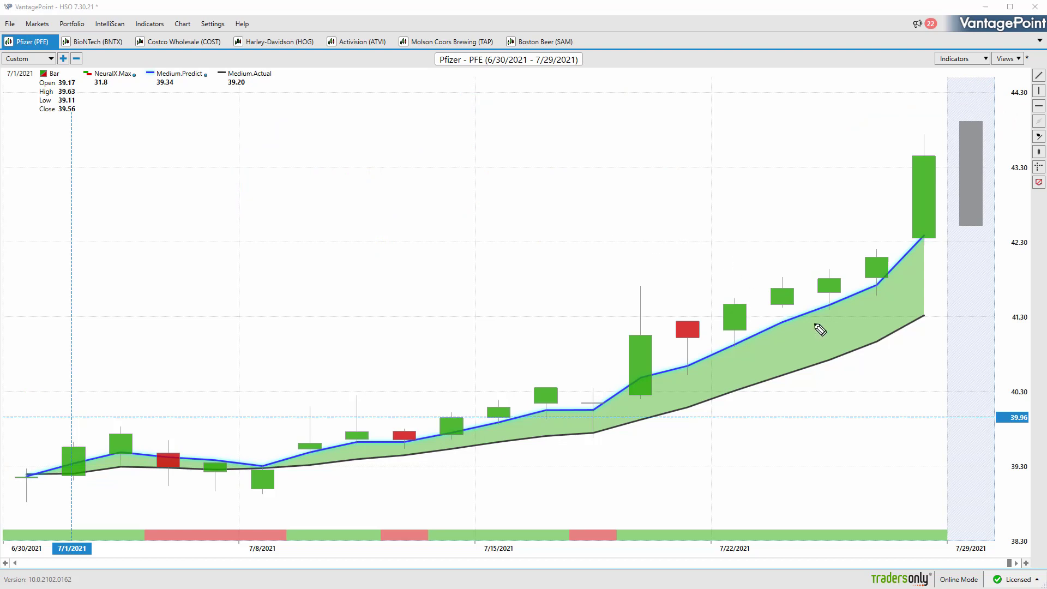
Circle the 7/1 crossover with an upward arrow, draw an arrow pointing back in time, and clear the ink
{"action": "mouse_move", "coordinate": [60, 462]}
{"action": "left_mouse_down"}
{"action": "mouse_move", "coordinate": [60, 485]}
{"action": "mouse_move", "coordinate": [47, 439]}
{"action": "mouse_move", "coordinate": [87, 389]}
{"action": "mouse_move", "coordinate": [97, 418]}
{"action": "left_mouse_up"}
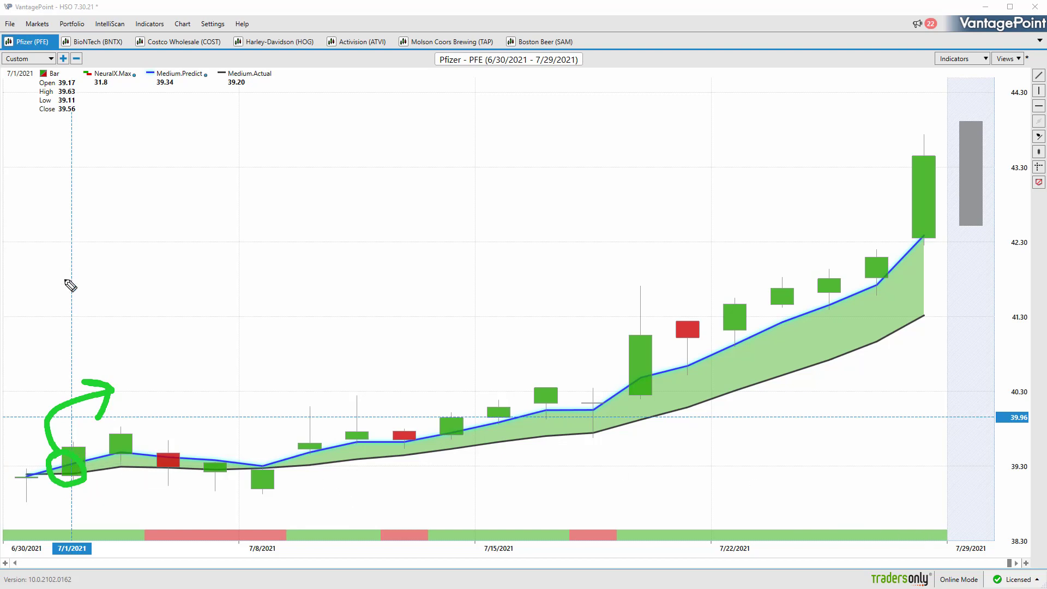
{"action": "mouse_move", "coordinate": [82, 273]}
{"action": "left_mouse_down"}
{"action": "mouse_move", "coordinate": [20, 283]}
{"action": "mouse_move", "coordinate": [44, 292]}
{"action": "left_mouse_up"}
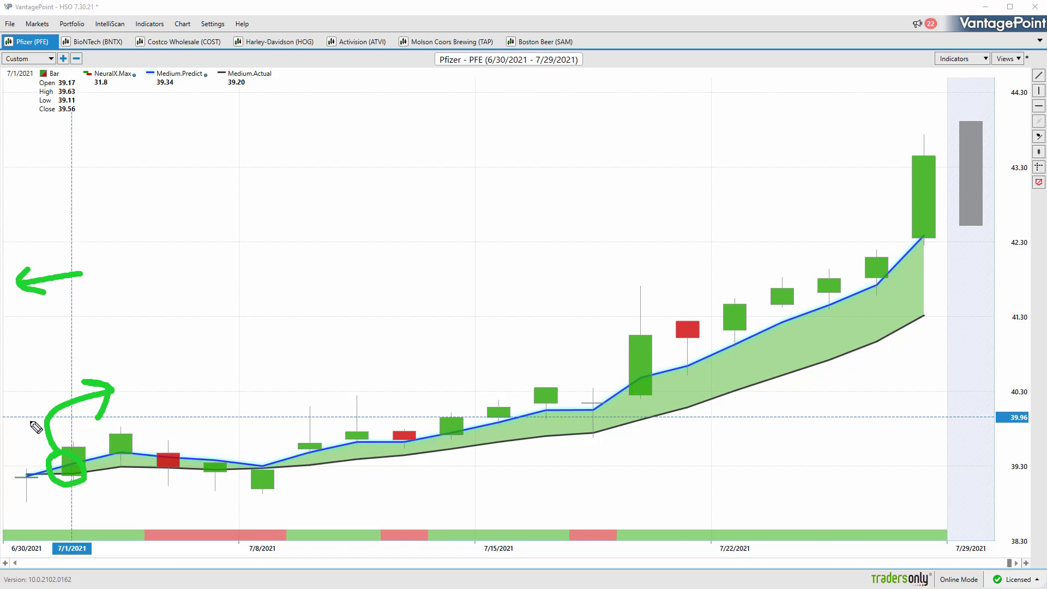
{"action": "key", "text": "e"}
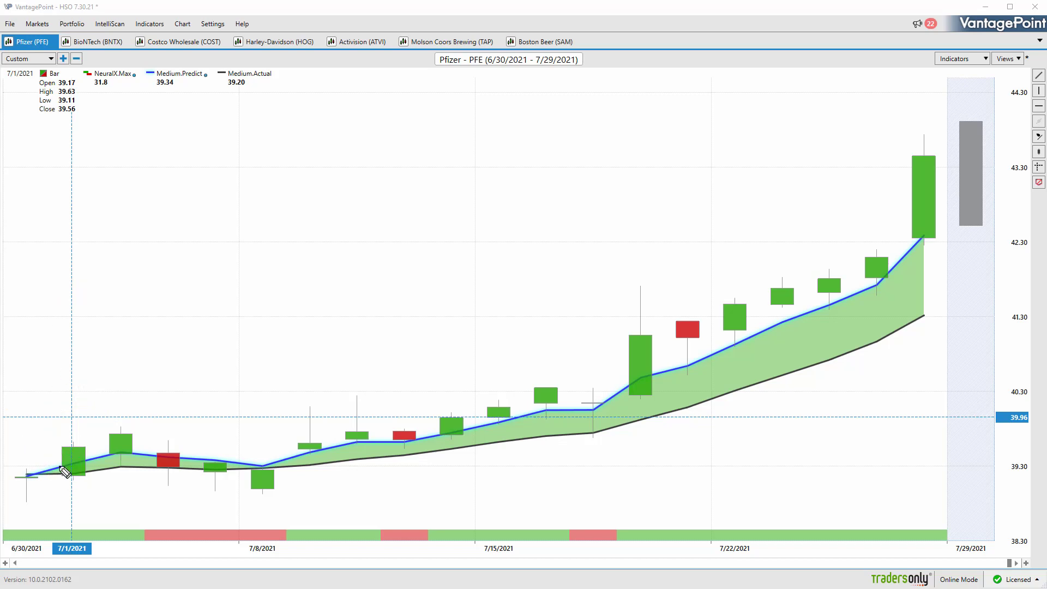
Circle the 7/1 crossover with an upward arrow and circle the end of the blue predicted line at the latest candle
{"action": "mouse_move", "coordinate": [61, 459]}
{"action": "left_mouse_down"}
{"action": "mouse_move", "coordinate": [81, 460]}
{"action": "mouse_move", "coordinate": [58, 468]}
{"action": "mouse_move", "coordinate": [64, 431]}
{"action": "mouse_move", "coordinate": [105, 400]}
{"action": "mouse_move", "coordinate": [104, 427]}
{"action": "left_mouse_up"}
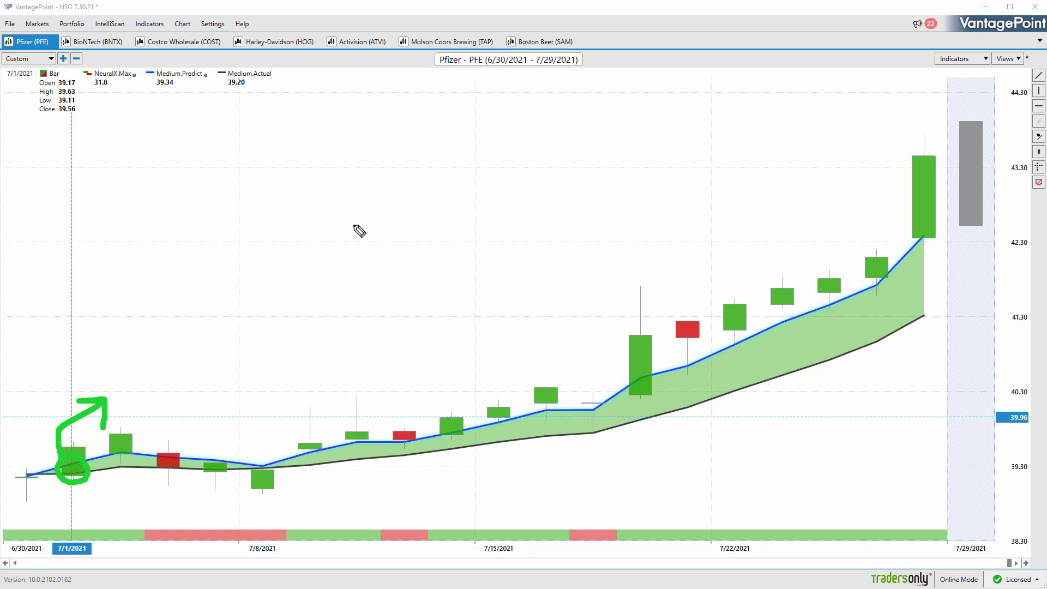
{"action": "left_click_drag", "start_coordinate": [931, 238], "coordinate": [934, 230]}
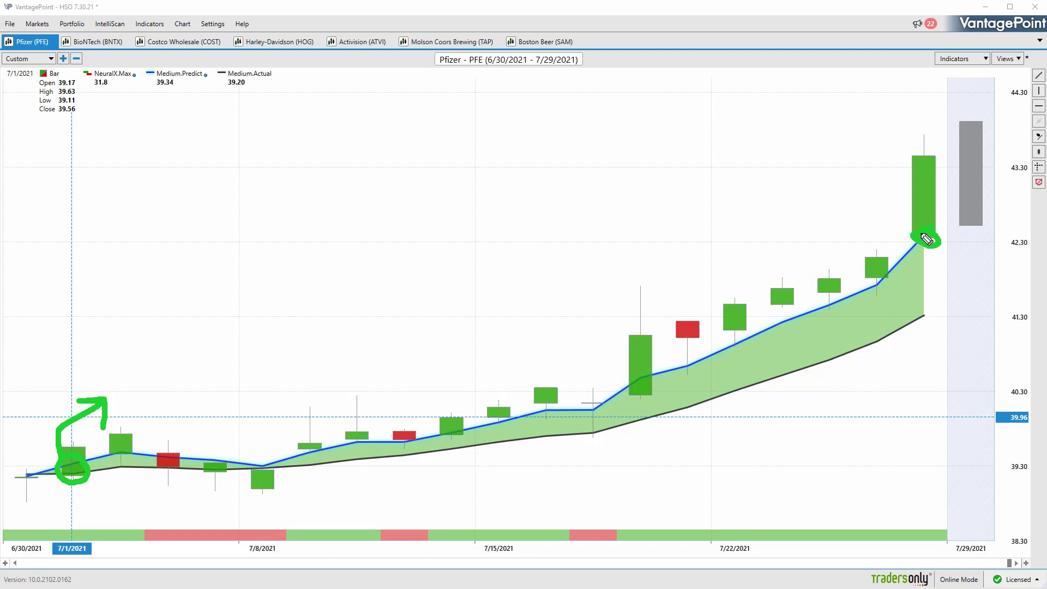
Mark the latest neural index bar with a downward arrow and "(86%)", and circle the blue line between 7/22 and 7/23
{"action": "mouse_move", "coordinate": [916, 459]}
{"action": "left_mouse_down"}
{"action": "mouse_move", "coordinate": [909, 522]}
{"action": "mouse_move", "coordinate": [929, 513]}
{"action": "left_mouse_up"}
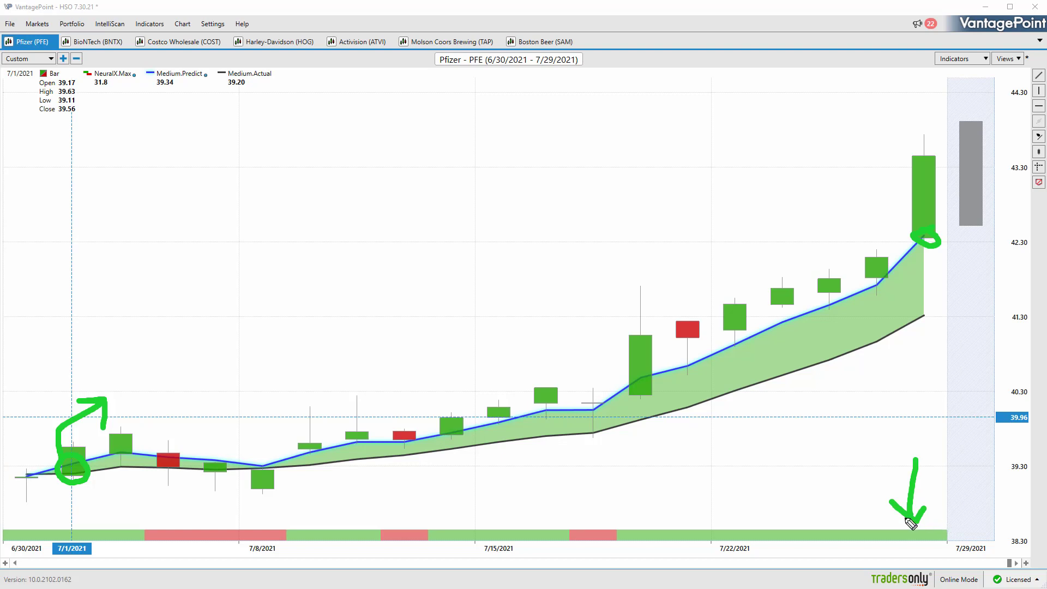
{"action": "mouse_move", "coordinate": [787, 490]}
{"action": "left_mouse_down"}
{"action": "mouse_move", "coordinate": [815, 509]}
{"action": "mouse_move", "coordinate": [838, 491]}
{"action": "mouse_move", "coordinate": [843, 515]}
{"action": "mouse_move", "coordinate": [856, 514]}
{"action": "left_mouse_up"}
{"action": "left_click_drag", "start_coordinate": [852, 460], "coordinate": [878, 540]}
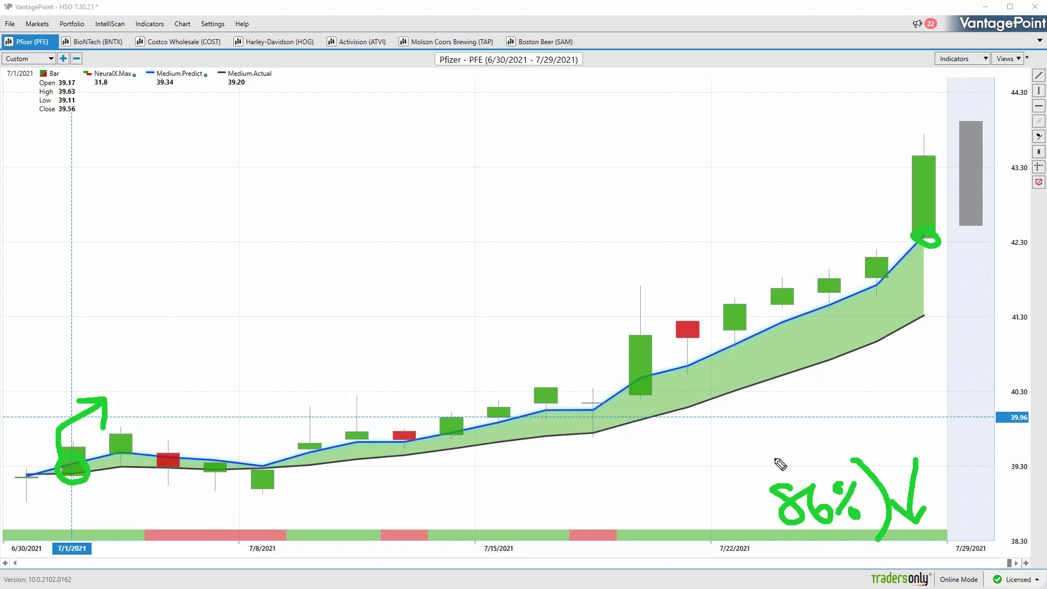
{"action": "left_click_drag", "start_coordinate": [776, 459], "coordinate": [770, 552]}
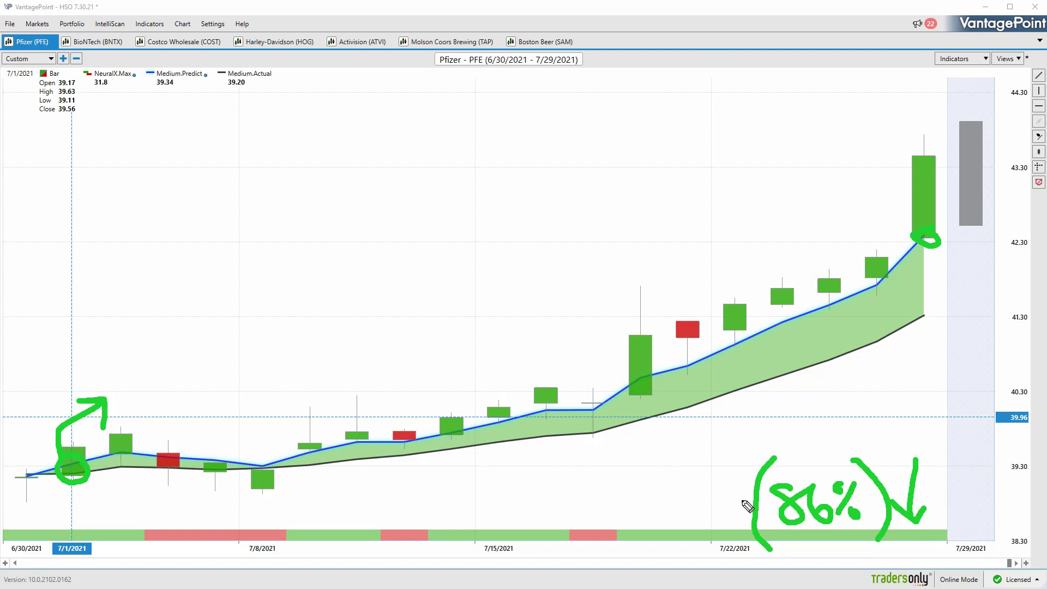
{"action": "mouse_move", "coordinate": [755, 319]}
{"action": "left_mouse_down"}
{"action": "mouse_move", "coordinate": [771, 348]}
{"action": "mouse_move", "coordinate": [763, 323]}
{"action": "left_mouse_up"}
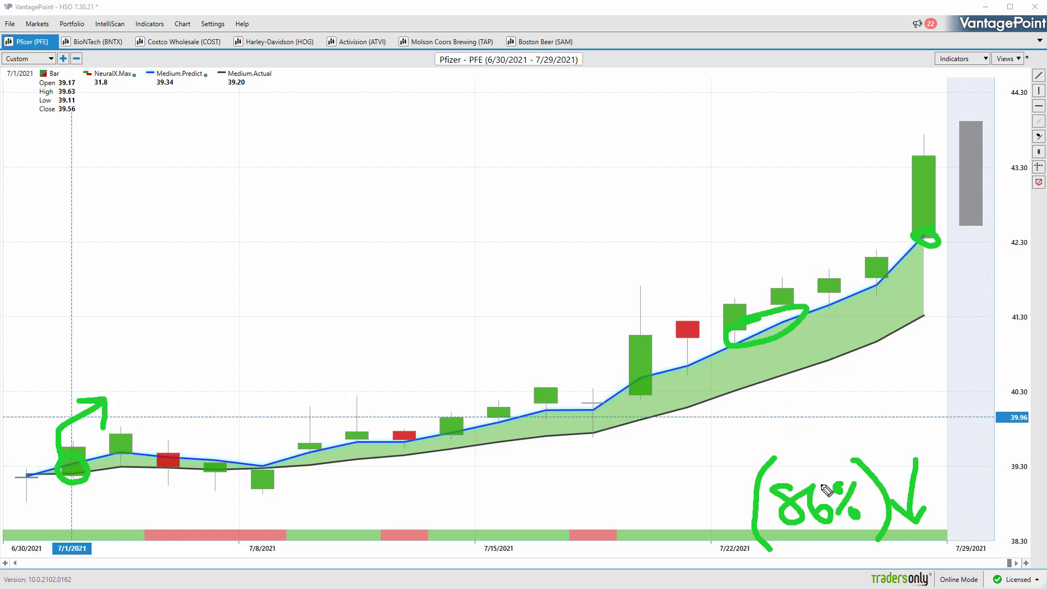
Draw a forward arrow beside the neural index notes, add a plus sign above and a minus sign below it, and clear the ink
{"action": "mouse_move", "coordinate": [931, 478]}
{"action": "left_mouse_down"}
{"action": "mouse_move", "coordinate": [998, 476]}
{"action": "mouse_move", "coordinate": [974, 499]}
{"action": "left_mouse_up"}
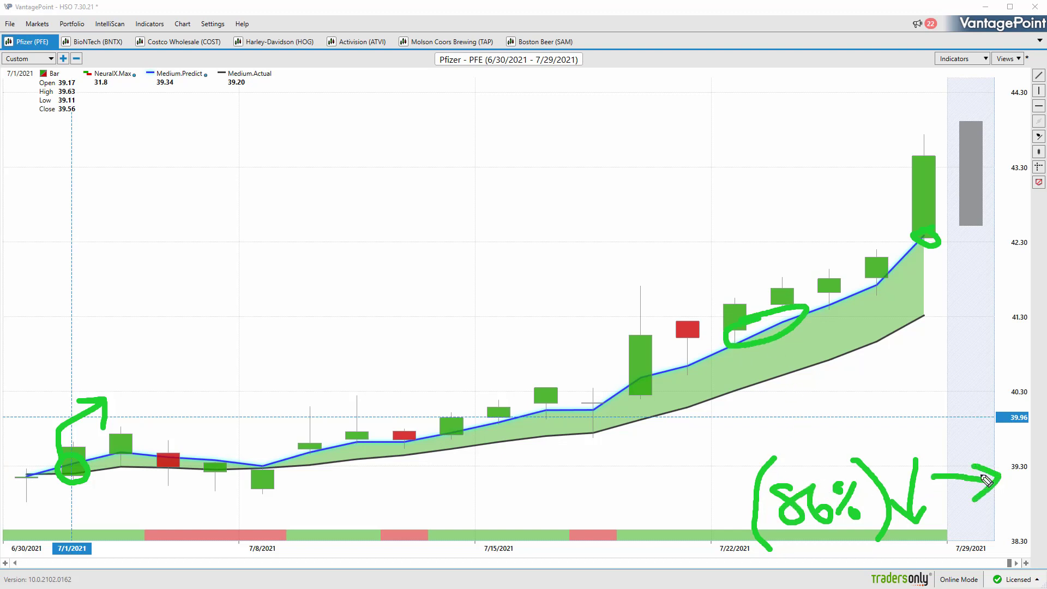
{"action": "mouse_move", "coordinate": [977, 431]}
{"action": "left_mouse_down"}
{"action": "mouse_move", "coordinate": [981, 447]}
{"action": "mouse_move", "coordinate": [986, 436]}
{"action": "left_mouse_up"}
{"action": "left_click_drag", "start_coordinate": [990, 512], "coordinate": [963, 512]}
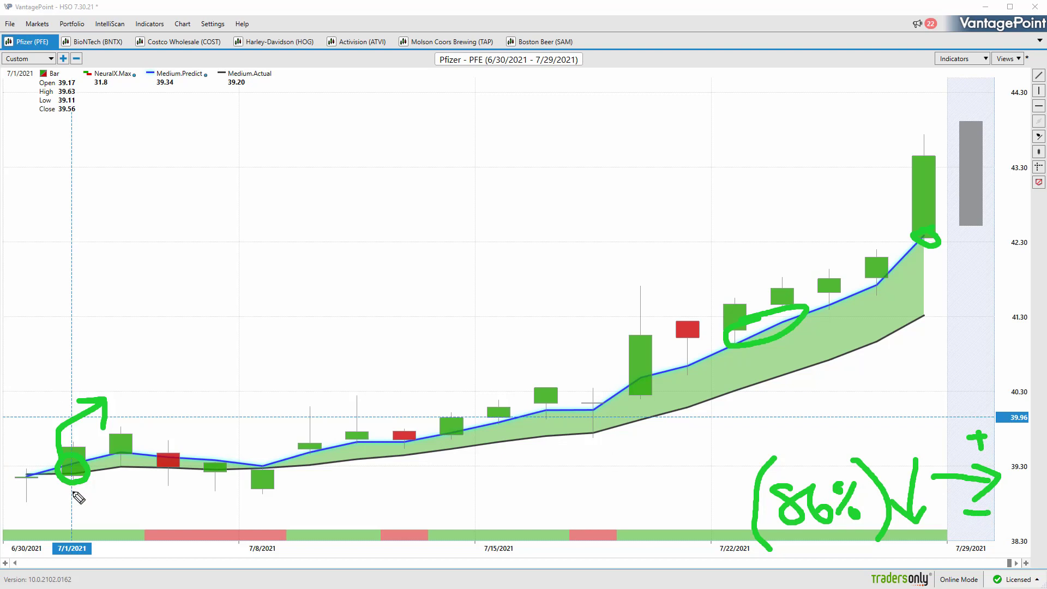
{"action": "key", "text": "e"}
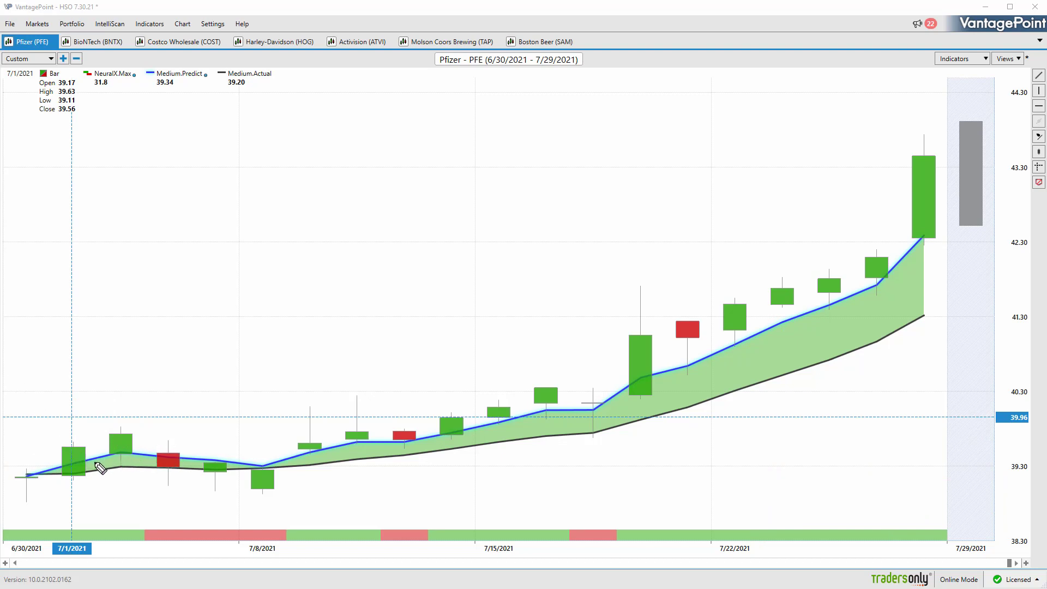
Circle the 7/1 crossover with a rising forward arrow and enclose the 7/7 and 7/8 candles in parentheses
{"action": "mouse_move", "coordinate": [76, 460]}
{"action": "left_mouse_down"}
{"action": "mouse_move", "coordinate": [145, 393]}
{"action": "mouse_move", "coordinate": [162, 440]}
{"action": "left_mouse_up"}
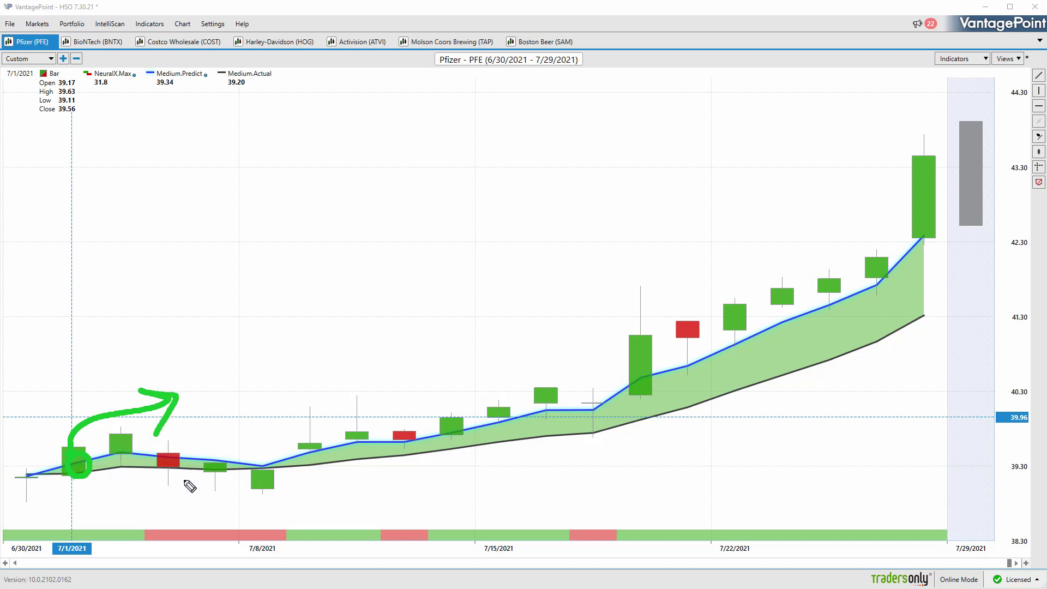
{"action": "left_click_drag", "start_coordinate": [202, 454], "coordinate": [203, 495]}
{"action": "left_click_drag", "start_coordinate": [271, 463], "coordinate": [273, 497]}
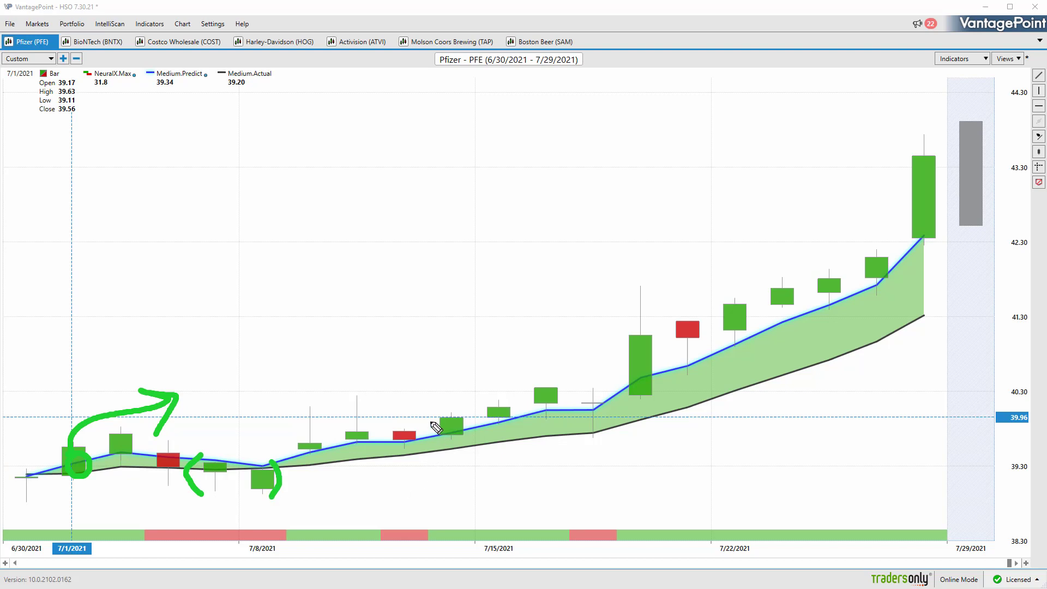
Add opening brackets beside the 7/14 and 7/20 candles, draw a rising arrow from the 7/20 candle, and clear the ink
{"action": "left_click_drag", "start_coordinate": [433, 419], "coordinate": [436, 448]}
{"action": "left_click_drag", "start_coordinate": [631, 369], "coordinate": [630, 401]}
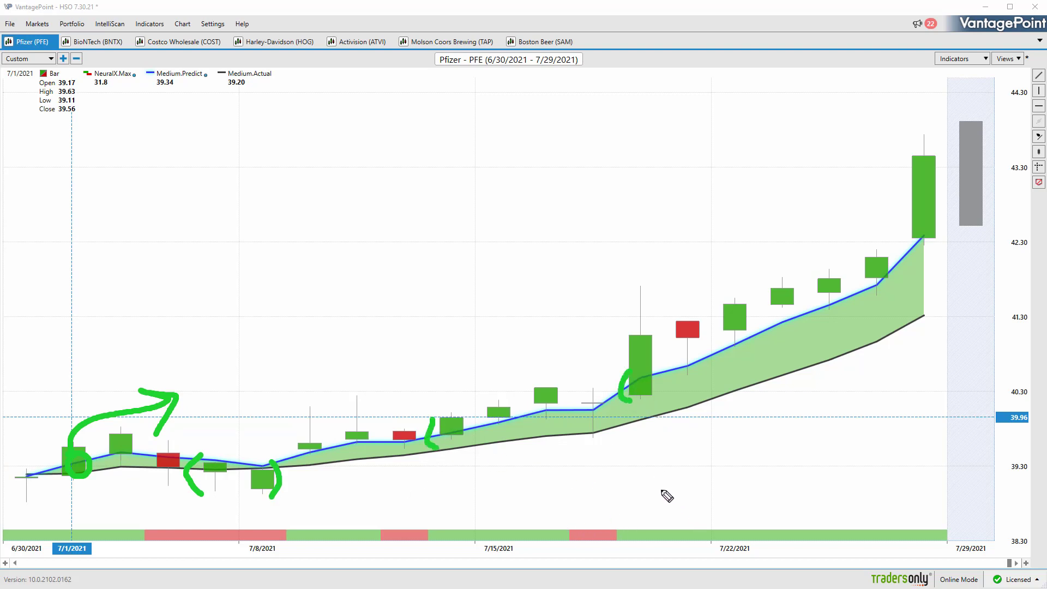
{"action": "mouse_move", "coordinate": [643, 405]}
{"action": "left_mouse_down"}
{"action": "mouse_move", "coordinate": [709, 346]}
{"action": "mouse_move", "coordinate": [718, 364]}
{"action": "left_mouse_up"}
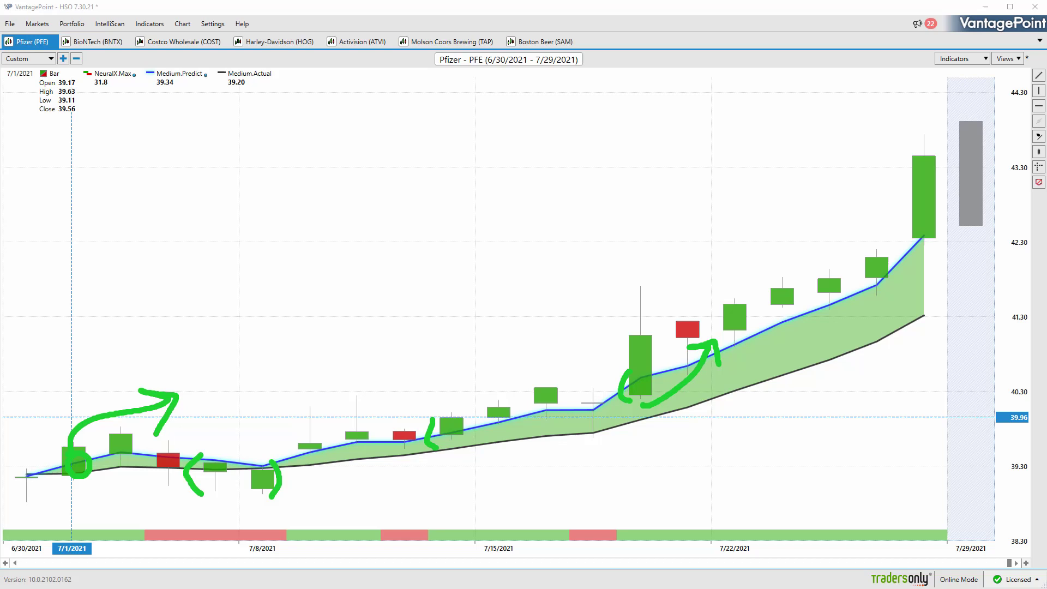
{"action": "key", "text": "Escape"}
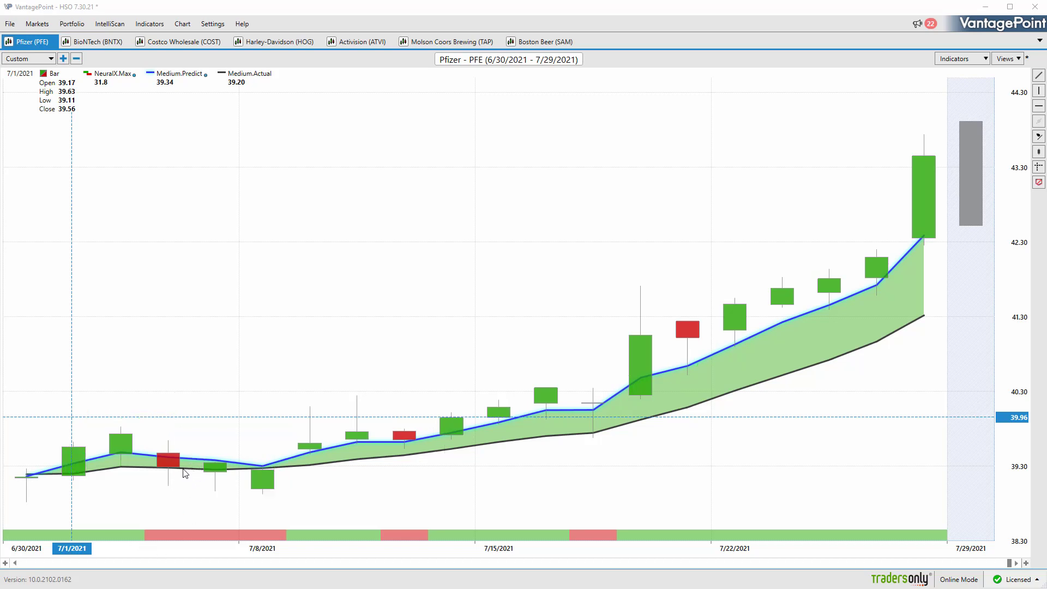
Show the predicted high and low lines, mark the 7/2 high and low plus predicted low points through 7/26, and clear the ink
{"action": "left_click", "coordinate": [166, 355]}
{"action": "key", "text": "2"}
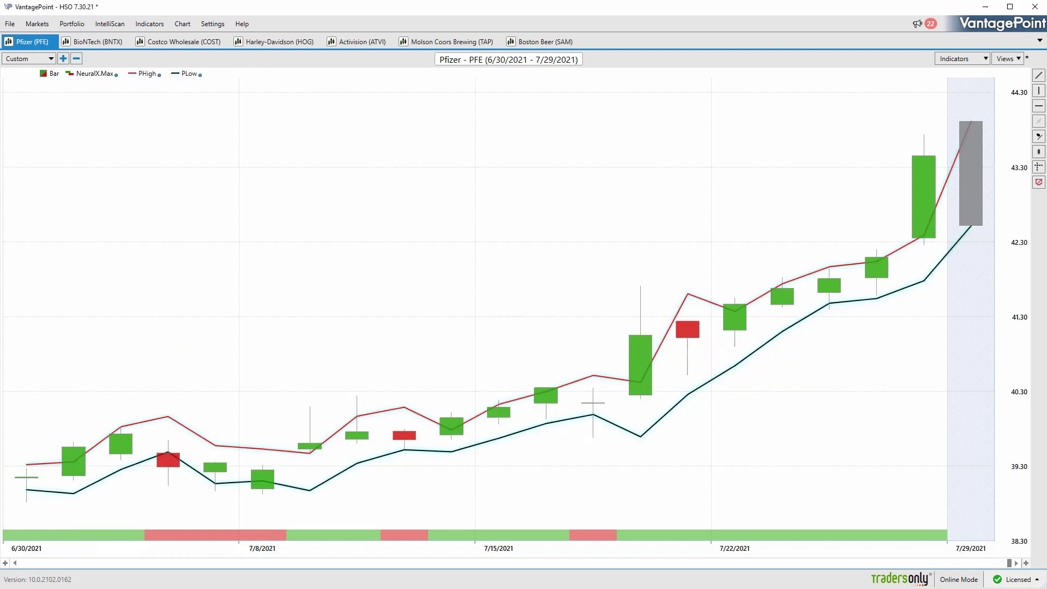
{"action": "key", "text": "ctrl+2"}
{"action": "left_click", "coordinate": [119, 469]}
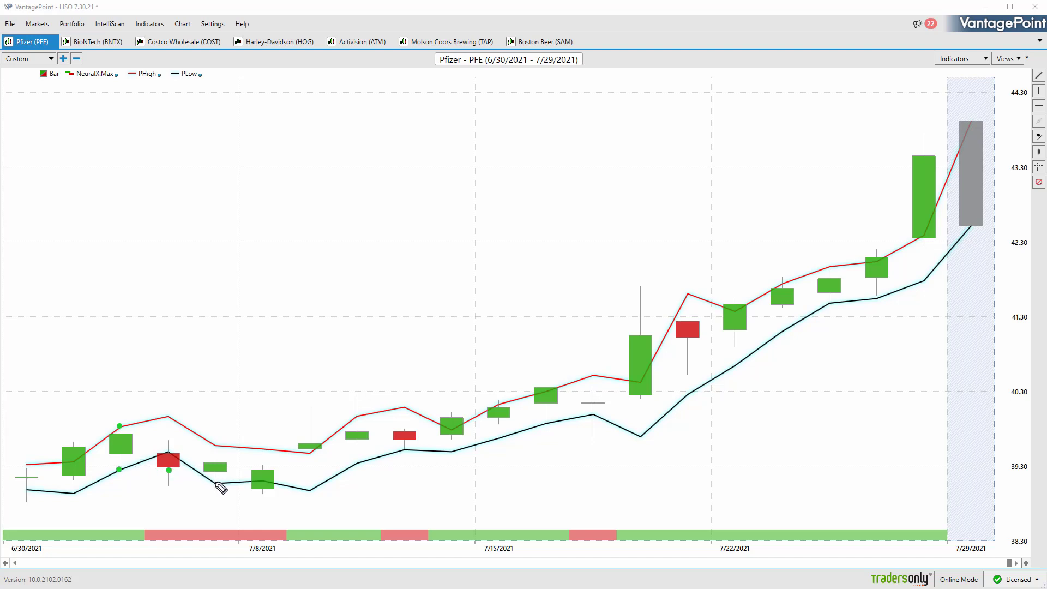
{"action": "left_click_drag", "start_coordinate": [216, 483], "coordinate": [252, 476]}
{"action": "left_click_drag", "start_coordinate": [404, 449], "coordinate": [400, 448]}
{"action": "left_click", "coordinate": [589, 413]}
{"action": "left_click", "coordinate": [831, 302]}
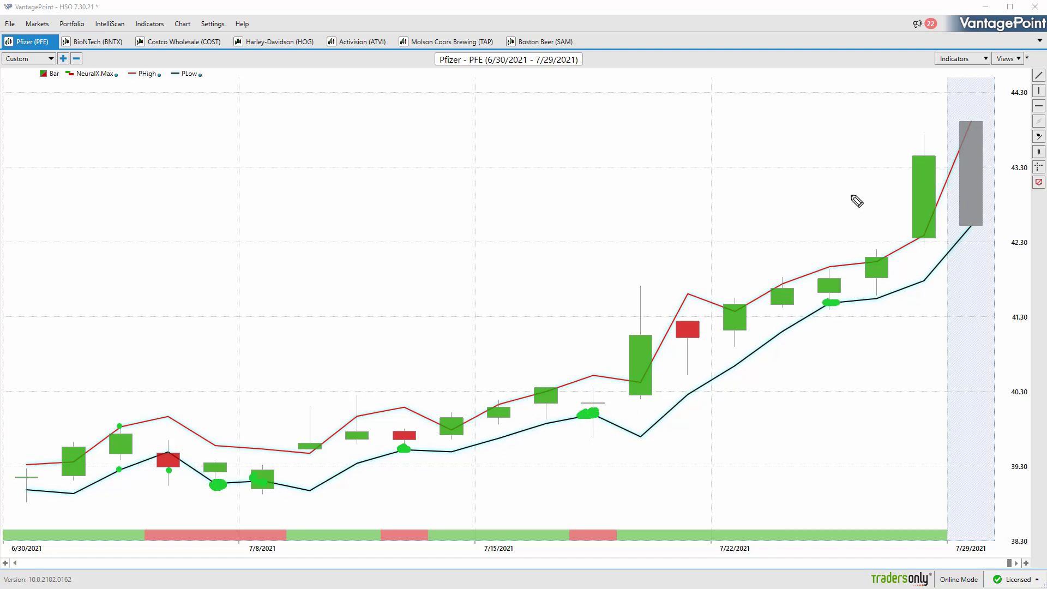
{"action": "key", "text": "Escape"}
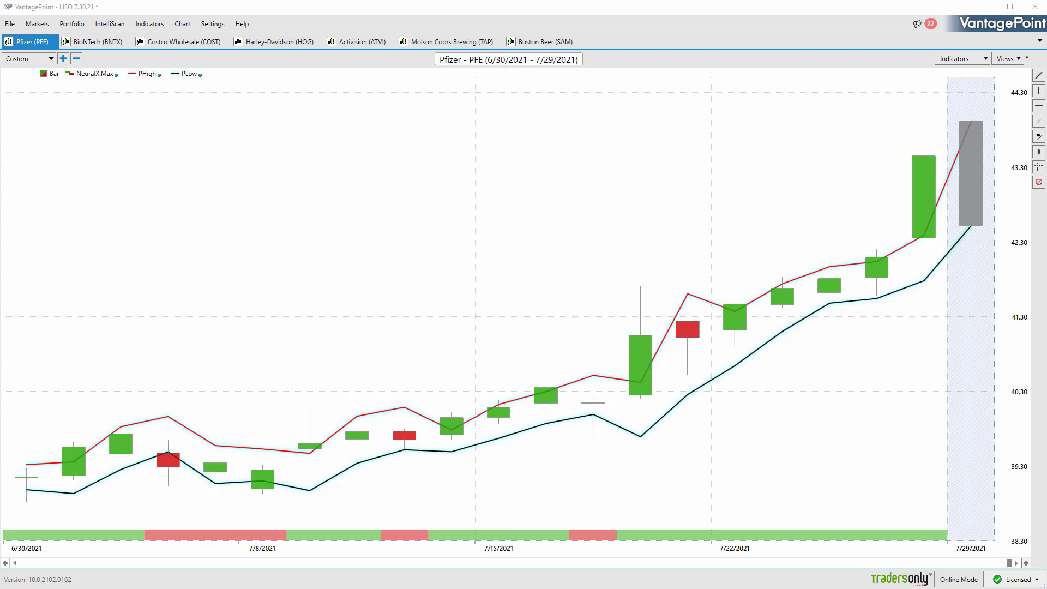
Return to the medium predicted and actual averages, and draw a trend line between the 7/28 and 7/6 candles with its profit callout shown
{"action": "key", "text": "ctrl+2"}
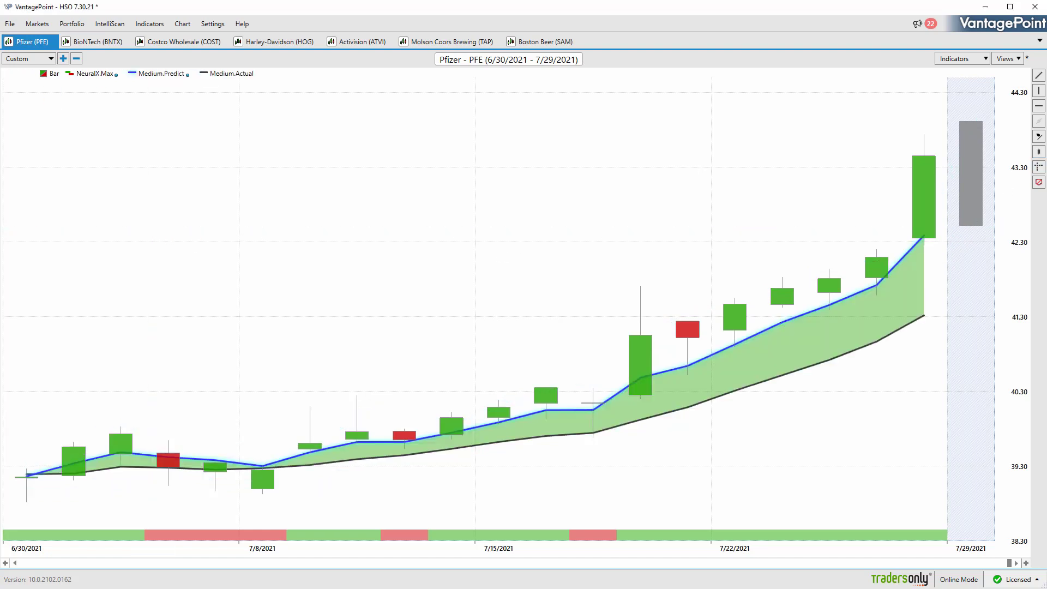
{"action": "left_click", "coordinate": [1039, 77]}
{"action": "mouse_move", "coordinate": [919, 157]}
{"action": "left_mouse_down"}
{"action": "mouse_move", "coordinate": [662, 288]}
{"action": "mouse_move", "coordinate": [162, 467]}
{"action": "mouse_move", "coordinate": [141, 339]}
{"action": "left_mouse_up"}
{"action": "right_click", "coordinate": [163, 466]}
{"action": "left_click", "coordinate": [188, 470]}
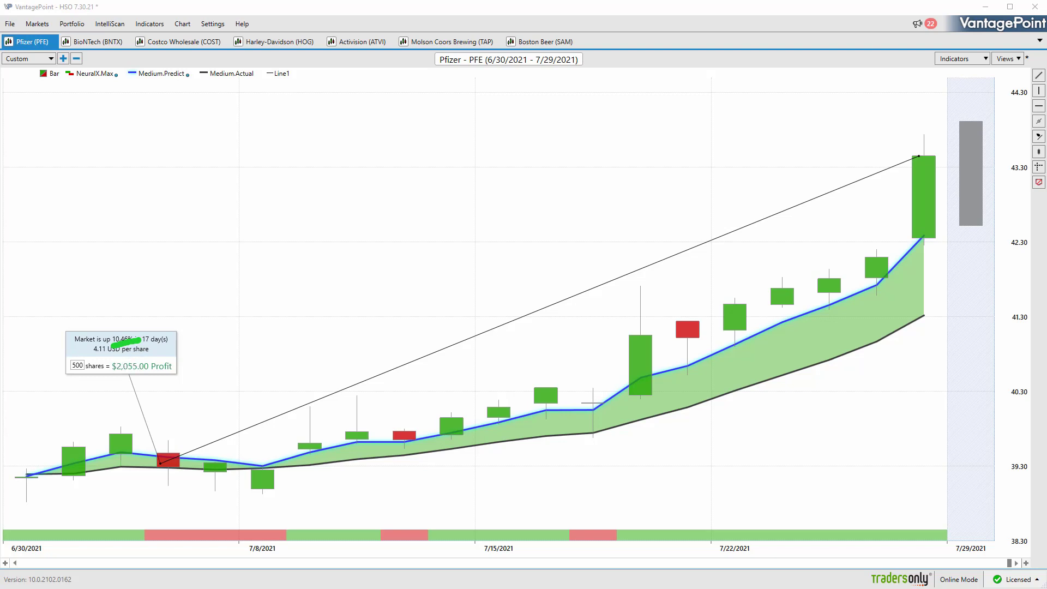
Bracket the callout and underline its profit figure, circle the 7/1 crossover with an upward arrow, and clear the ink
{"action": "mouse_move", "coordinate": [187, 315]}
{"action": "left_mouse_down"}
{"action": "mouse_move", "coordinate": [206, 370]}
{"action": "mouse_move", "coordinate": [180, 386]}
{"action": "left_mouse_up"}
{"action": "left_click_drag", "start_coordinate": [113, 384], "coordinate": [158, 388]}
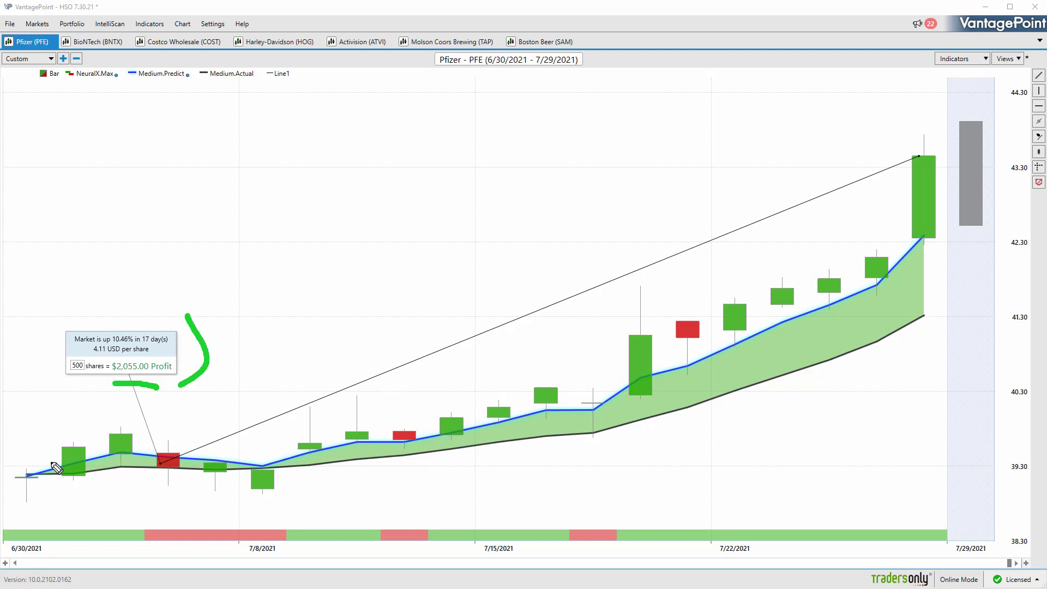
{"action": "mouse_move", "coordinate": [52, 469]}
{"action": "left_mouse_down"}
{"action": "mouse_move", "coordinate": [60, 491]}
{"action": "mouse_move", "coordinate": [48, 408]}
{"action": "mouse_move", "coordinate": [65, 423]}
{"action": "left_mouse_up"}
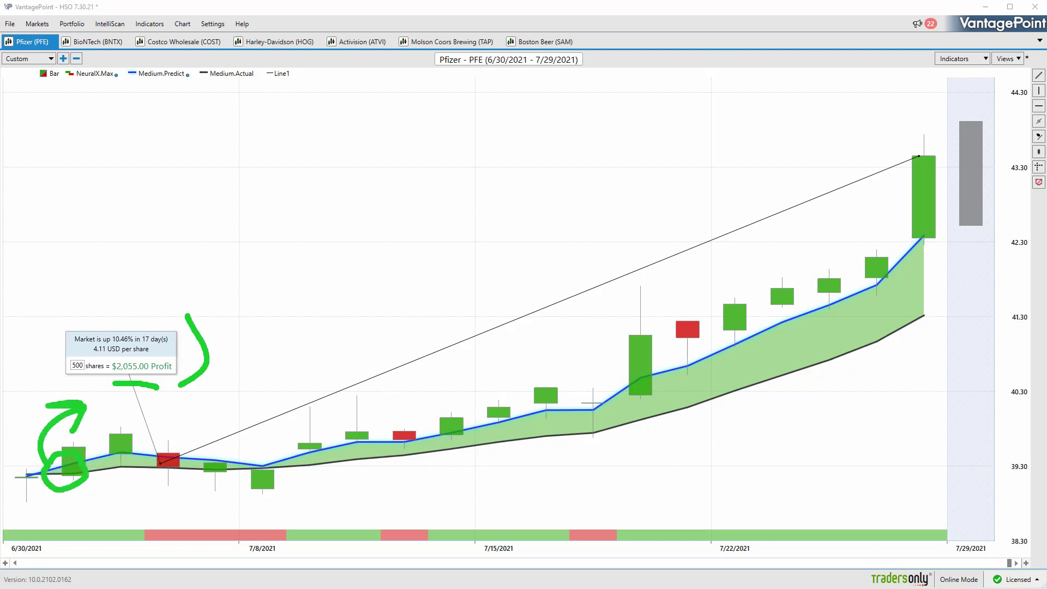
{"action": "key", "text": "Escape"}
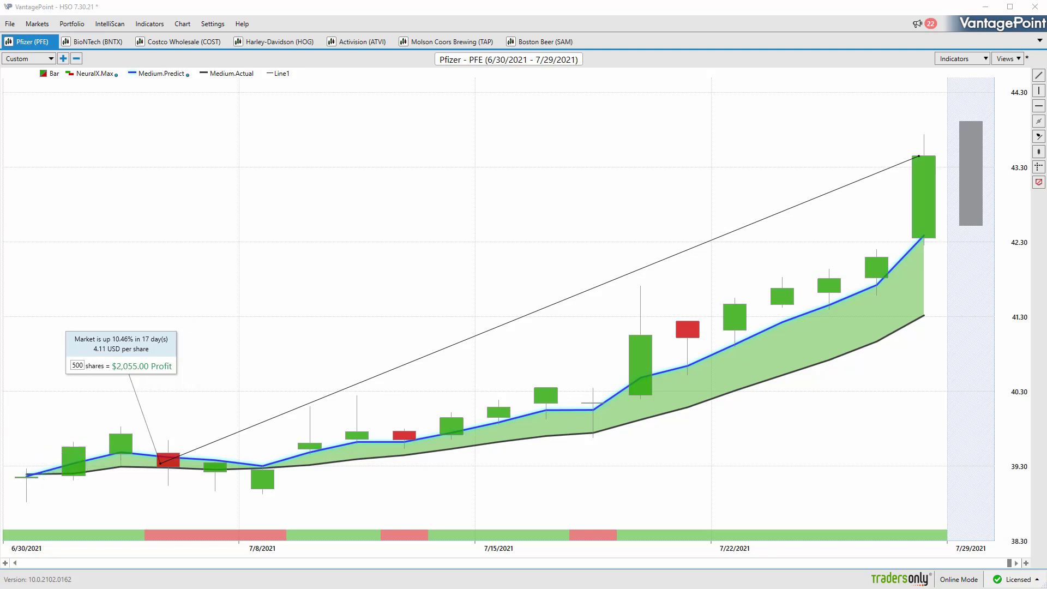
Open the BioNTech (BNTX) chart, circle the 7/15 crossover with an upward arrow, and underline the company name in the title
{"action": "left_click", "coordinate": [97, 42]}
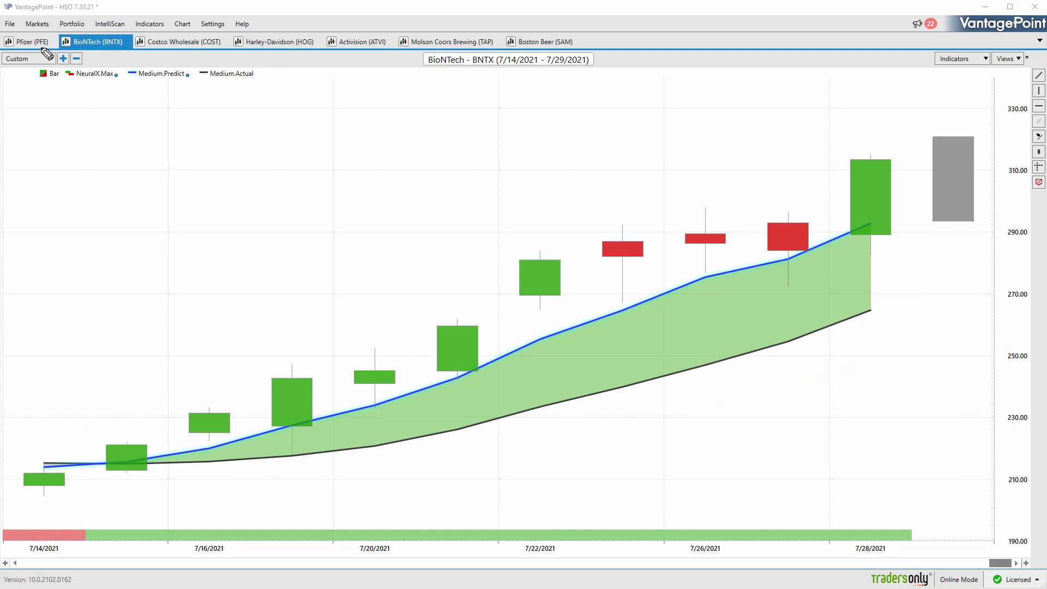
{"action": "mouse_move", "coordinate": [145, 461]}
{"action": "left_mouse_down"}
{"action": "mouse_move", "coordinate": [117, 475]}
{"action": "mouse_move", "coordinate": [123, 389]}
{"action": "mouse_move", "coordinate": [158, 398]}
{"action": "mouse_move", "coordinate": [146, 412]}
{"action": "left_mouse_up"}
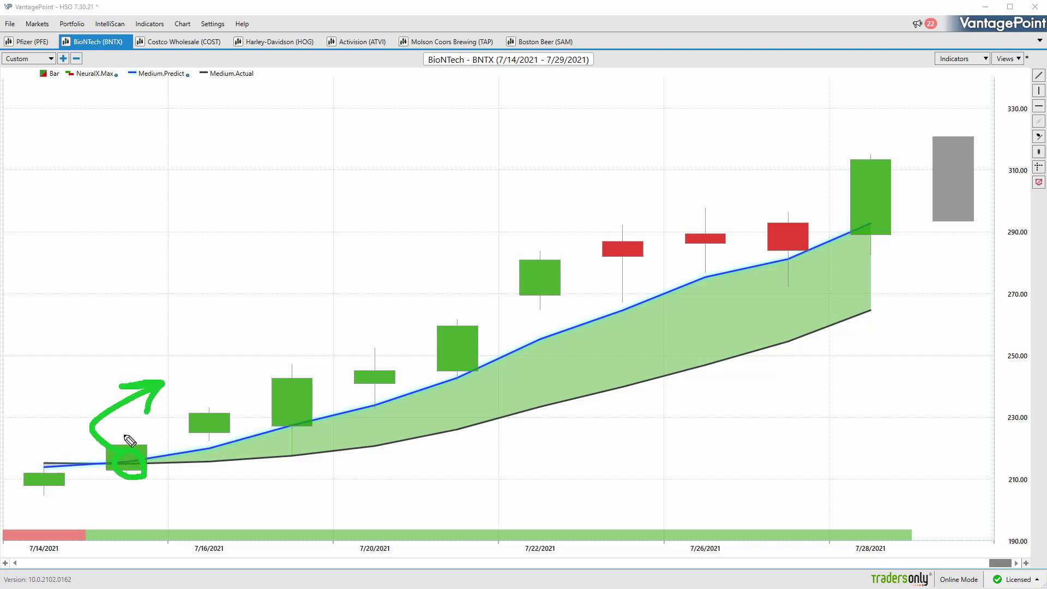
{"action": "left_click_drag", "start_coordinate": [427, 69], "coordinate": [480, 71]}
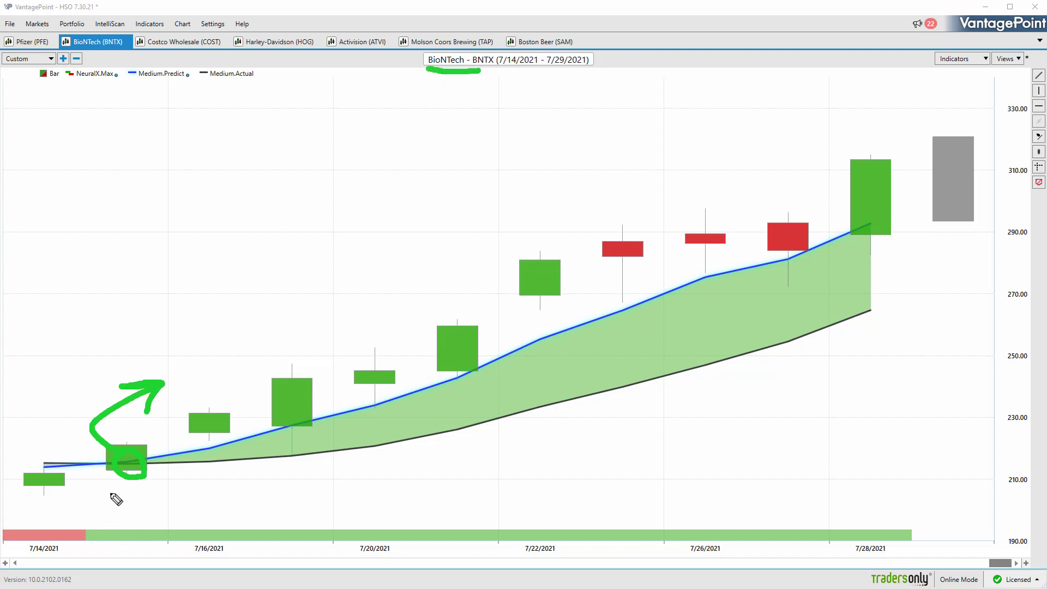
Underline beneath the 7/15 candle, draw a forward arrow below the price action and a rising arrow above it, and clear the ink
{"action": "left_click_drag", "start_coordinate": [112, 502], "coordinate": [155, 502]}
{"action": "left_click_drag", "start_coordinate": [244, 506], "coordinate": [566, 485]}
{"action": "left_click_drag", "start_coordinate": [533, 474], "coordinate": [544, 524]}
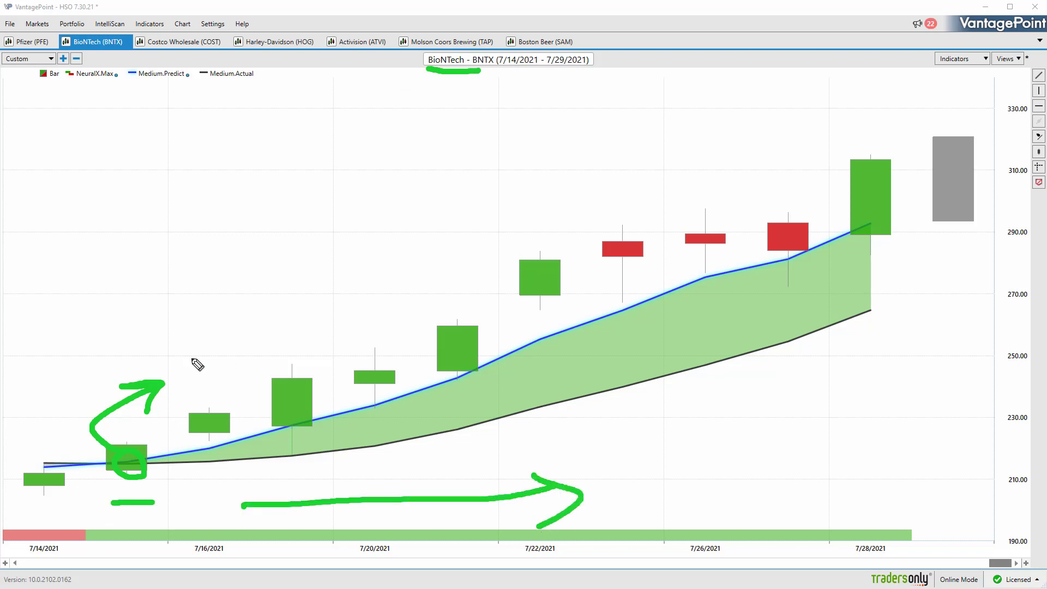
{"action": "mouse_move", "coordinate": [174, 362]}
{"action": "left_mouse_down"}
{"action": "mouse_move", "coordinate": [403, 292]}
{"action": "mouse_move", "coordinate": [379, 325]}
{"action": "left_mouse_up"}
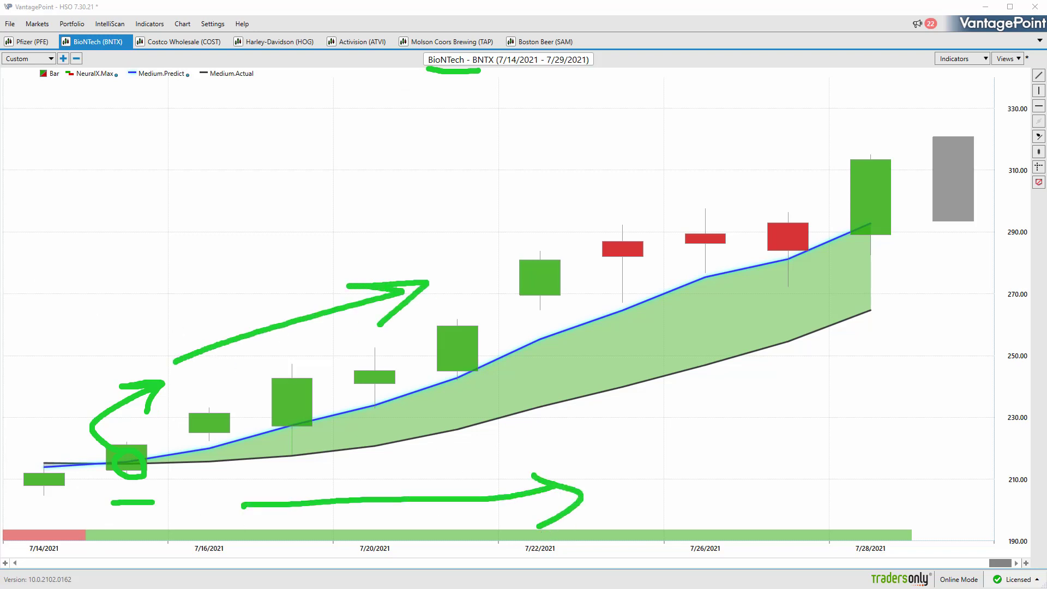
{"action": "key", "text": "e"}
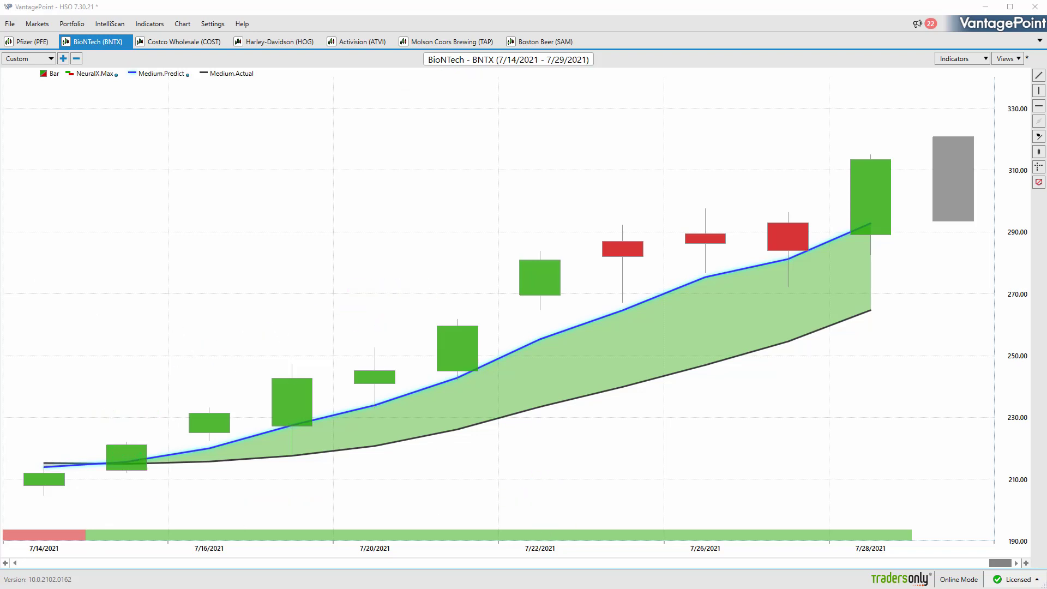
Draw a trend line from the top of the 7/28 candle to the bottom of the 7/16 candle and show its profit callout
{"action": "left_click", "coordinate": [1038, 77]}
{"action": "mouse_move", "coordinate": [871, 158]}
{"action": "left_mouse_down"}
{"action": "mouse_move", "coordinate": [197, 446]}
{"action": "mouse_move", "coordinate": [207, 434]}
{"action": "left_mouse_up"}
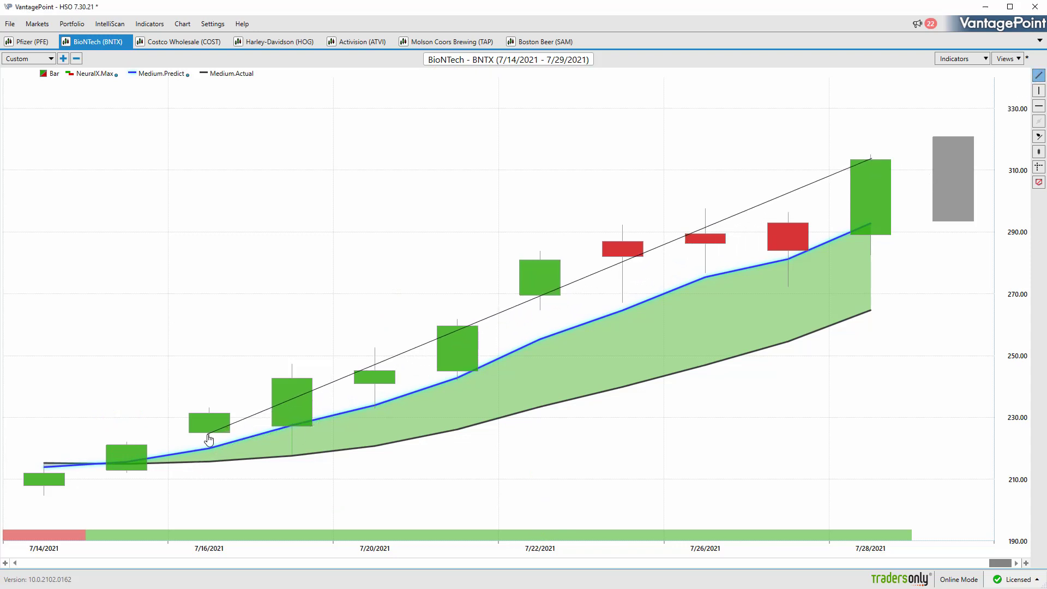
{"action": "right_click", "coordinate": [218, 432]}
{"action": "left_click", "coordinate": [233, 436]}
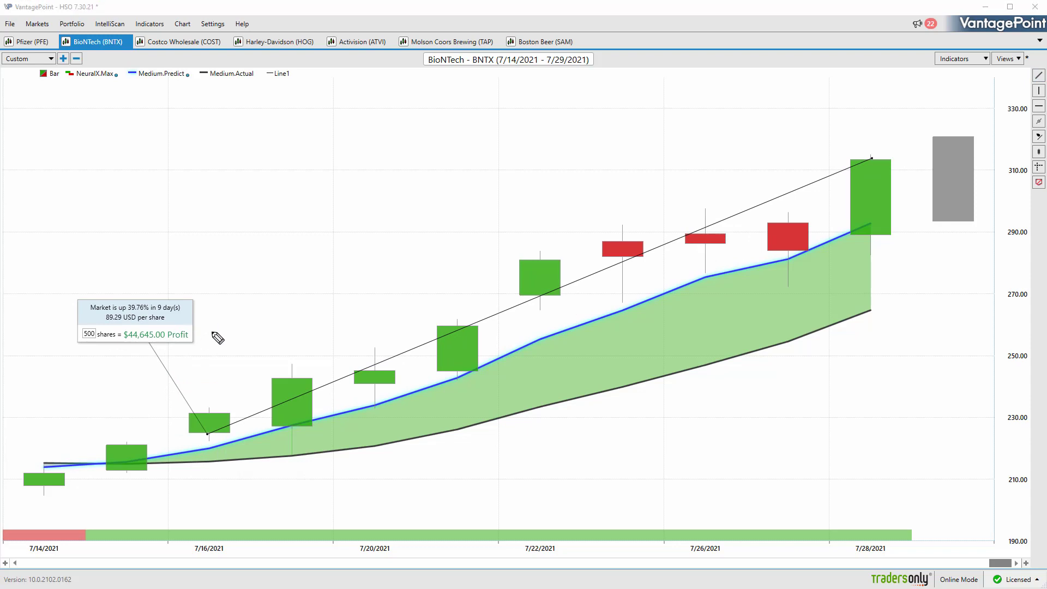
Draw an upward arrow beside the profit callout, circle the 7/15 crossover with two forward arrows after it, and clear the ink
{"action": "mouse_move", "coordinate": [209, 341]}
{"action": "left_mouse_down"}
{"action": "mouse_move", "coordinate": [223, 306]}
{"action": "mouse_move", "coordinate": [225, 326]}
{"action": "left_mouse_up"}
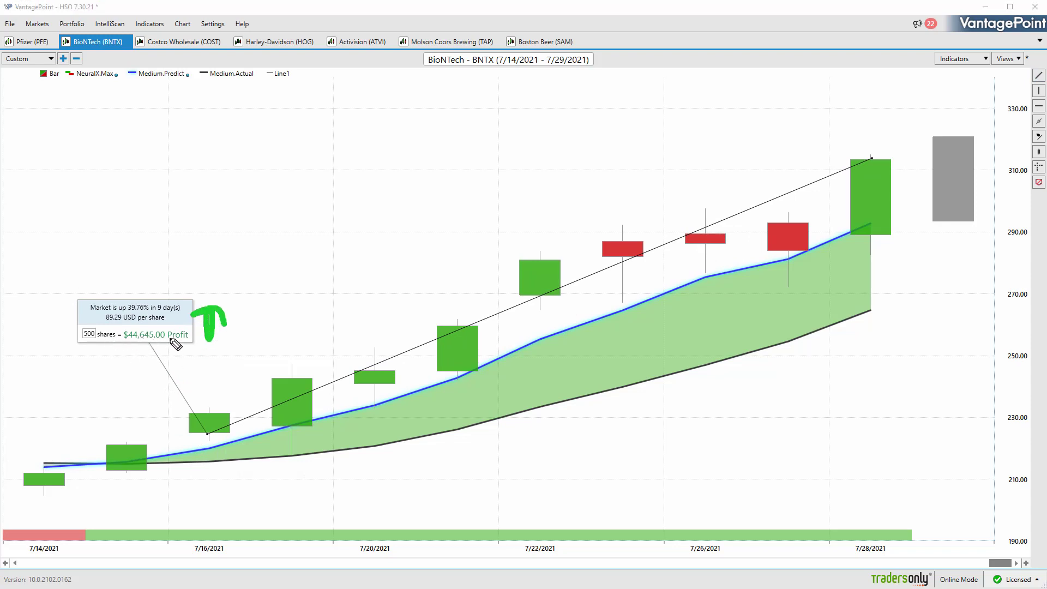
{"action": "mouse_move", "coordinate": [130, 451]}
{"action": "left_mouse_down"}
{"action": "mouse_move", "coordinate": [142, 479]}
{"action": "mouse_move", "coordinate": [254, 482]}
{"action": "mouse_move", "coordinate": [236, 498]}
{"action": "left_mouse_up"}
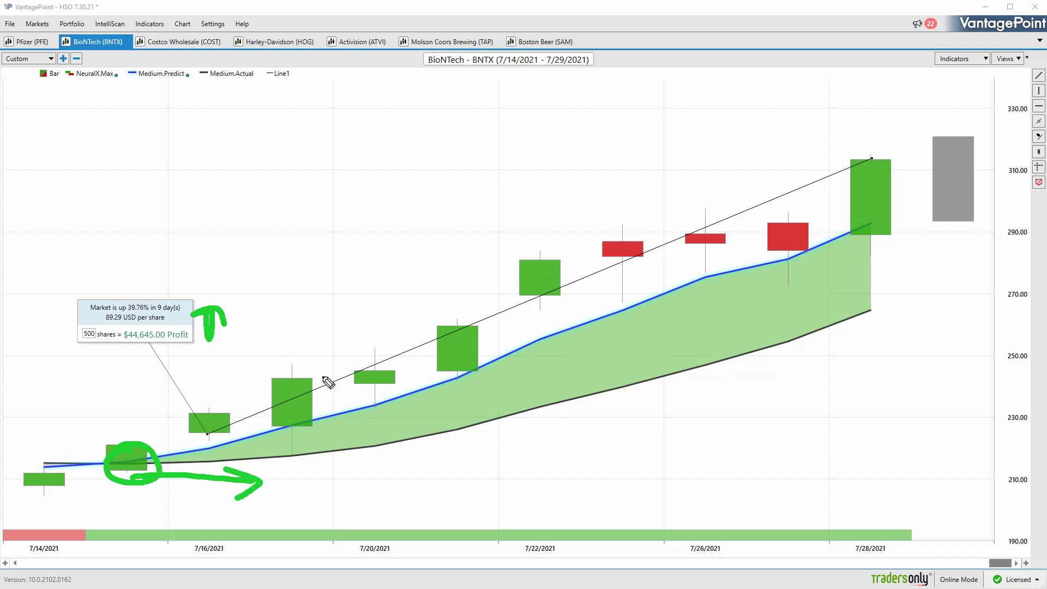
{"action": "left_click_drag", "start_coordinate": [416, 487], "coordinate": [696, 495]}
{"action": "left_click_drag", "start_coordinate": [645, 472], "coordinate": [657, 521]}
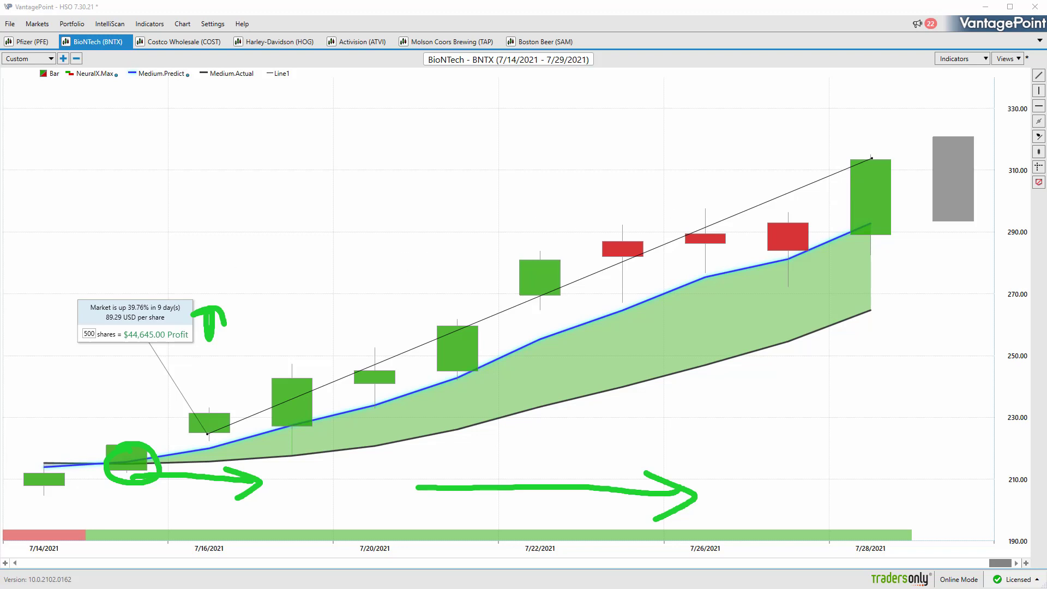
{"action": "key", "text": "Escape"}
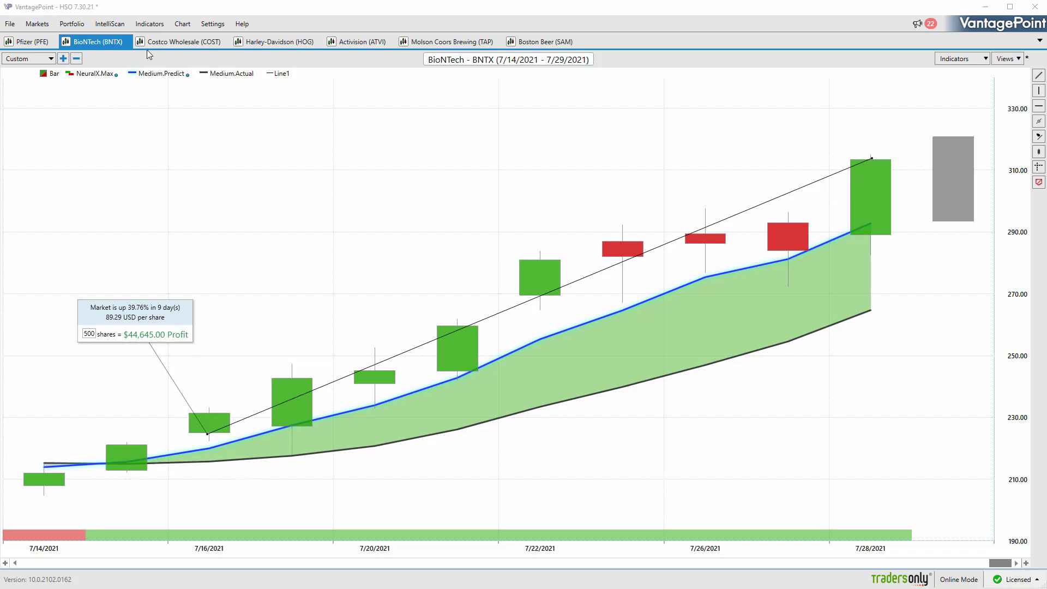
On the Costco Wholesale (COST) chart, circle the 6/17 crossover with an upward arrow, mark the pullbacks along the trend, and clear the ink
{"action": "left_click", "coordinate": [165, 43]}
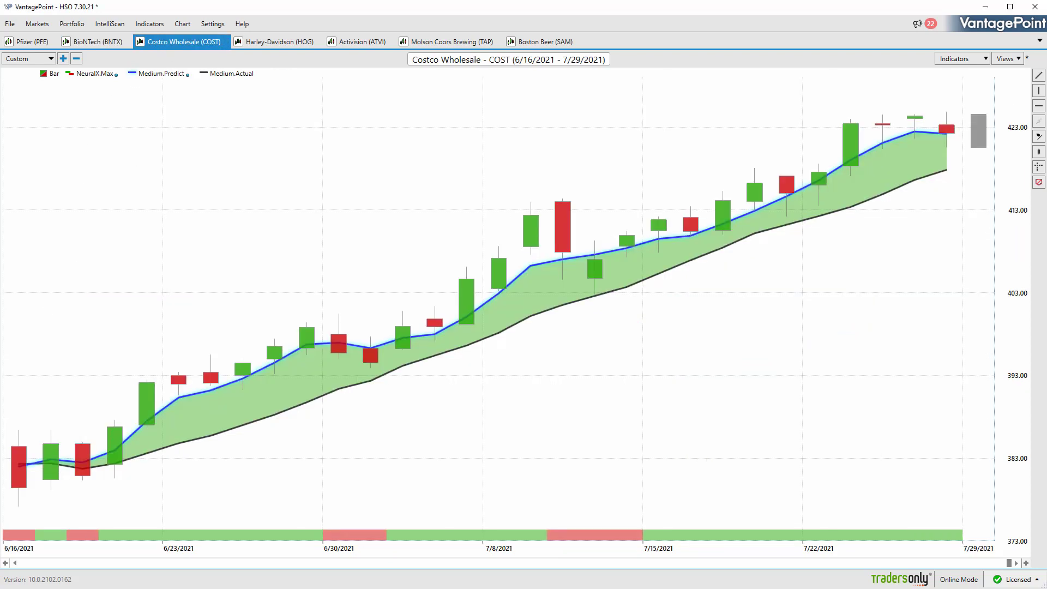
{"action": "mouse_move", "coordinate": [70, 459]}
{"action": "left_mouse_down"}
{"action": "mouse_move", "coordinate": [55, 479]}
{"action": "mouse_move", "coordinate": [34, 436]}
{"action": "mouse_move", "coordinate": [100, 373]}
{"action": "mouse_move", "coordinate": [74, 406]}
{"action": "left_mouse_up"}
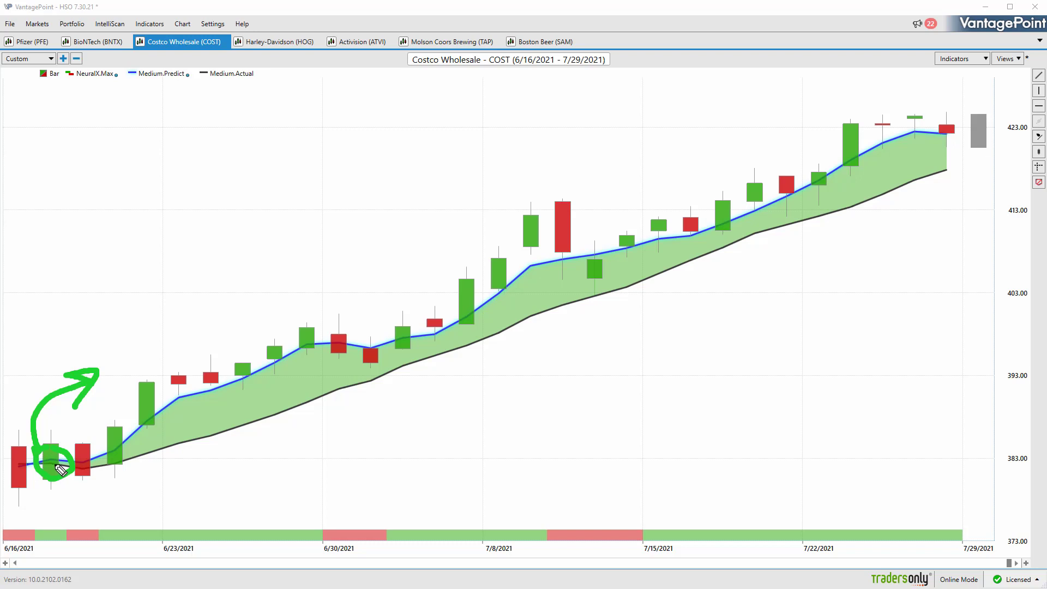
{"action": "left_click", "coordinate": [82, 480]}
{"action": "left_click_drag", "start_coordinate": [335, 349], "coordinate": [363, 365]}
{"action": "mouse_move", "coordinate": [560, 248]}
{"action": "left_mouse_down"}
{"action": "mouse_move", "coordinate": [587, 252]}
{"action": "mouse_move", "coordinate": [575, 277]}
{"action": "left_mouse_up"}
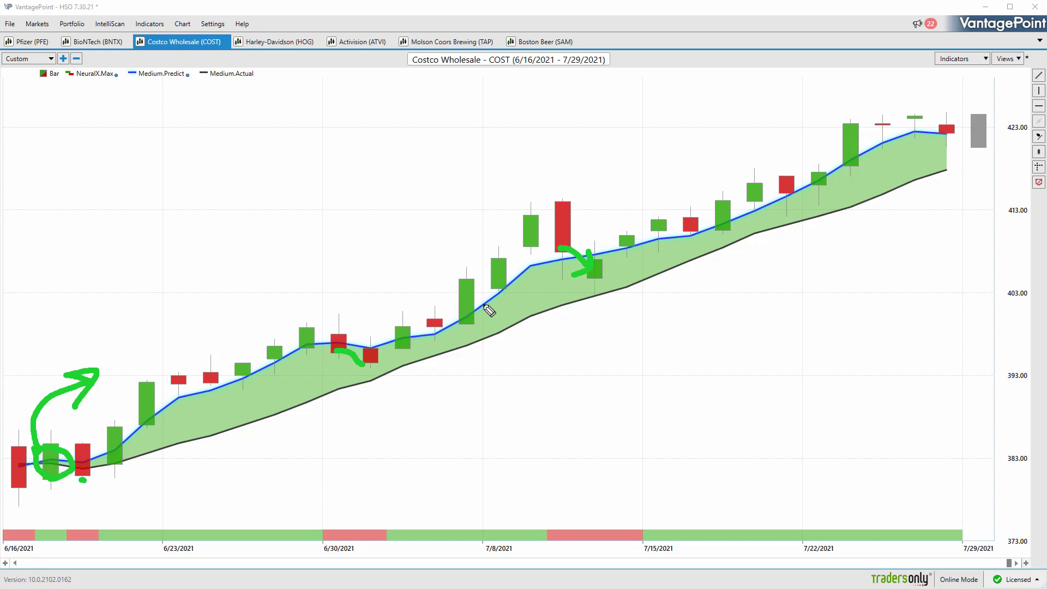
{"action": "key", "text": "Escape"}
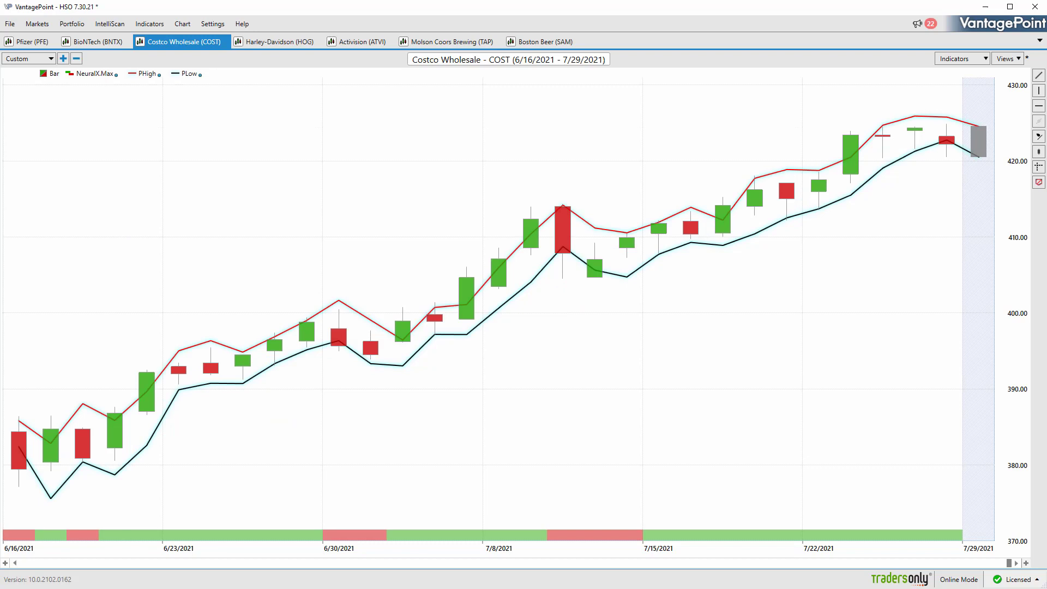
Draw a rising arrow above the COST price action, mark the 7/29 forecast bar's ends, and mark predicted-low entry points from 6/18 to 7/28
{"action": "mouse_move", "coordinate": [54, 364]}
{"action": "left_mouse_down"}
{"action": "mouse_move", "coordinate": [374, 207]}
{"action": "mouse_move", "coordinate": [391, 237]}
{"action": "left_mouse_up"}
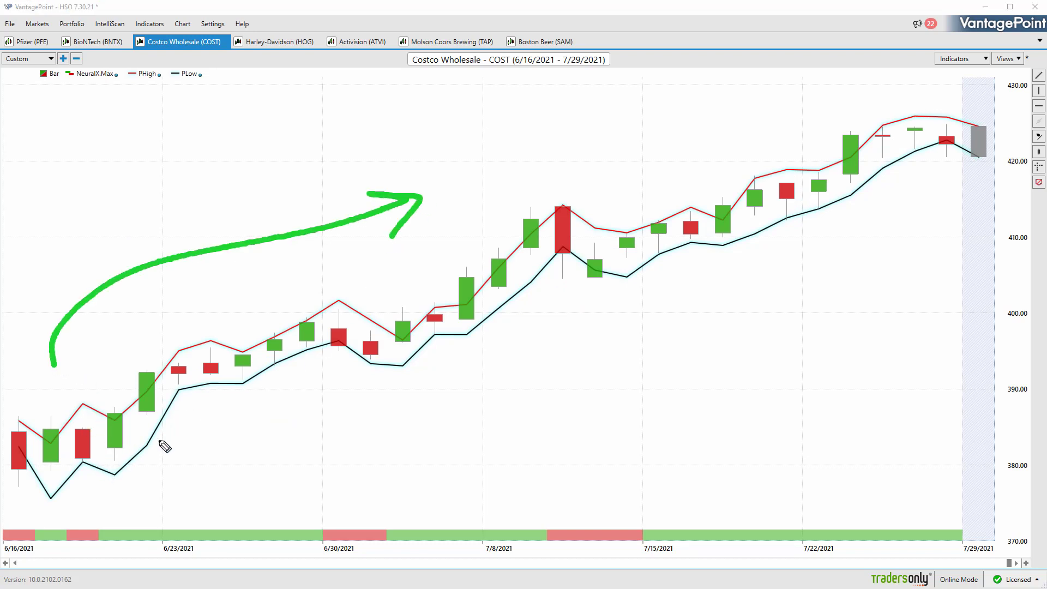
{"action": "mouse_move", "coordinate": [972, 121]}
{"action": "left_mouse_down"}
{"action": "mouse_move", "coordinate": [984, 126]}
{"action": "mouse_move", "coordinate": [982, 159]}
{"action": "left_mouse_up"}
{"action": "left_click_drag", "start_coordinate": [82, 461], "coordinate": [88, 467]}
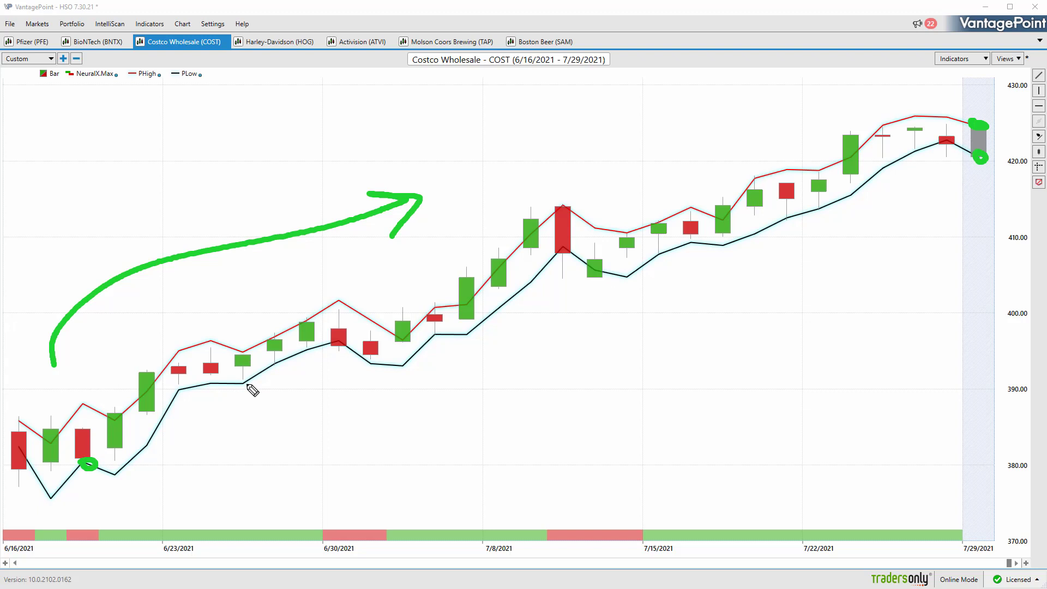
{"action": "left_click_drag", "start_coordinate": [332, 344], "coordinate": [347, 342]}
{"action": "mouse_move", "coordinate": [559, 254]}
{"action": "left_mouse_down"}
{"action": "mouse_move", "coordinate": [570, 249]}
{"action": "mouse_move", "coordinate": [600, 267]}
{"action": "mouse_move", "coordinate": [668, 252]}
{"action": "left_mouse_up"}
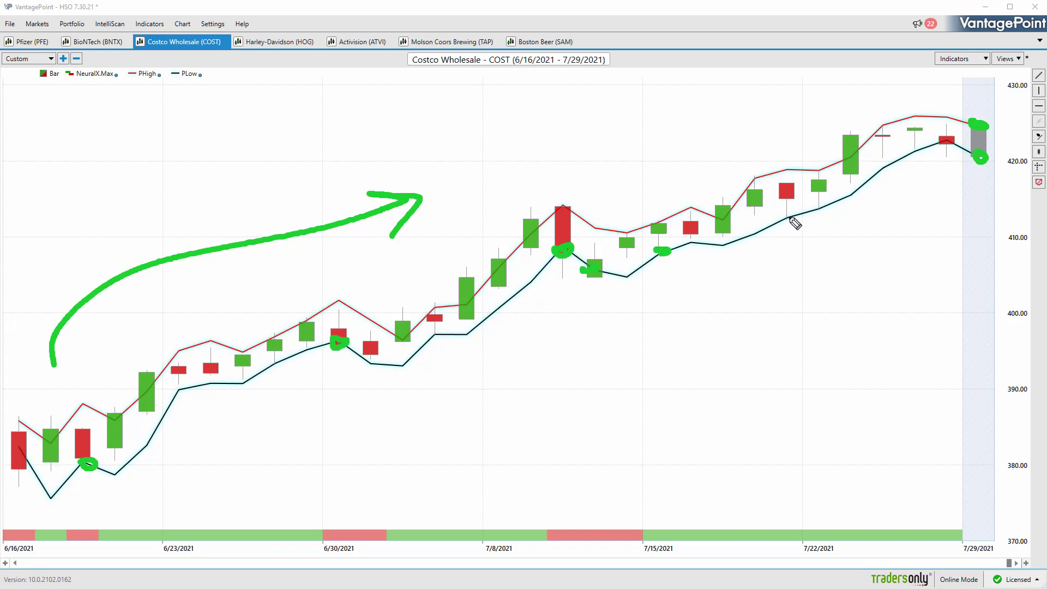
{"action": "left_click_drag", "start_coordinate": [783, 218], "coordinate": [826, 207]}
{"action": "left_click_drag", "start_coordinate": [916, 148], "coordinate": [952, 141]}
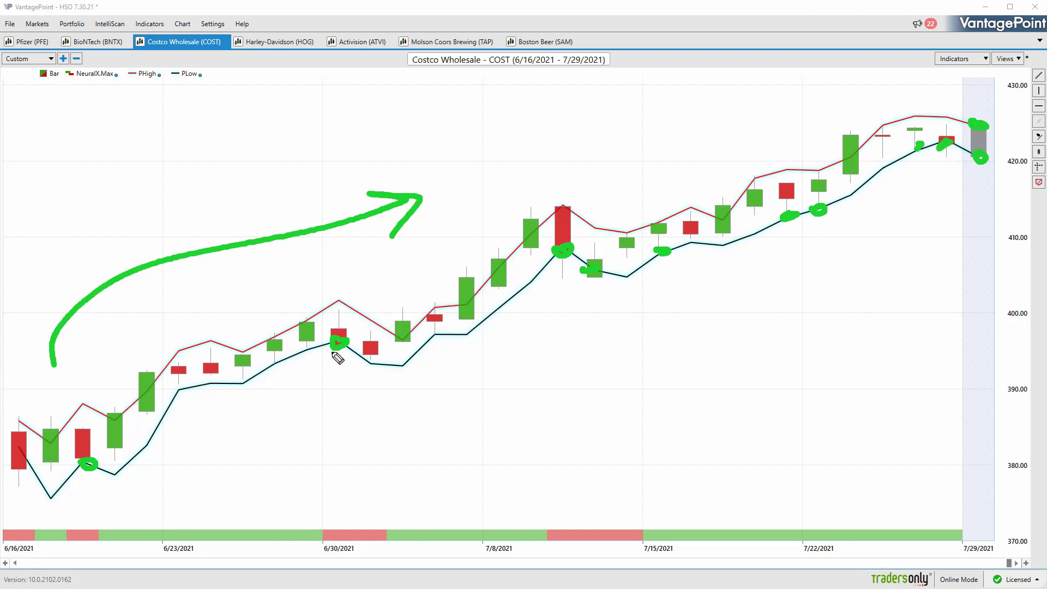
Mark the 6/30 pullback with lines above and below, add arrows over the neural index and along the following rise, and clear the ink
{"action": "left_click_drag", "start_coordinate": [339, 342], "coordinate": [337, 344]}
{"action": "left_click_drag", "start_coordinate": [338, 284], "coordinate": [389, 303]}
{"action": "left_click_drag", "start_coordinate": [327, 371], "coordinate": [371, 380]}
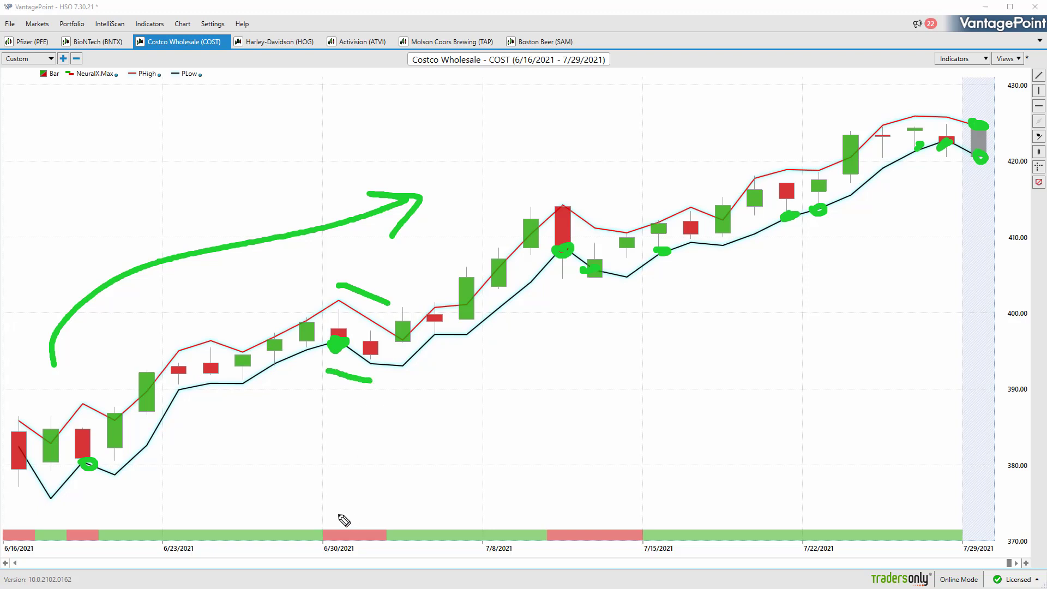
{"action": "left_click_drag", "start_coordinate": [336, 513], "coordinate": [371, 513]}
{"action": "mouse_move", "coordinate": [349, 497]}
{"action": "left_mouse_down"}
{"action": "mouse_move", "coordinate": [369, 517]}
{"action": "mouse_move", "coordinate": [357, 528]}
{"action": "left_mouse_up"}
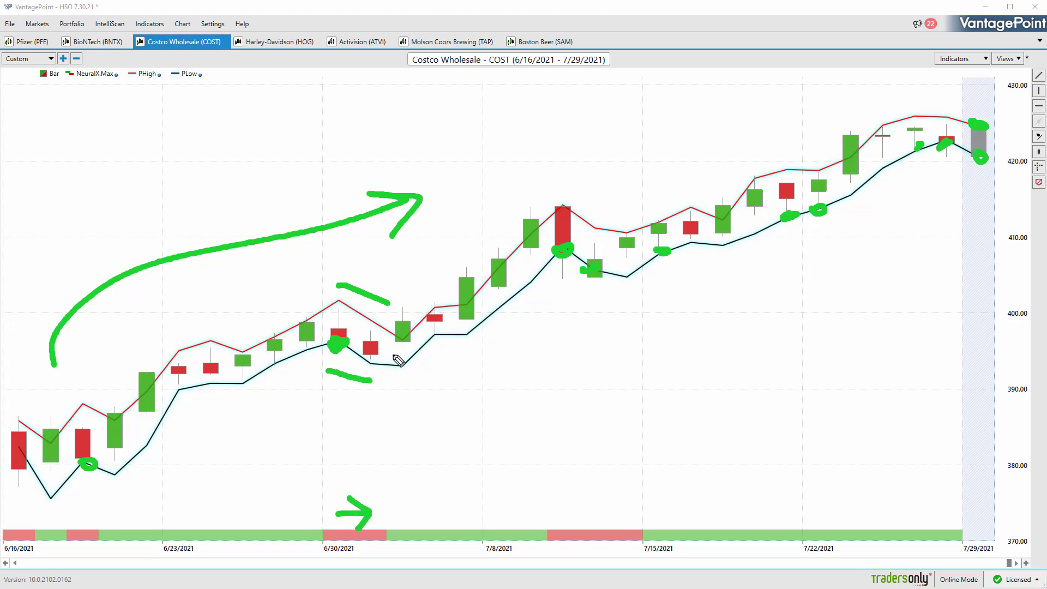
{"action": "left_click_drag", "start_coordinate": [378, 365], "coordinate": [564, 298]}
{"action": "left_click_drag", "start_coordinate": [544, 296], "coordinate": [552, 326]}
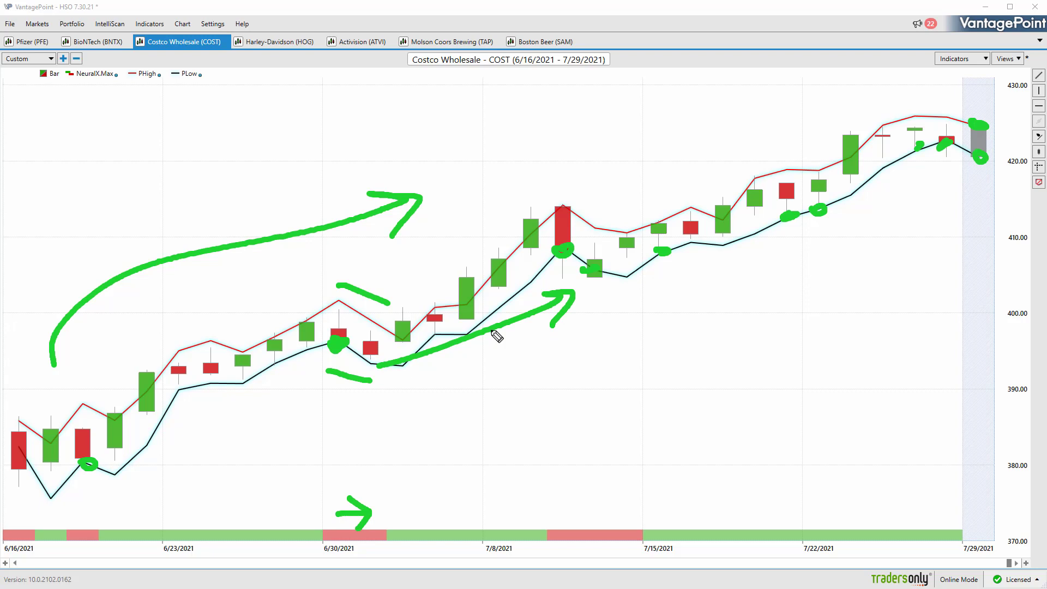
{"action": "key", "text": "Escape"}
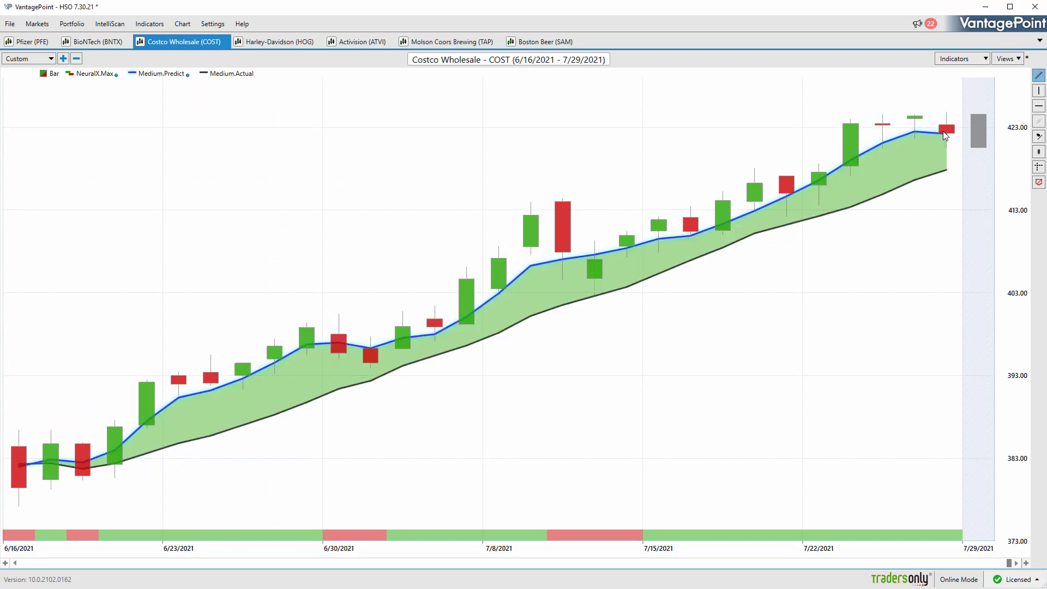
On the COST moving-average view, draw a trend line between the 7/28 candle and the 6/17 crossover and show its ProfitCalc callout
{"action": "left_click_drag", "start_coordinate": [75, 427], "coordinate": [55, 461]}
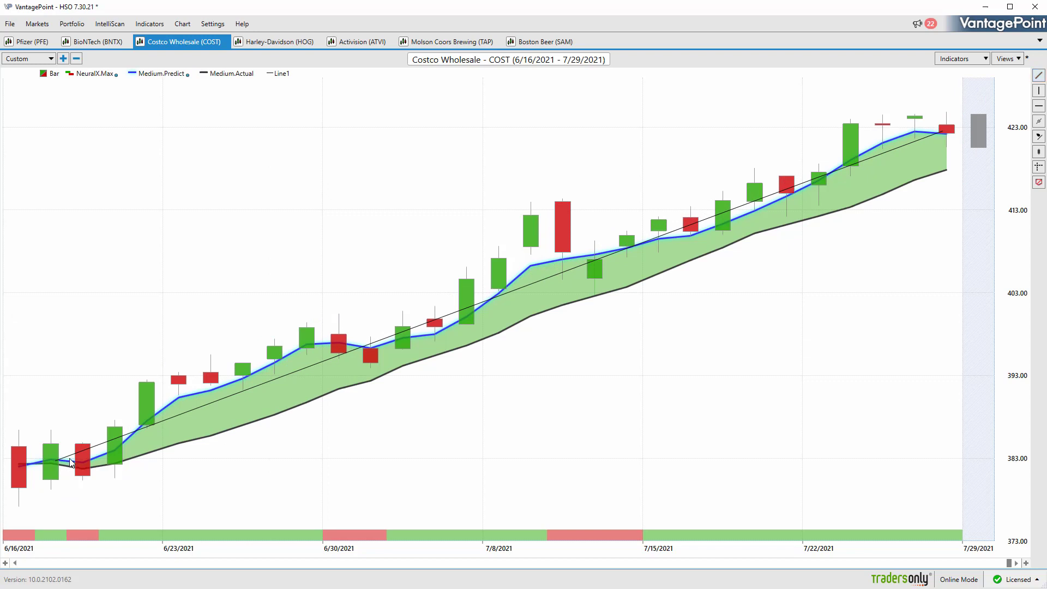
{"action": "right_click", "coordinate": [70, 459]}
{"action": "right_click", "coordinate": [72, 453]}
{"action": "left_click", "coordinate": [96, 462]}
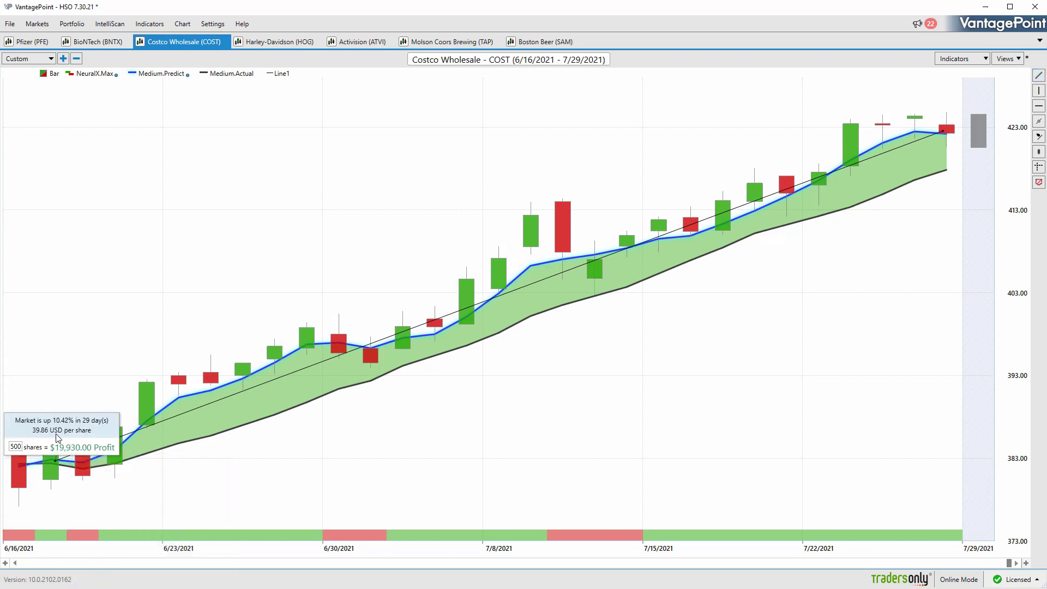
{"action": "left_click_drag", "start_coordinate": [58, 437], "coordinate": [114, 294]}
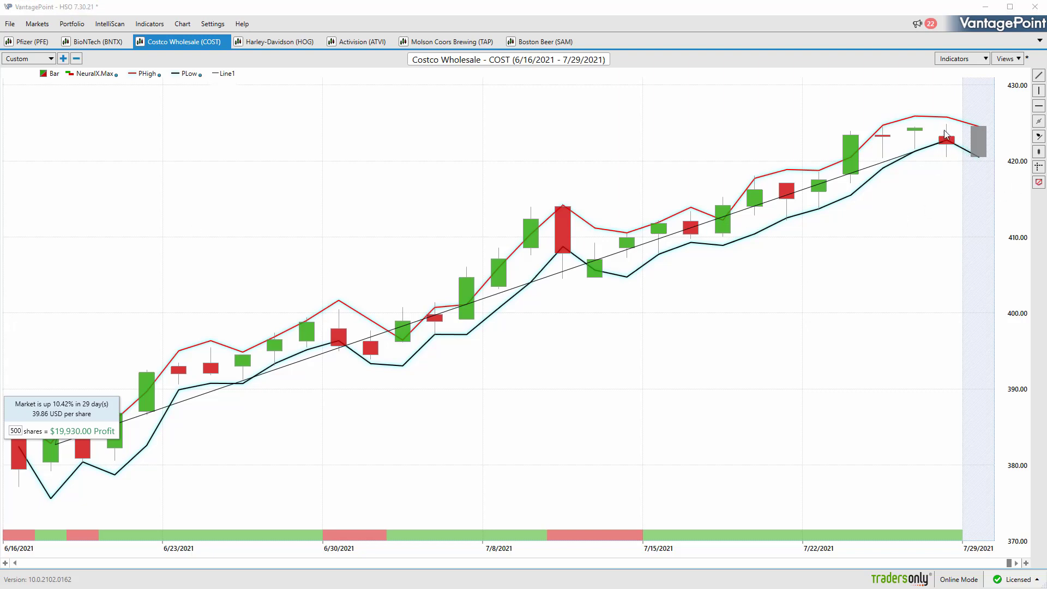
On the Harley-Davidson (HOG) chart, circle the 7/6 crossover with a forward arrow and again with a downward arrow, clearing the ink each time
{"action": "left_click", "coordinate": [266, 44]}
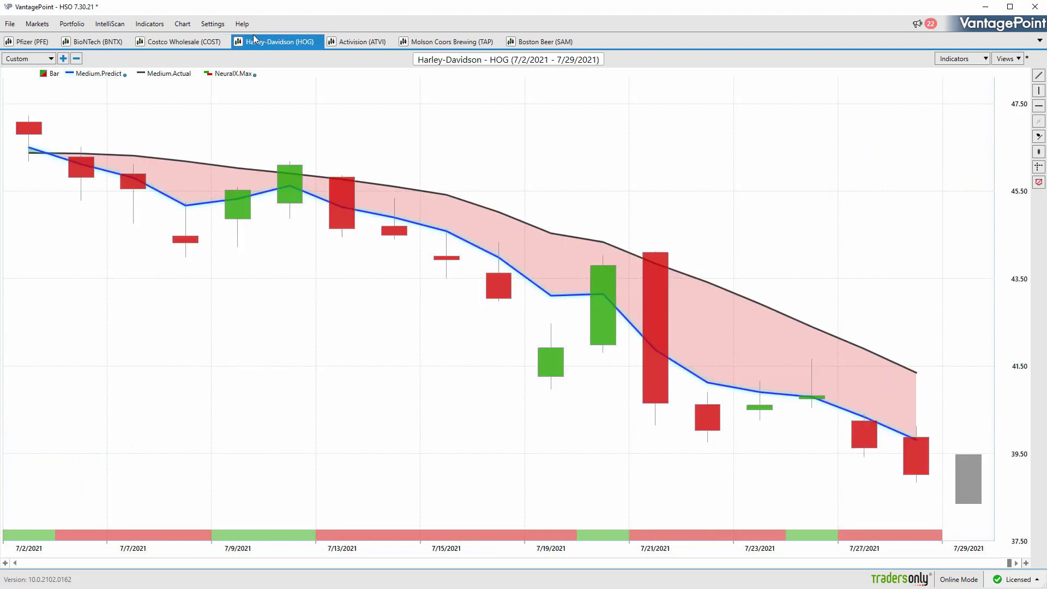
{"action": "mouse_move", "coordinate": [75, 153]}
{"action": "left_mouse_down"}
{"action": "mouse_move", "coordinate": [107, 173]}
{"action": "mouse_move", "coordinate": [78, 153]}
{"action": "mouse_move", "coordinate": [185, 131]}
{"action": "mouse_move", "coordinate": [164, 144]}
{"action": "left_mouse_up"}
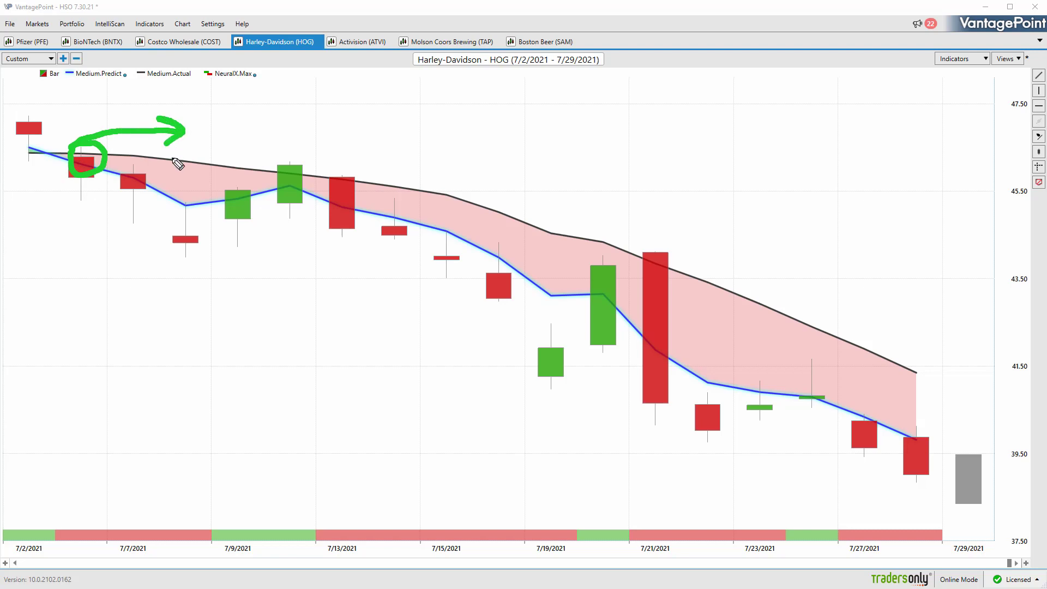
{"action": "key", "text": "Escape"}
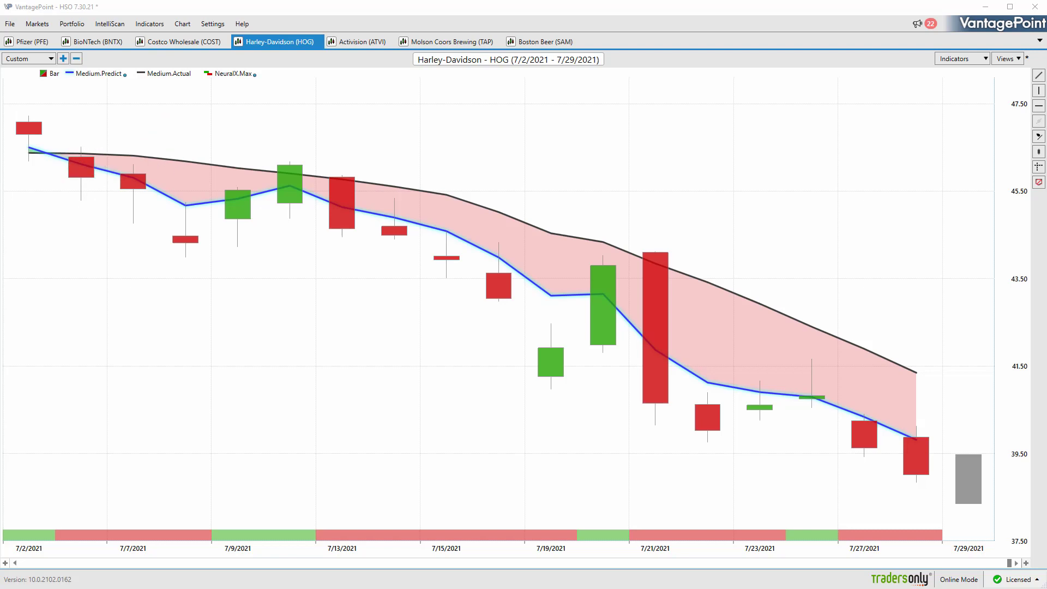
{"action": "mouse_move", "coordinate": [282, 59]}
{"action": "left_mouse_down"}
{"action": "mouse_move", "coordinate": [292, 69]}
{"action": "mouse_move", "coordinate": [310, 37]}
{"action": "left_mouse_up"}
{"action": "key", "text": "Escape"}
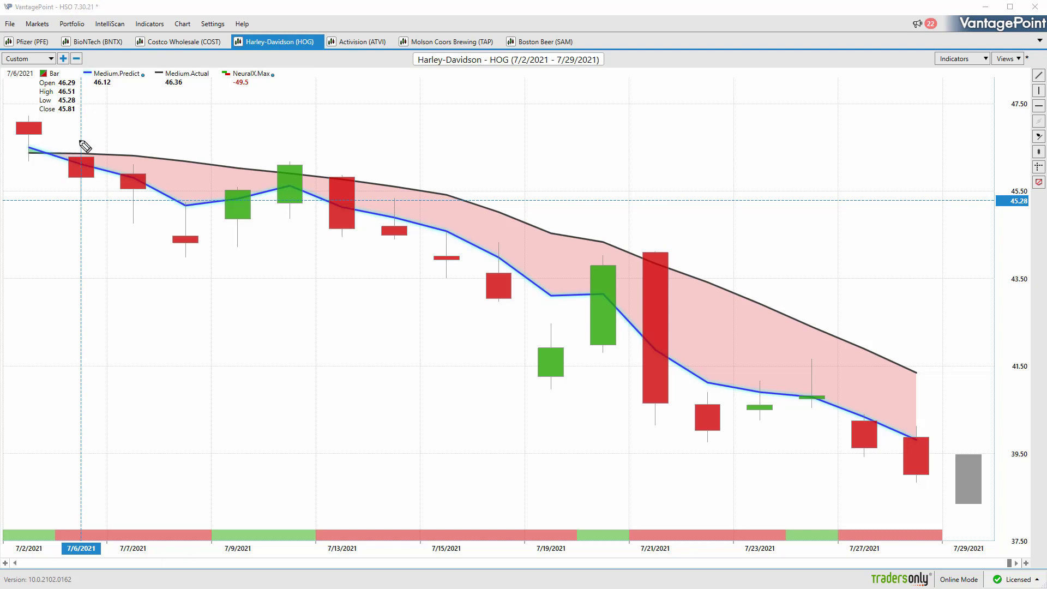
{"action": "mouse_move", "coordinate": [88, 137]}
{"action": "left_mouse_down"}
{"action": "mouse_move", "coordinate": [64, 163]}
{"action": "mouse_move", "coordinate": [63, 224]}
{"action": "mouse_move", "coordinate": [117, 264]}
{"action": "mouse_move", "coordinate": [73, 286]}
{"action": "left_mouse_up"}
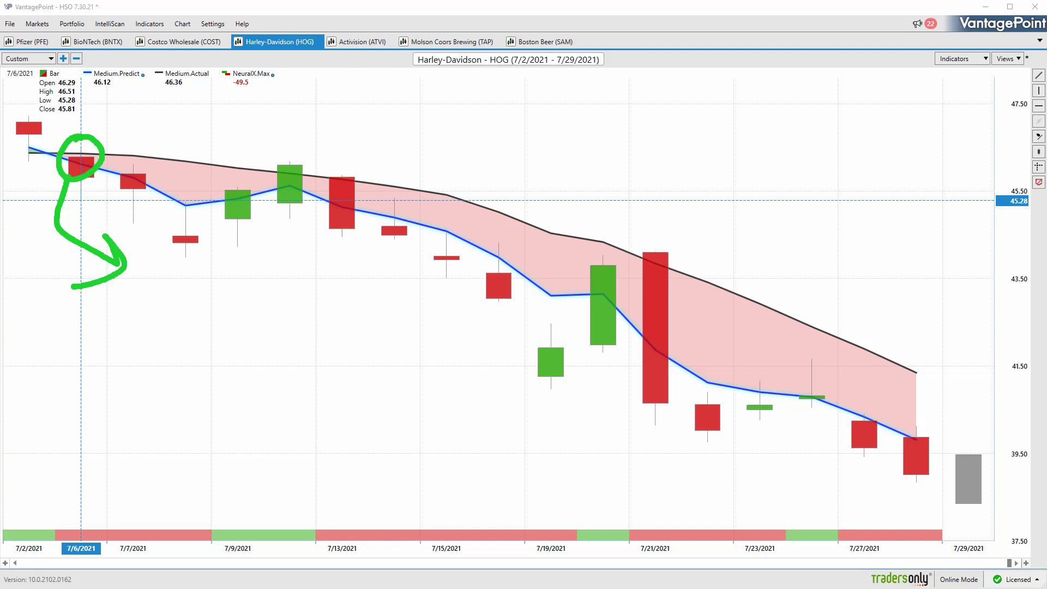
{"action": "key", "text": "Escape"}
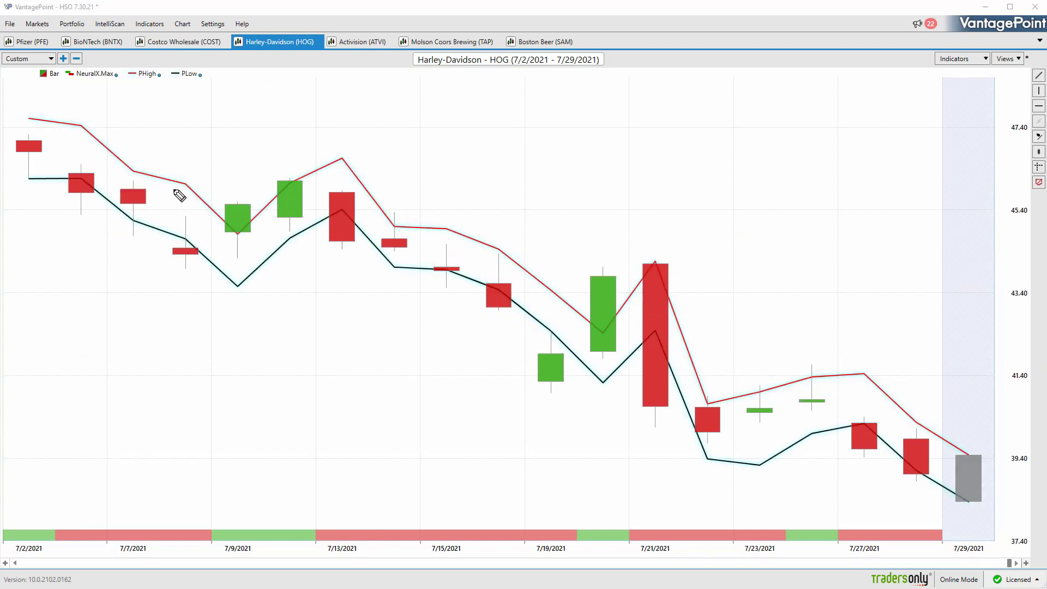
Mark the predicted highs on 7/8, 7/9, 7/12, 7/14 and 7/20, and trace the dip and rebound from 7/16 to 7/20
{"action": "left_click_drag", "start_coordinate": [182, 182], "coordinate": [204, 188]}
{"action": "left_click_drag", "start_coordinate": [229, 221], "coordinate": [221, 235]}
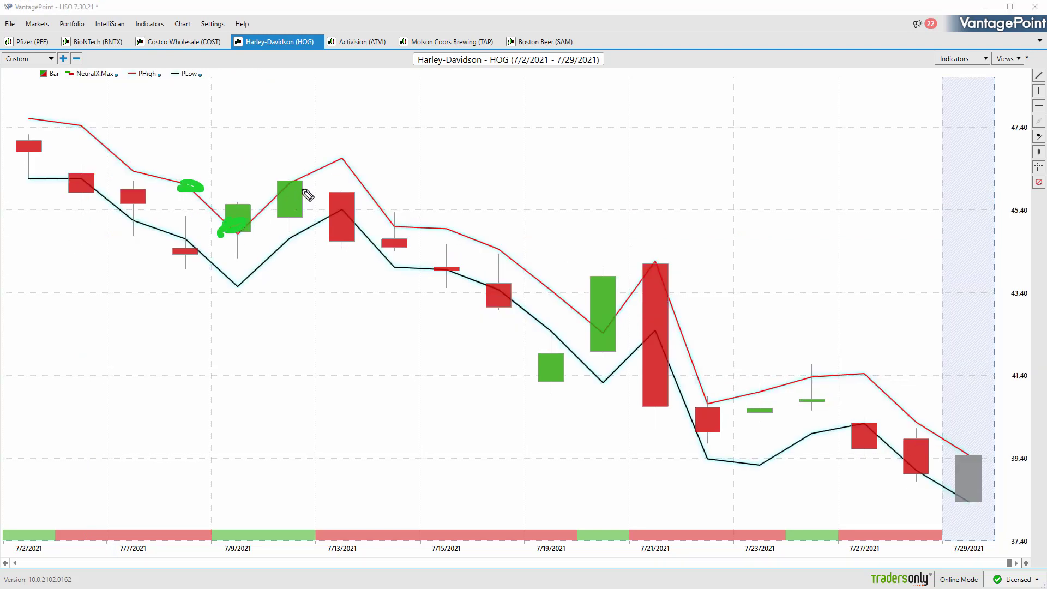
{"action": "left_click_drag", "start_coordinate": [279, 183], "coordinate": [300, 180]}
{"action": "left_click_drag", "start_coordinate": [385, 223], "coordinate": [402, 220]}
{"action": "left_click_drag", "start_coordinate": [600, 333], "coordinate": [612, 330]}
{"action": "mouse_move", "coordinate": [496, 312]}
{"action": "left_mouse_down"}
{"action": "mouse_move", "coordinate": [552, 380]}
{"action": "mouse_move", "coordinate": [586, 285]}
{"action": "mouse_move", "coordinate": [568, 289]}
{"action": "mouse_move", "coordinate": [604, 282]}
{"action": "mouse_move", "coordinate": [589, 302]}
{"action": "left_mouse_up"}
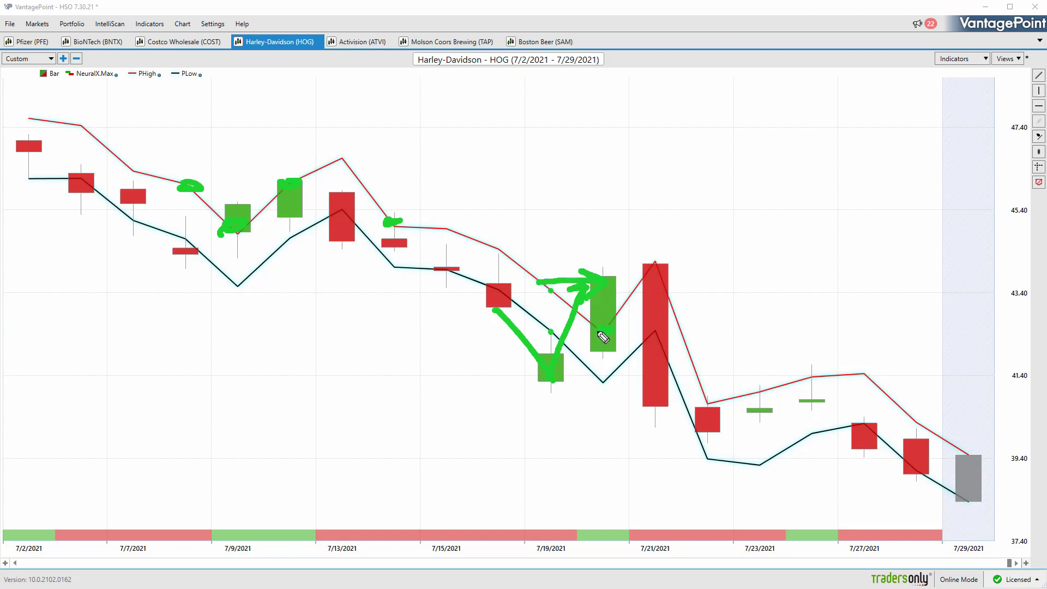
Draw a falling arrow after the 7/21 candle, trace the predicted high and low rising from 7/20 to 7/21, and clear the ink
{"action": "mouse_move", "coordinate": [703, 292]}
{"action": "left_mouse_down"}
{"action": "mouse_move", "coordinate": [777, 331]}
{"action": "mouse_move", "coordinate": [776, 355]}
{"action": "left_mouse_up"}
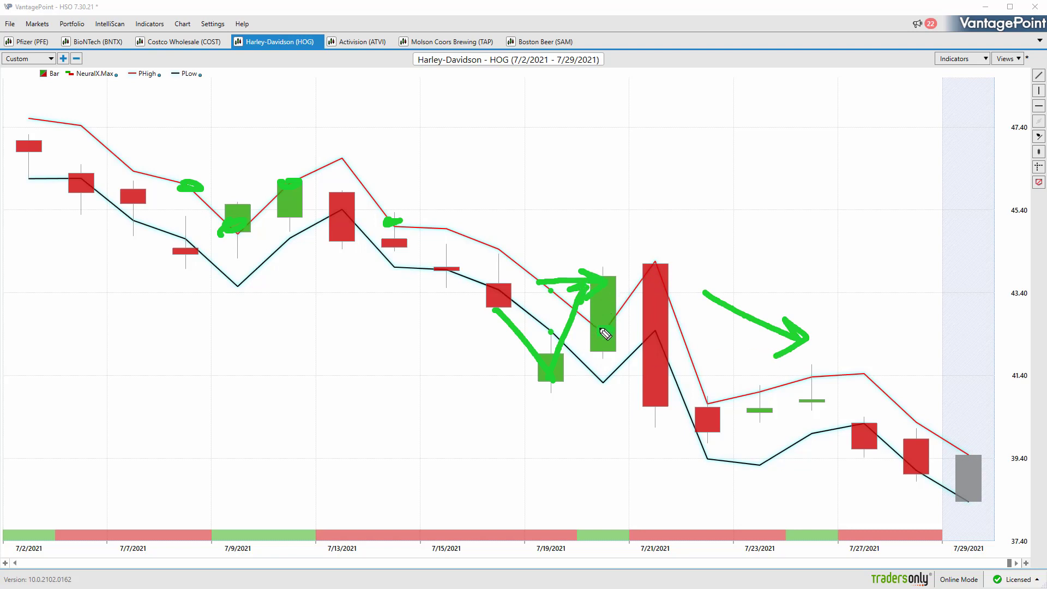
{"action": "left_click_drag", "start_coordinate": [601, 333], "coordinate": [653, 262]}
{"action": "left_click_drag", "start_coordinate": [604, 376], "coordinate": [654, 331]}
{"action": "left_click_drag", "start_coordinate": [648, 262], "coordinate": [660, 257]}
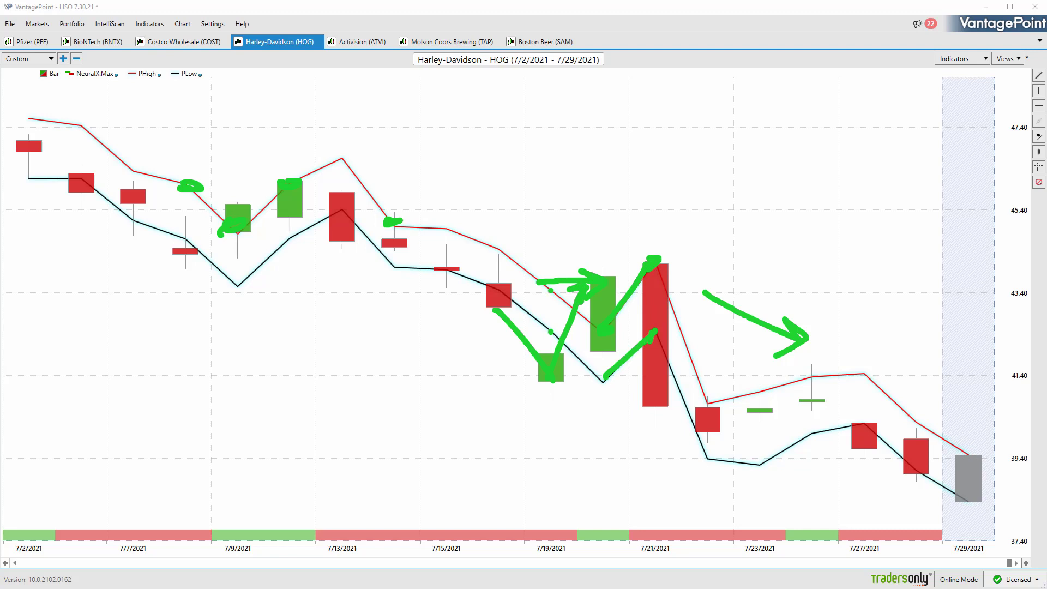
{"action": "key", "text": "Escape"}
On the HOG moving-average view, draw a trend line from the 7/6 candle to the 7/28 candle and place its ProfitCalc callout below the start
{"action": "left_click", "coordinate": [219, 332]}
{"action": "key", "text": "2"}
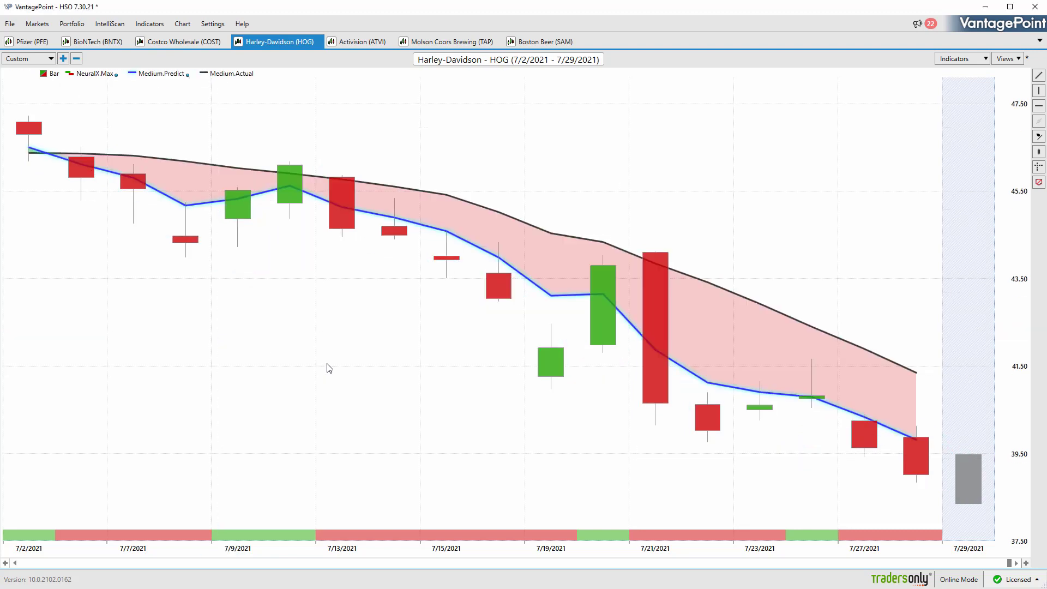
{"action": "left_click", "coordinate": [1039, 74]}
{"action": "left_click_drag", "start_coordinate": [88, 160], "coordinate": [908, 467]}
{"action": "right_click", "coordinate": [909, 467]}
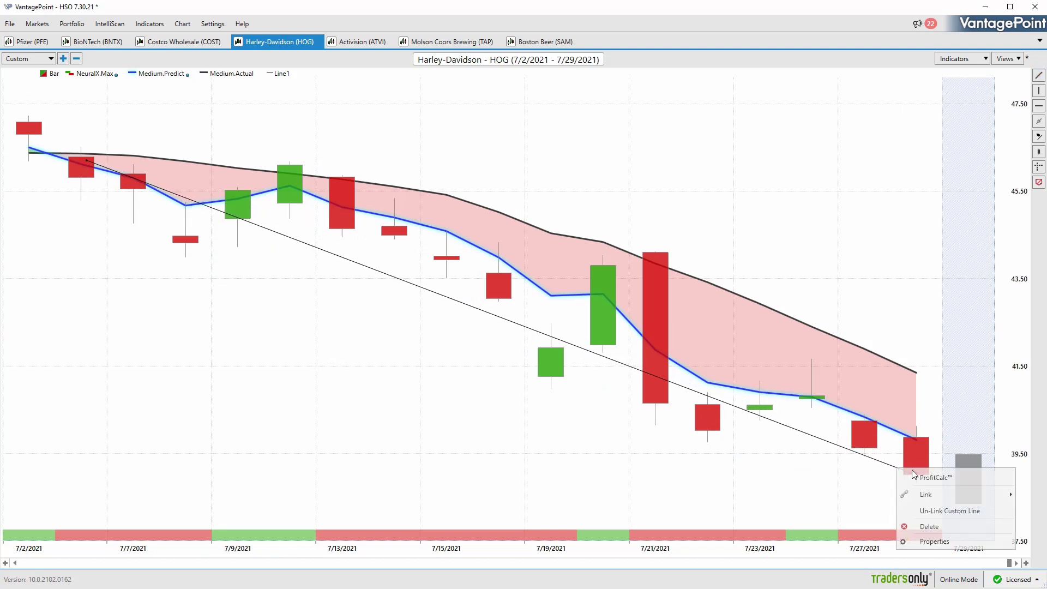
{"action": "left_click", "coordinate": [81, 131]}
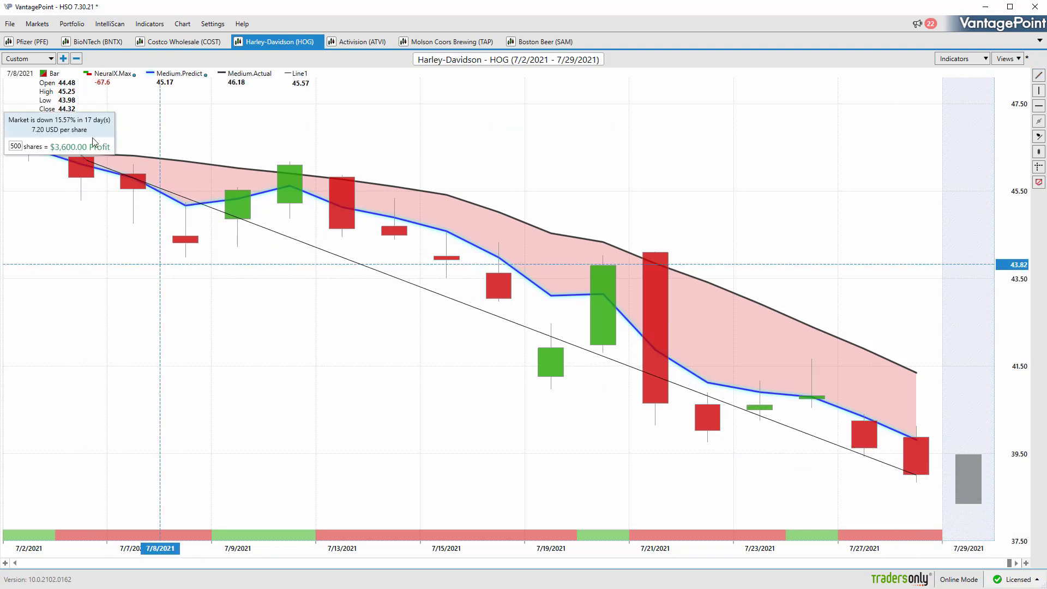
{"action": "left_click_drag", "start_coordinate": [85, 126], "coordinate": [138, 250]}
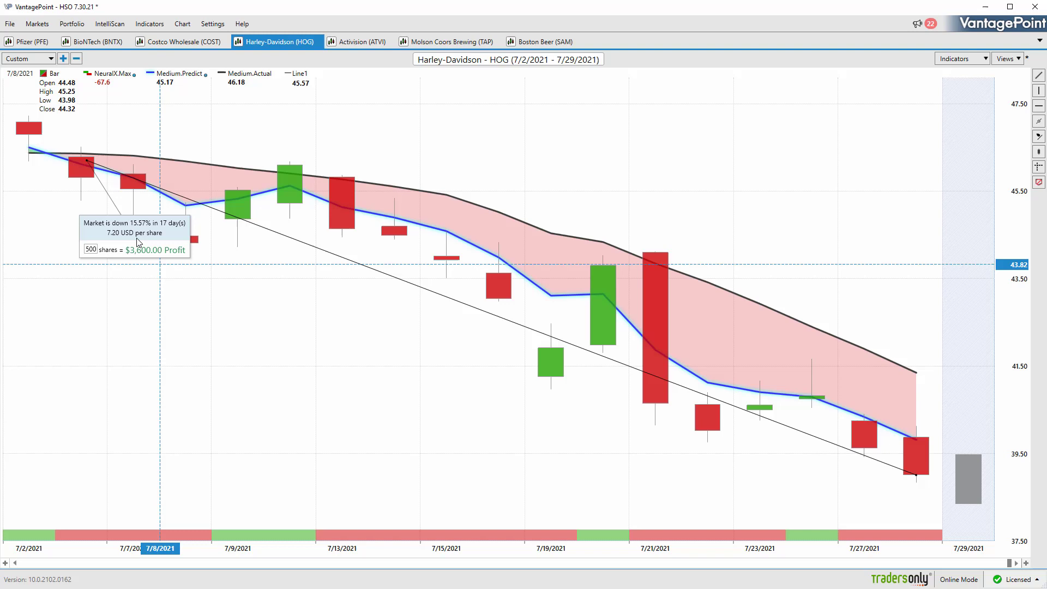
On the Activision (ATVI) chart, circle the 7/7 crossover, draw a forward arrow along the averages to about 7/23, and clear the ink
{"action": "left_click", "coordinate": [345, 43]}
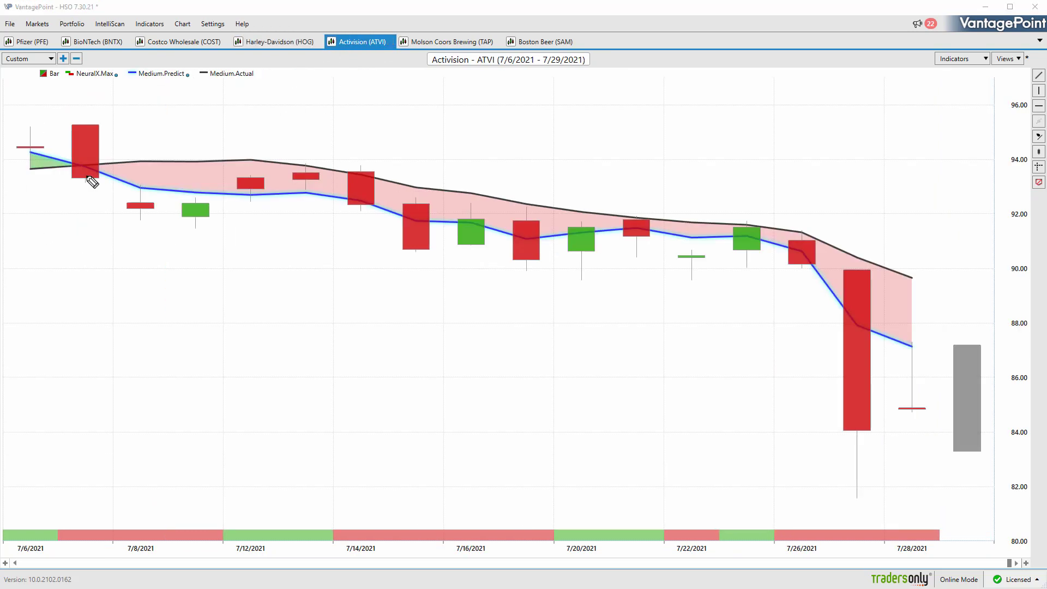
{"action": "left_click_drag", "start_coordinate": [113, 154], "coordinate": [97, 161]}
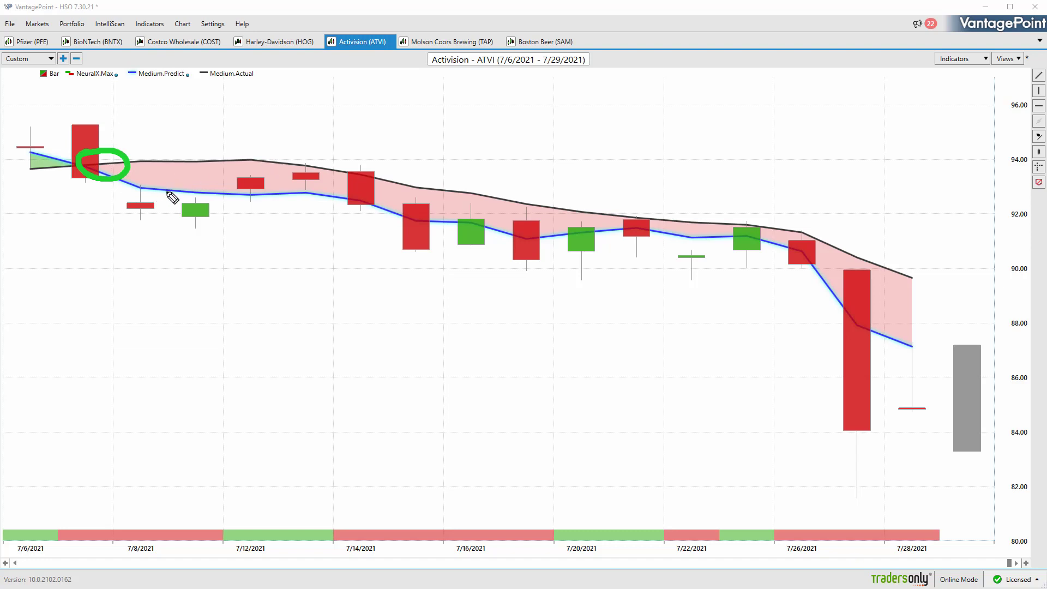
{"action": "mouse_move", "coordinate": [165, 191]}
{"action": "left_mouse_down"}
{"action": "mouse_move", "coordinate": [687, 221]}
{"action": "mouse_move", "coordinate": [745, 242]}
{"action": "mouse_move", "coordinate": [722, 250]}
{"action": "left_mouse_up"}
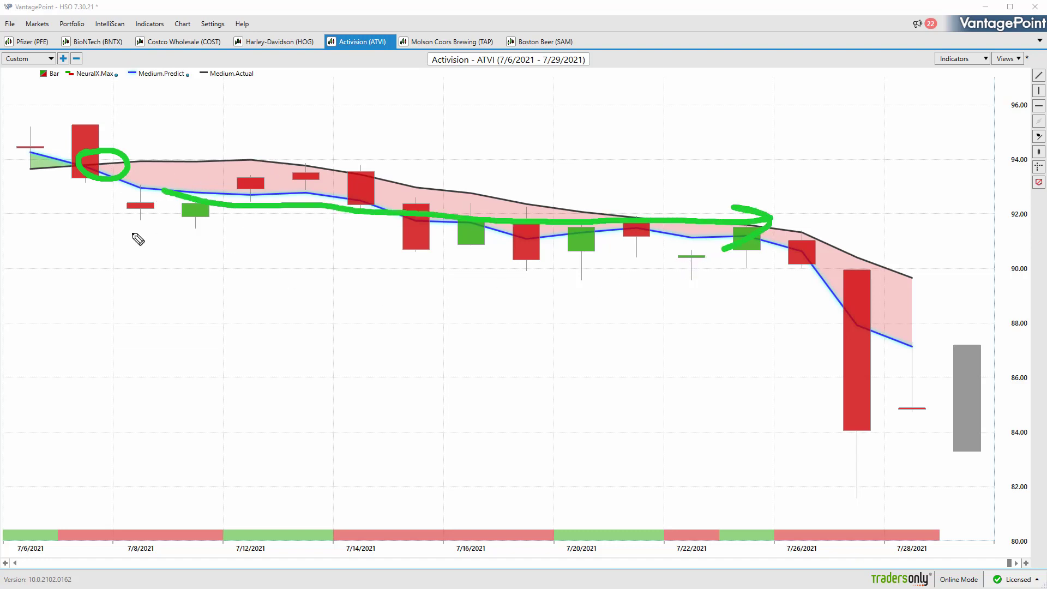
{"action": "key", "text": "Escape"}
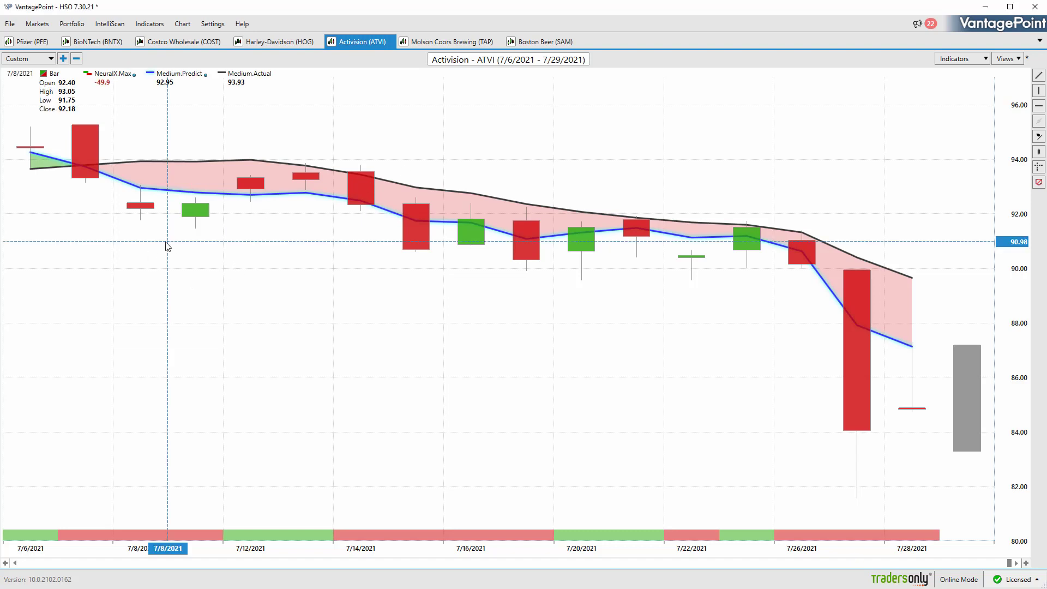
Show ATVI's predicted highs and lows and mark the predicted highs on 7/12, 7/13, 7/14, 7/16, 7/20 and 7/23
{"action": "key", "text": "ctrl+2"}
{"action": "key", "text": "ctrl+2"}
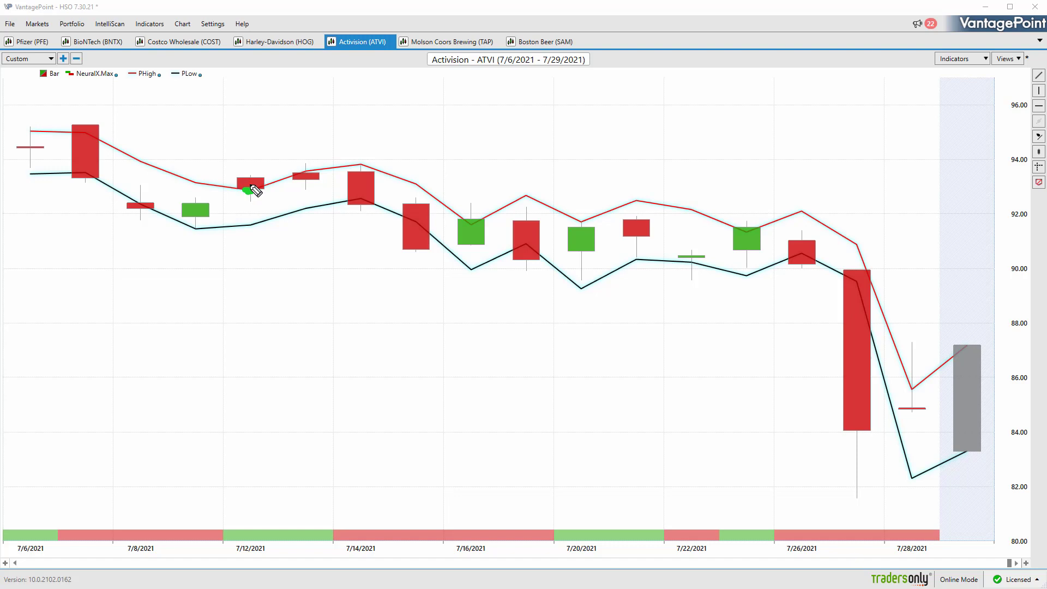
{"action": "mouse_move", "coordinate": [226, 153]}
{"action": "left_mouse_down"}
{"action": "mouse_move", "coordinate": [251, 170]}
{"action": "mouse_move", "coordinate": [240, 172]}
{"action": "mouse_move", "coordinate": [359, 165]}
{"action": "left_mouse_up"}
{"action": "left_click_drag", "start_coordinate": [467, 222], "coordinate": [476, 220]}
{"action": "left_click_drag", "start_coordinate": [582, 218], "coordinate": [593, 216]}
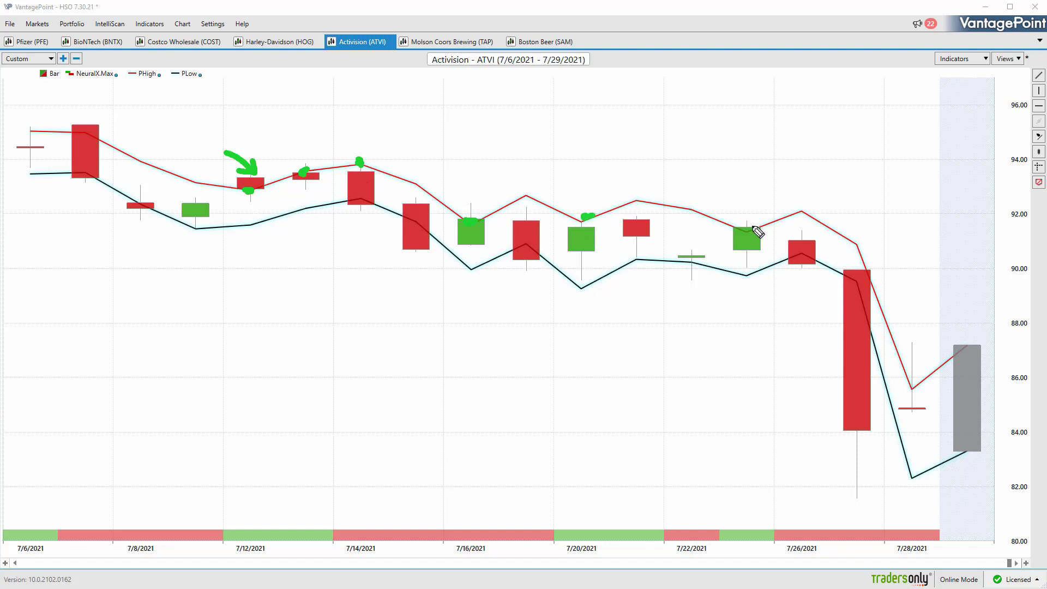
{"action": "left_click_drag", "start_coordinate": [745, 226], "coordinate": [754, 224]}
Draw a chain of forward arrows through the ATVI price action from 7/12 to 7/22 and clear the ink
{"action": "mouse_move", "coordinate": [234, 200]}
{"action": "left_mouse_down"}
{"action": "mouse_move", "coordinate": [351, 206]}
{"action": "mouse_move", "coordinate": [336, 215]}
{"action": "mouse_move", "coordinate": [526, 241]}
{"action": "mouse_move", "coordinate": [525, 256]}
{"action": "left_mouse_up"}
{"action": "mouse_move", "coordinate": [597, 238]}
{"action": "left_mouse_down"}
{"action": "mouse_move", "coordinate": [681, 264]}
{"action": "mouse_move", "coordinate": [666, 276]}
{"action": "left_mouse_up"}
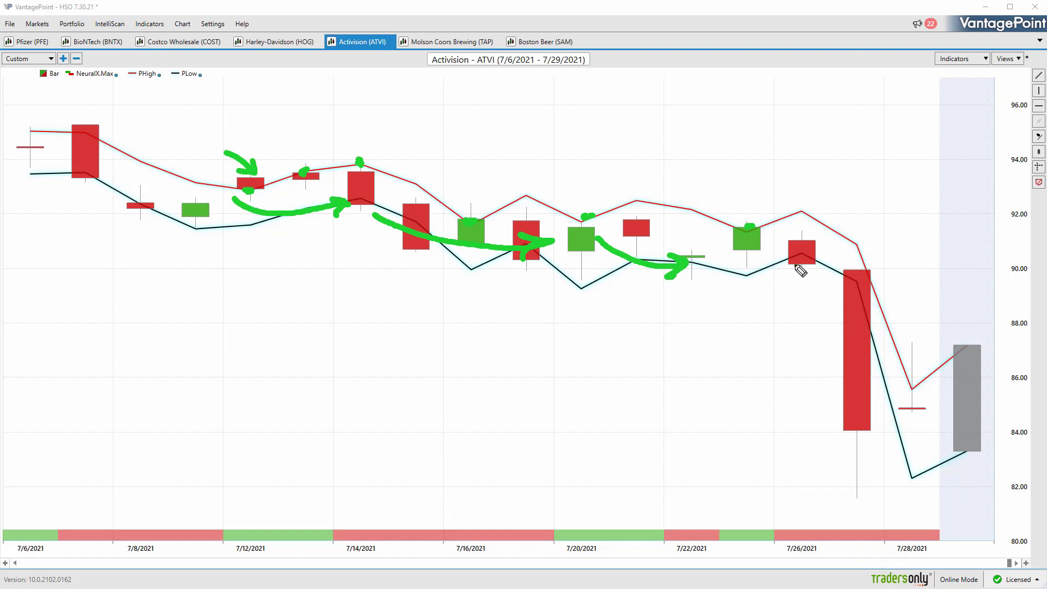
{"action": "key", "text": "Escape"}
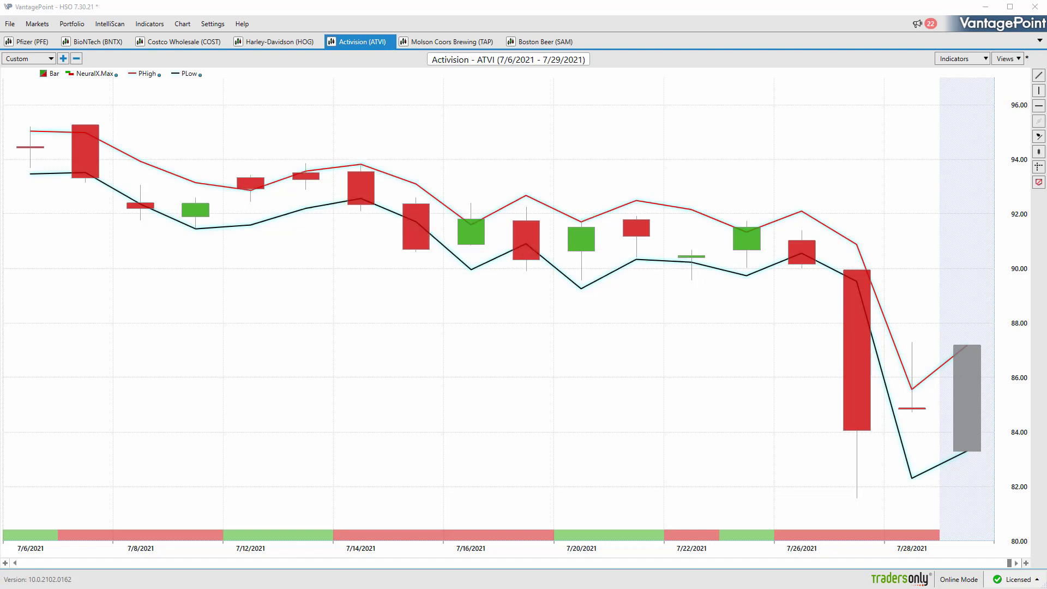
On the ATVI moving-average view, draw a trend line from the top of the 7/9 candle to the 7/28 candle and show its ProfitCalc callout
{"action": "left_click", "coordinate": [256, 213]}
{"action": "key", "text": "2"}
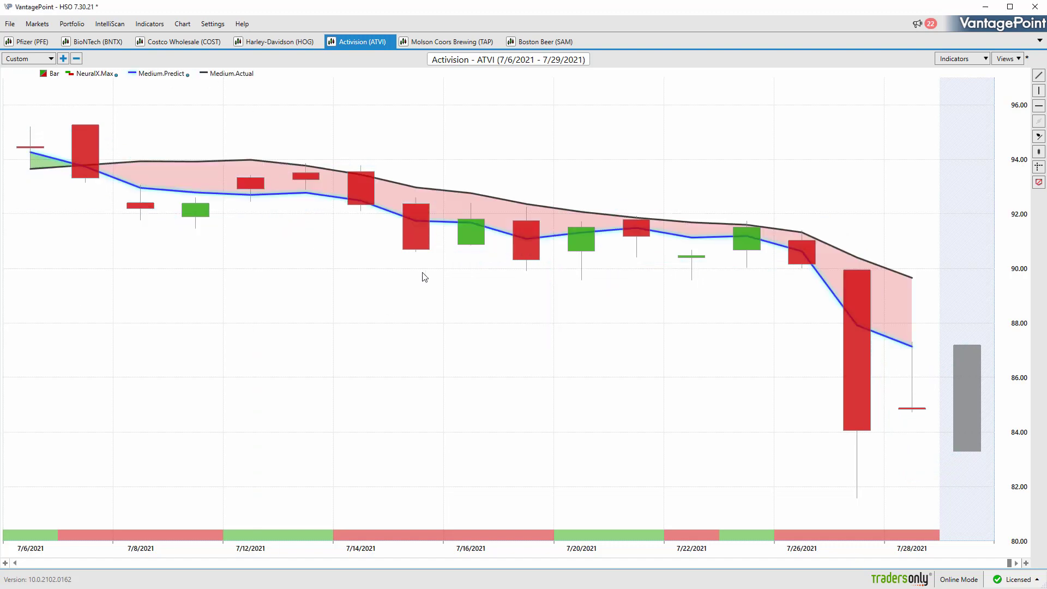
{"action": "left_click", "coordinate": [1040, 77]}
{"action": "mouse_move", "coordinate": [195, 204]}
{"action": "left_mouse_down"}
{"action": "mouse_move", "coordinate": [749, 424]}
{"action": "mouse_move", "coordinate": [899, 409]}
{"action": "left_mouse_up"}
{"action": "right_click", "coordinate": [898, 410]}
{"action": "left_click", "coordinate": [913, 417]}
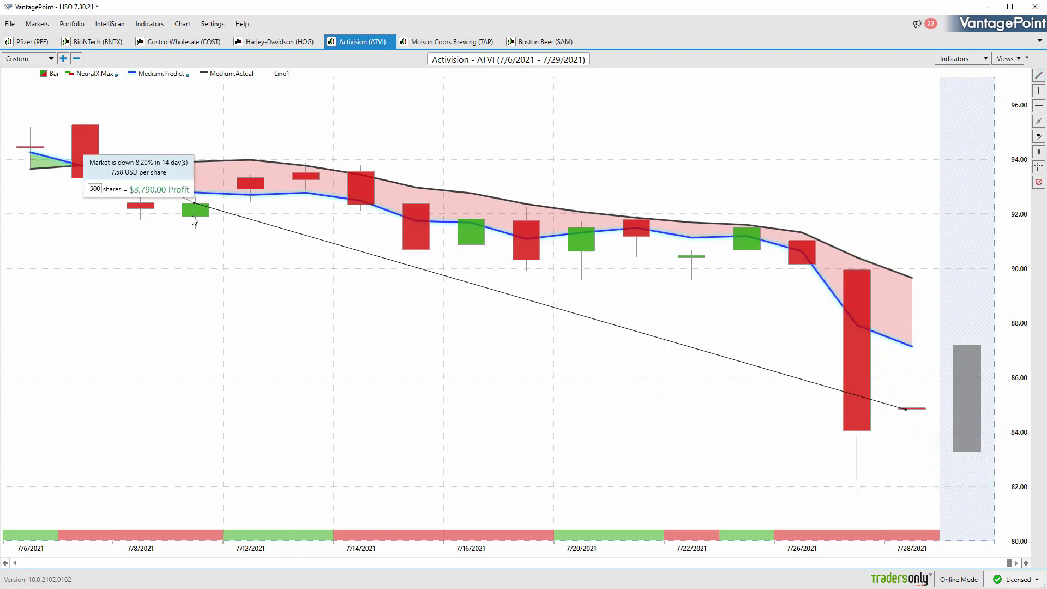
Move ATVI's ProfitCalc callout below the trend line's start, draw a downward arrow toward the 7/27 candle, and clear the ink
{"action": "left_click_drag", "start_coordinate": [175, 184], "coordinate": [184, 251]}
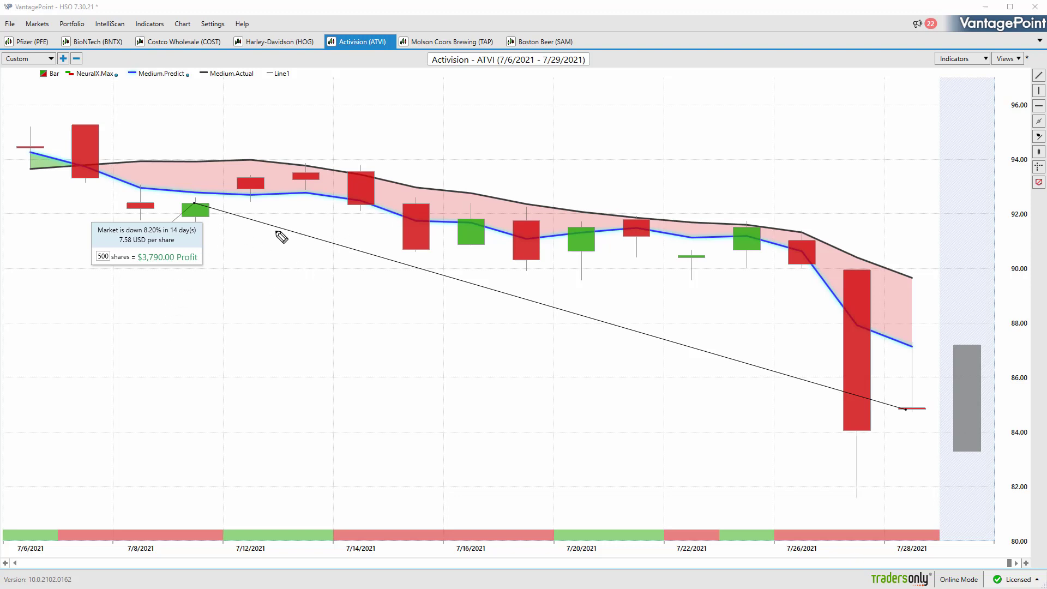
{"action": "mouse_move", "coordinate": [768, 280]}
{"action": "left_mouse_down"}
{"action": "mouse_move", "coordinate": [820, 375]}
{"action": "mouse_move", "coordinate": [776, 366]}
{"action": "left_mouse_up"}
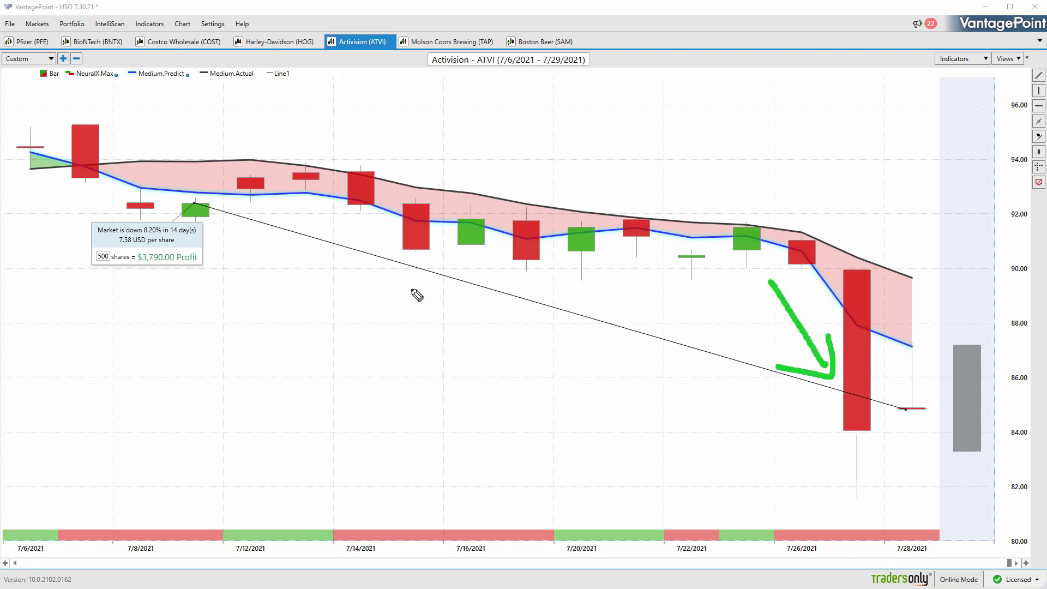
{"action": "key", "text": "Escape"}
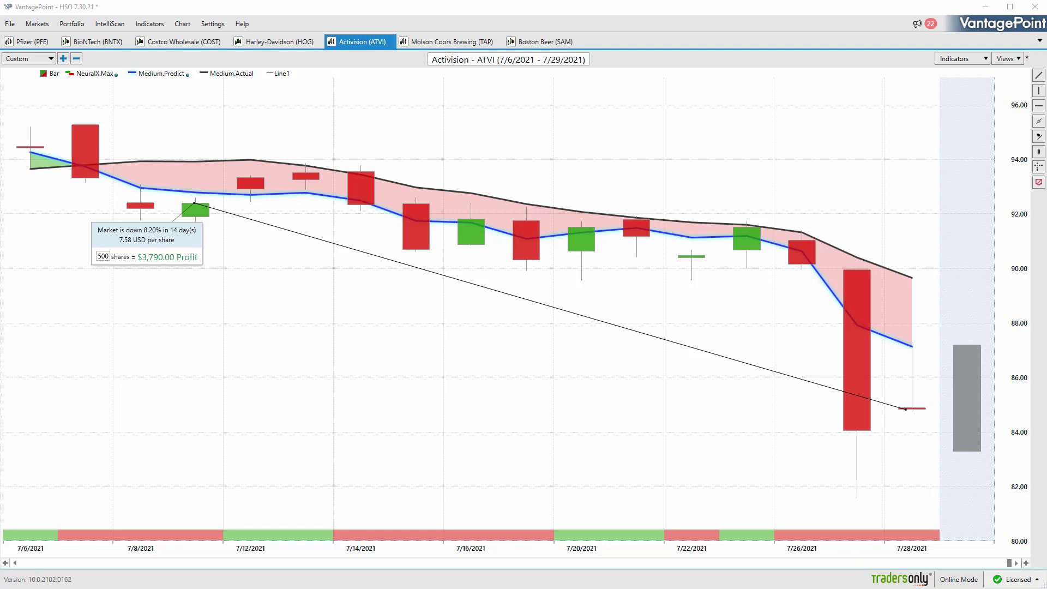
Open the Molson Coors Brewing (TAP) chart, draw check marks over the Molson Coors and Boston Beer chart names, and clear the ink
{"action": "left_click", "coordinate": [453, 42]}
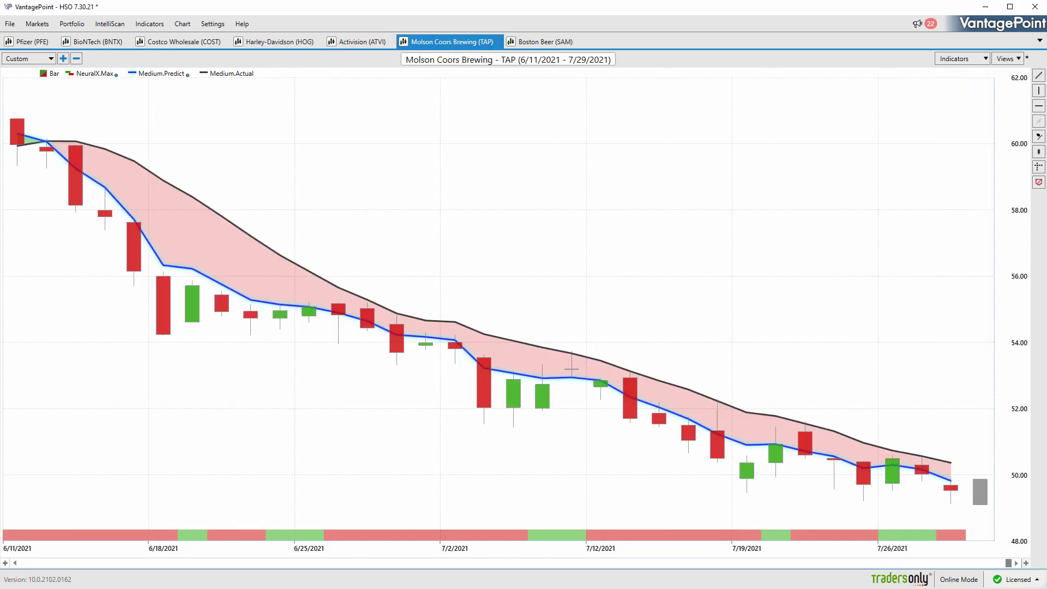
{"action": "mouse_move", "coordinate": [454, 60]}
{"action": "left_mouse_down"}
{"action": "mouse_move", "coordinate": [469, 69]}
{"action": "mouse_move", "coordinate": [486, 33]}
{"action": "left_mouse_up"}
{"action": "left_click_drag", "start_coordinate": [535, 60], "coordinate": [576, 34]}
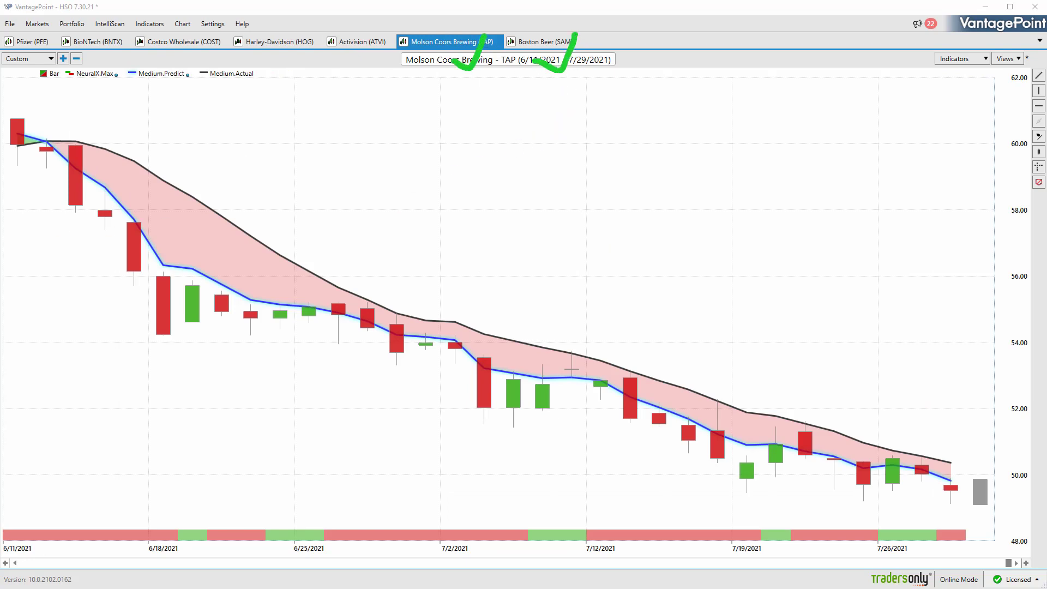
{"action": "key", "text": "Escape"}
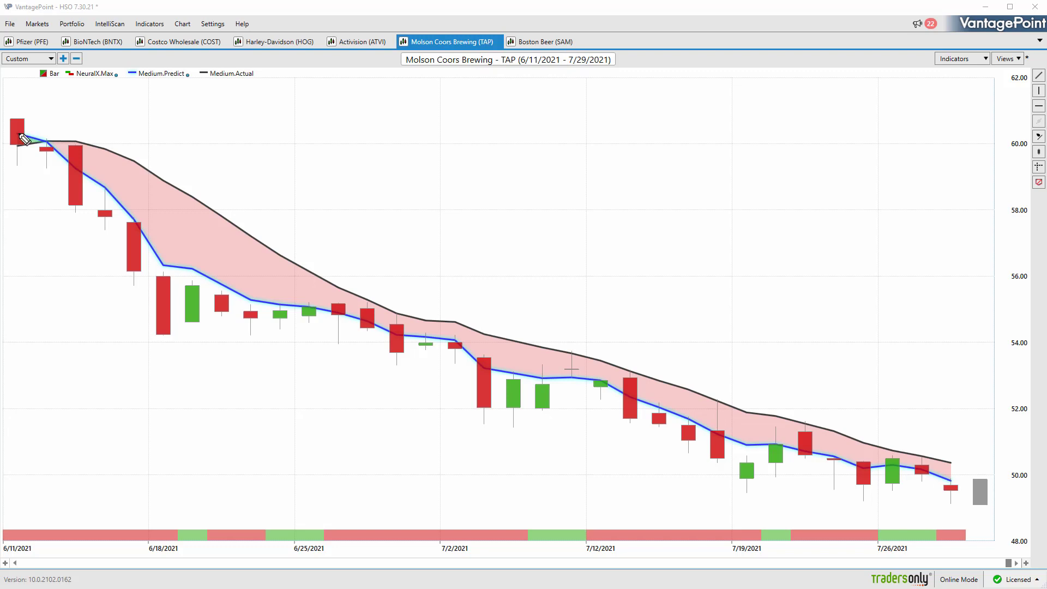
Circle TAP's 6/14 moving-average crossover, draw a forward arrow and a long downtrend arrow above the averages, and clear the ink
{"action": "left_click_drag", "start_coordinate": [463, 57], "coordinate": [497, 16]}
{"action": "mouse_move", "coordinate": [556, 55]}
{"action": "left_mouse_down"}
{"action": "mouse_move", "coordinate": [572, 62]}
{"action": "mouse_move", "coordinate": [582, 20]}
{"action": "left_mouse_up"}
{"action": "mouse_move", "coordinate": [48, 145]}
{"action": "left_mouse_down"}
{"action": "mouse_move", "coordinate": [95, 135]}
{"action": "mouse_move", "coordinate": [128, 146]}
{"action": "left_mouse_up"}
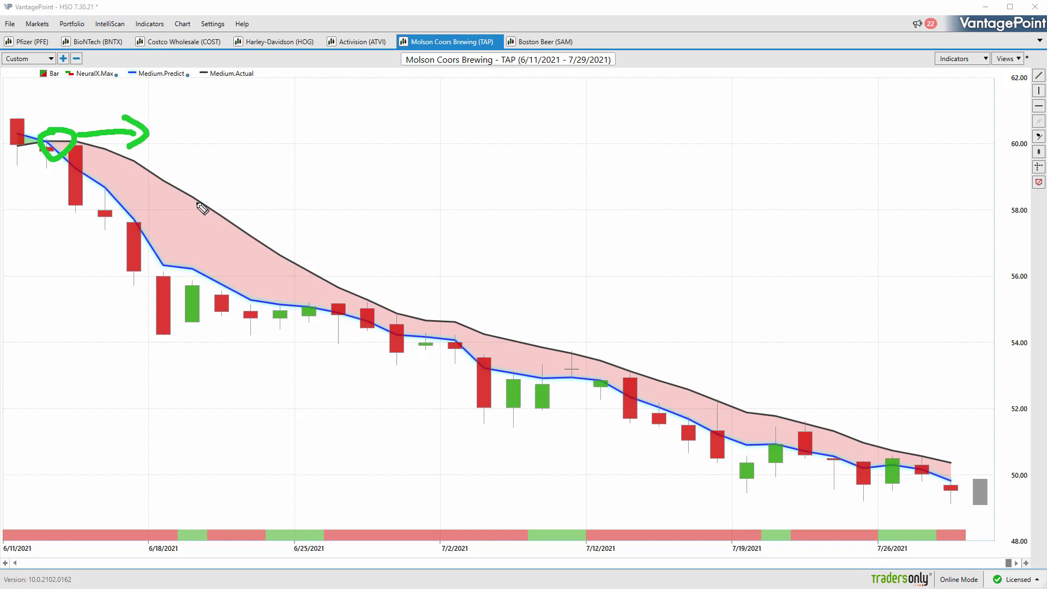
{"action": "left_click_drag", "start_coordinate": [256, 180], "coordinate": [314, 205]}
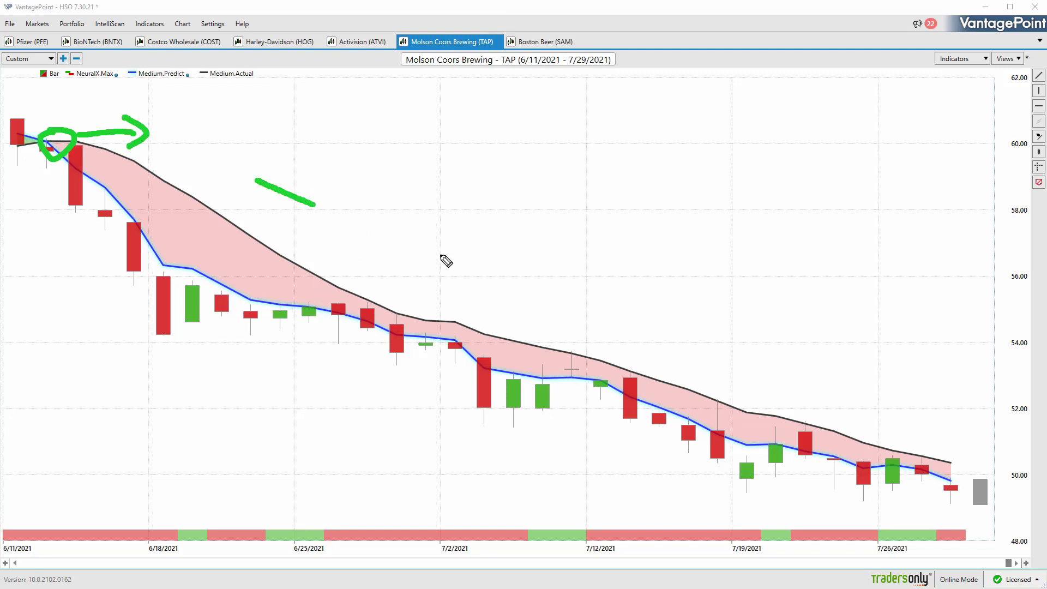
{"action": "mouse_move", "coordinate": [441, 255]}
{"action": "left_mouse_down"}
{"action": "mouse_move", "coordinate": [864, 299]}
{"action": "mouse_move", "coordinate": [836, 406]}
{"action": "left_mouse_up"}
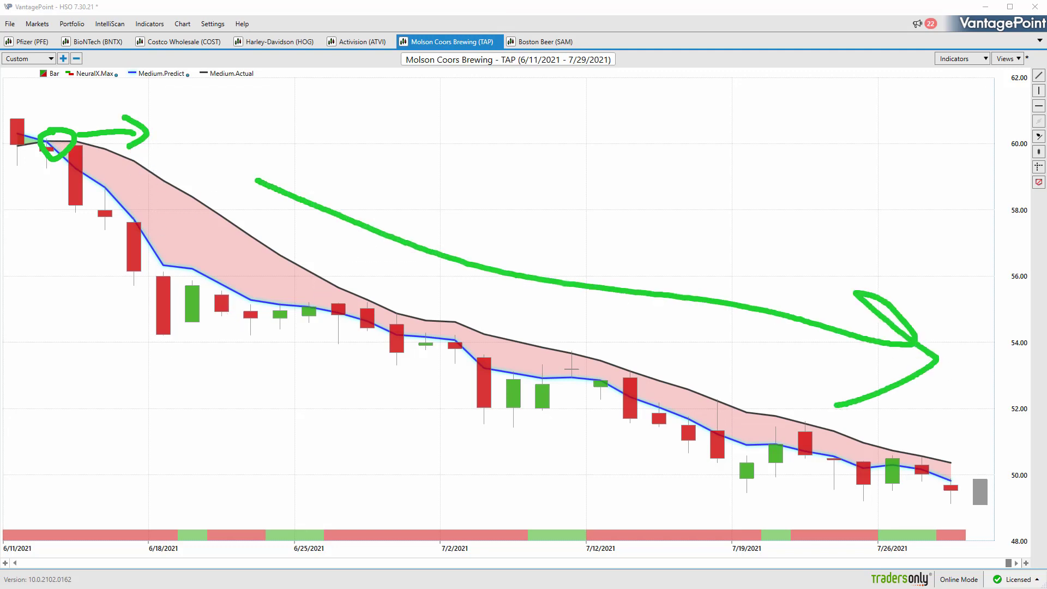
{"action": "key", "text": "Escape"}
Show TAP's predicted highs and lows and trace the declining predicted highs from 6/15 to 7/20
{"action": "left_click", "coordinate": [124, 293]}
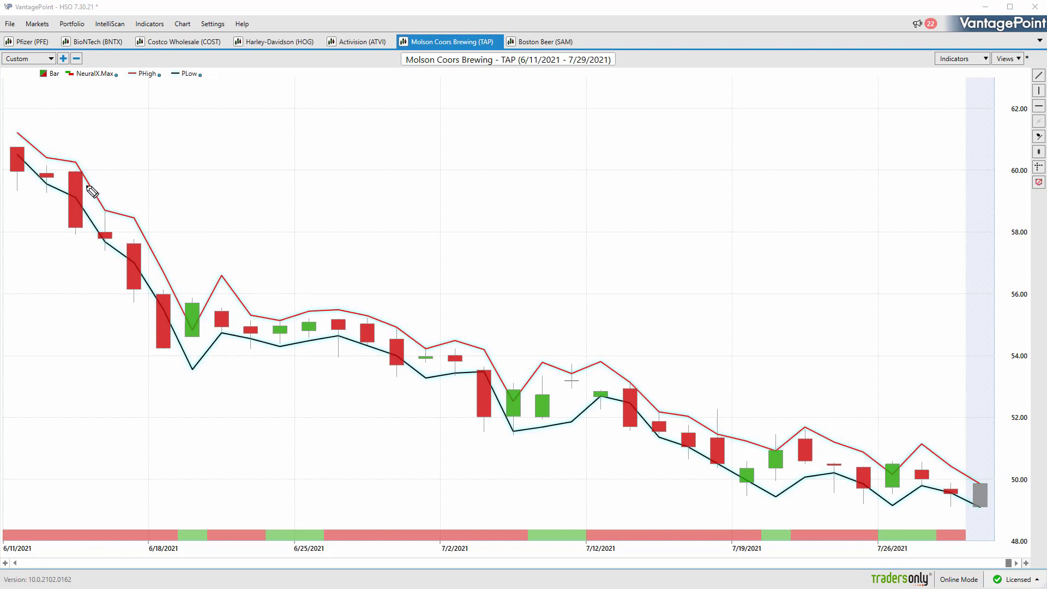
{"action": "mouse_move", "coordinate": [85, 183]}
{"action": "left_mouse_down"}
{"action": "mouse_move", "coordinate": [181, 309]}
{"action": "mouse_move", "coordinate": [382, 320]}
{"action": "mouse_move", "coordinate": [477, 361]}
{"action": "mouse_move", "coordinate": [556, 370]}
{"action": "mouse_move", "coordinate": [768, 441]}
{"action": "left_mouse_up"}
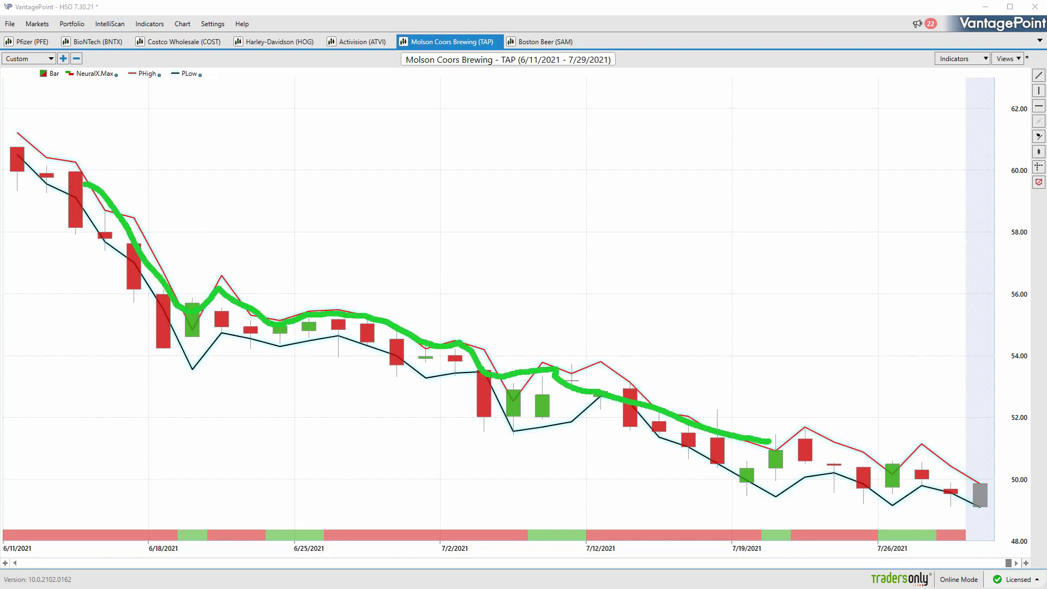
Mark TAP's predicted highs on 7/14, 7/16, 7/20 and 7/26 and predicted levels between 6/23 and 7/12, and clear the ink
{"action": "left_click_drag", "start_coordinate": [653, 410], "coordinate": [666, 413]}
{"action": "mouse_move", "coordinate": [711, 441]}
{"action": "left_mouse_down"}
{"action": "mouse_move", "coordinate": [730, 431]}
{"action": "mouse_move", "coordinate": [785, 440]}
{"action": "left_mouse_up"}
{"action": "left_click_drag", "start_coordinate": [882, 472], "coordinate": [895, 467]}
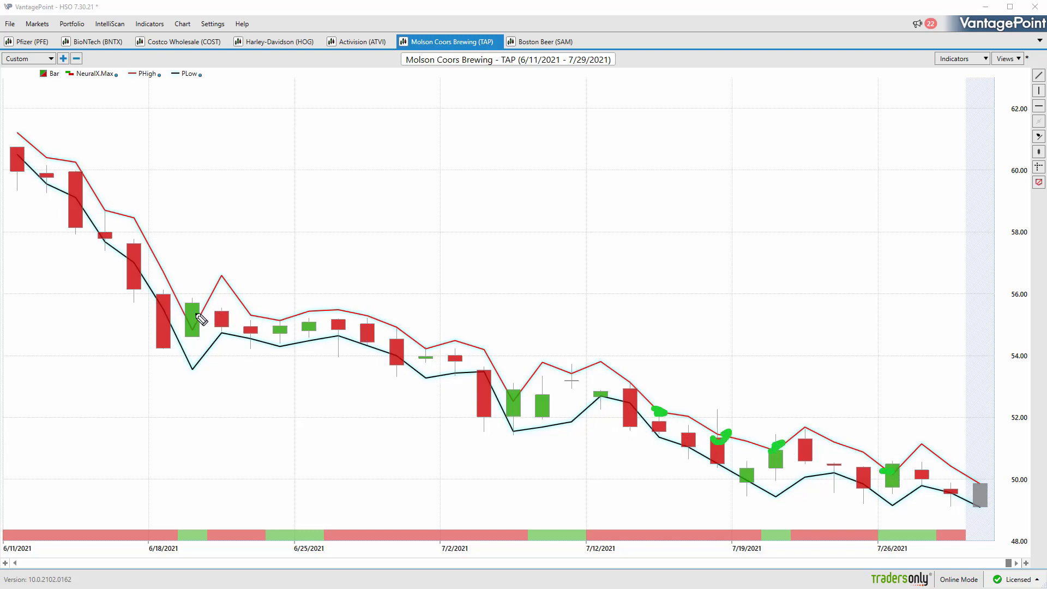
{"action": "left_click_drag", "start_coordinate": [244, 341], "coordinate": [254, 337]}
{"action": "left_click", "coordinate": [278, 321]}
{"action": "left_click", "coordinate": [331, 334]}
{"action": "left_click", "coordinate": [366, 318]}
{"action": "left_click", "coordinate": [369, 339]}
{"action": "left_click", "coordinate": [570, 376]}
{"action": "left_click", "coordinate": [597, 395]}
{"action": "key", "text": "Escape"}
Draw a TAP trend line between the 7/28 candle and 6/15 at about 59.10, and show its ProfitCalc callout
{"action": "left_click", "coordinate": [1038, 75]}
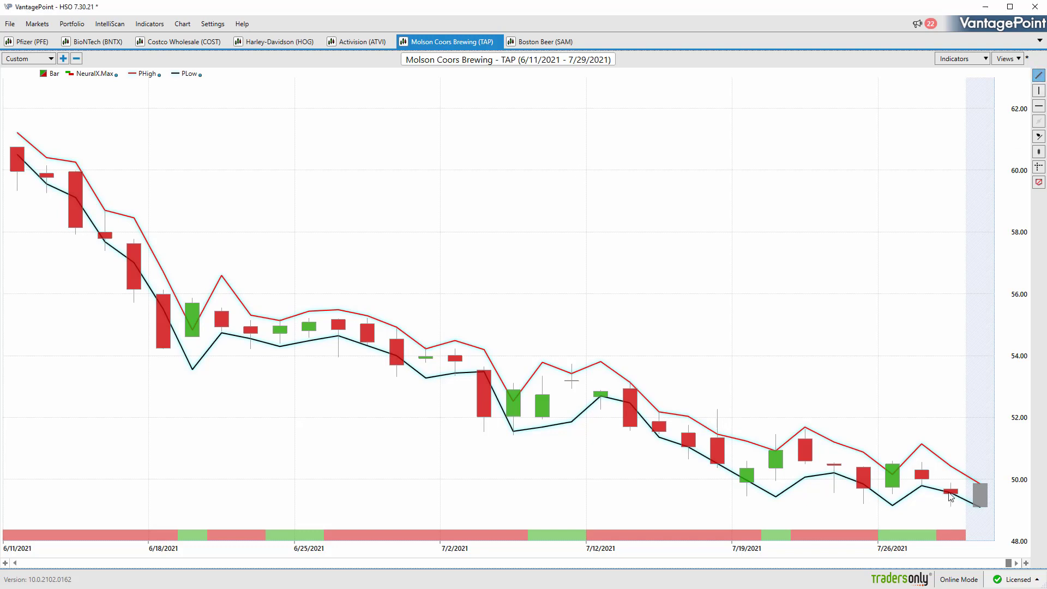
{"action": "mouse_move", "coordinate": [955, 494]}
{"action": "left_mouse_down"}
{"action": "mouse_move", "coordinate": [117, 234]}
{"action": "mouse_move", "coordinate": [70, 209]}
{"action": "left_mouse_up"}
{"action": "right_click", "coordinate": [84, 206]}
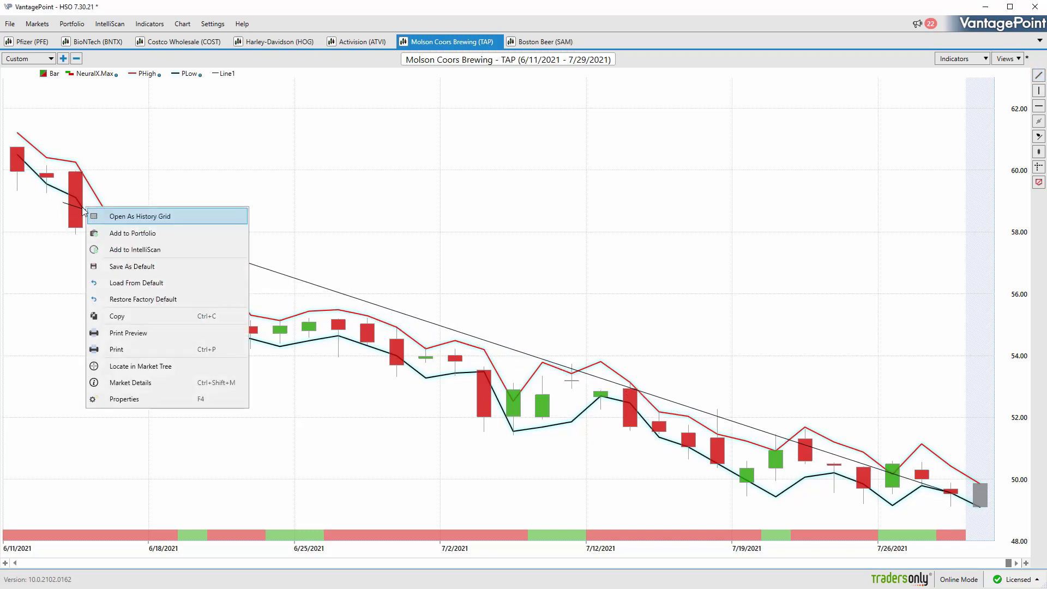
{"action": "right_click", "coordinate": [81, 206]}
{"action": "left_click", "coordinate": [125, 217]}
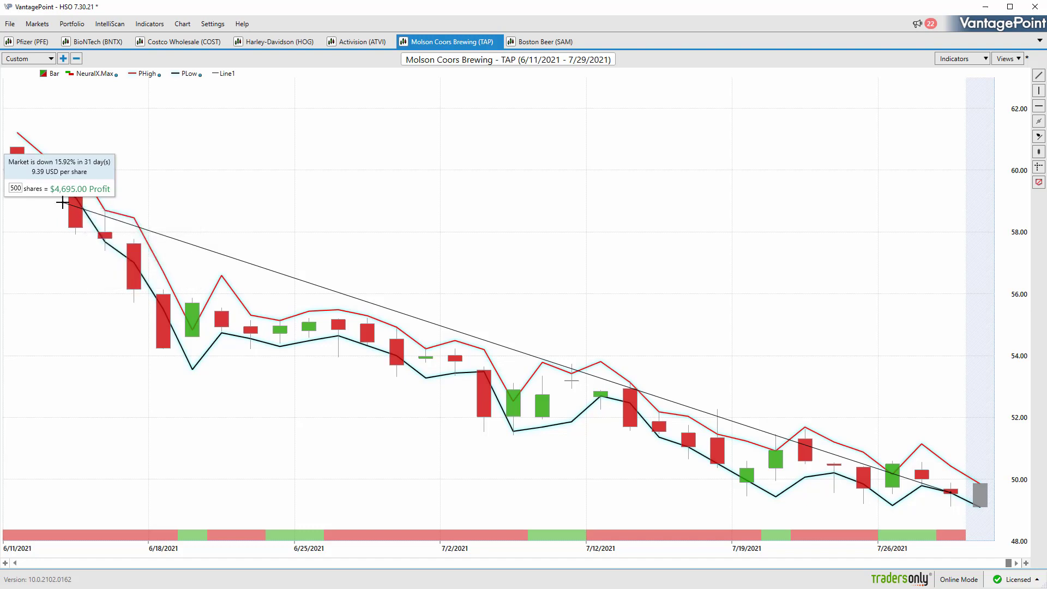
{"action": "left_click_drag", "start_coordinate": [62, 203], "coordinate": [76, 197]}
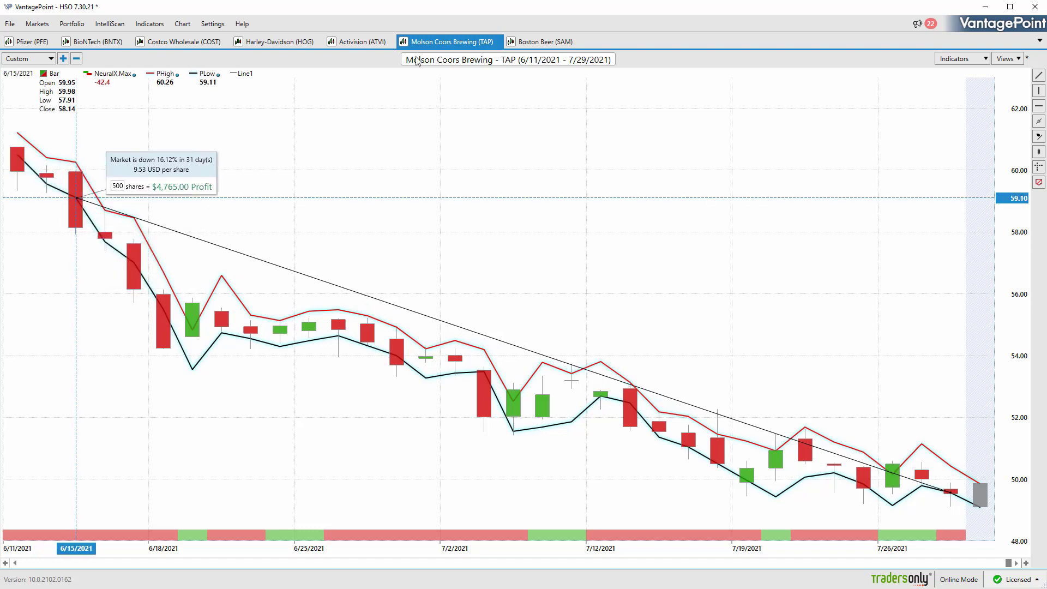
Open the Boston Beer (SAM) chart, circle the 7/1 crossover with a forward arrow to 7/19, and clear the ink
{"action": "left_click", "coordinate": [536, 42]}
{"action": "right_click", "coordinate": [536, 42]}
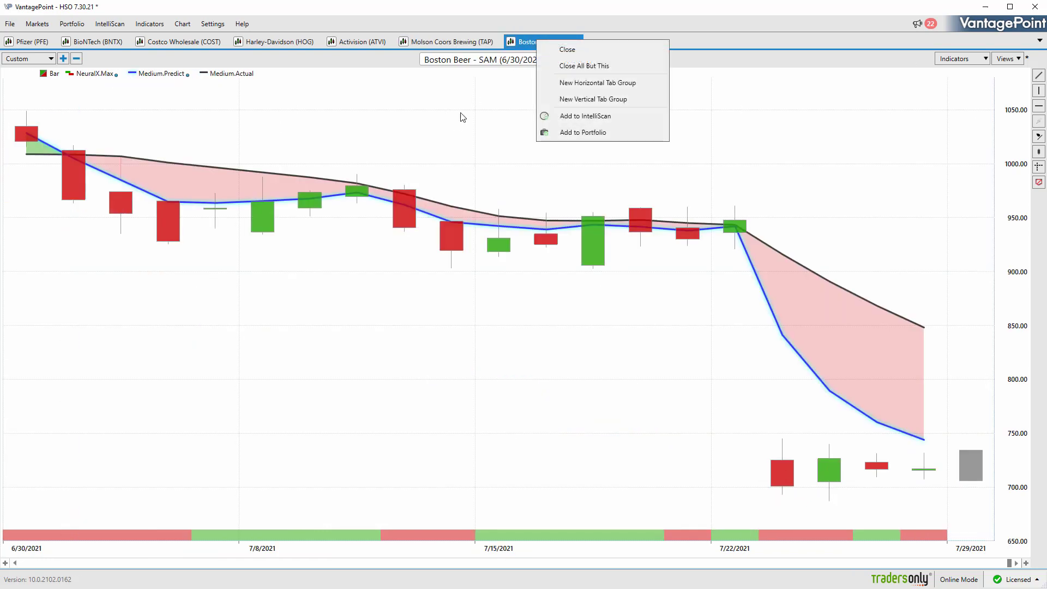
{"action": "left_click", "coordinate": [457, 117]}
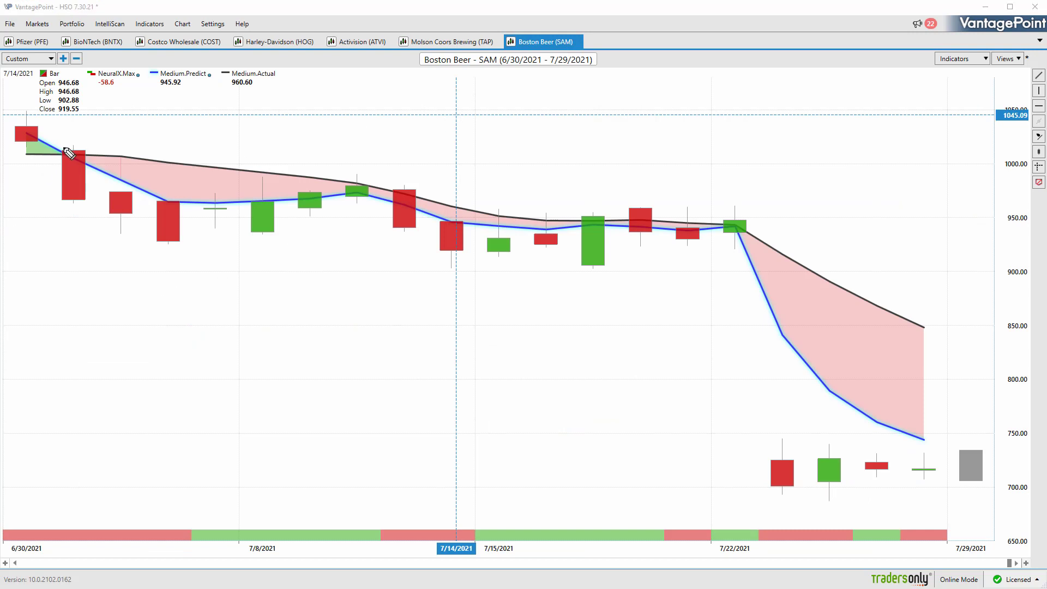
{"action": "mouse_move", "coordinate": [66, 142]}
{"action": "left_mouse_down"}
{"action": "mouse_move", "coordinate": [98, 153]}
{"action": "mouse_move", "coordinate": [71, 151]}
{"action": "left_mouse_up"}
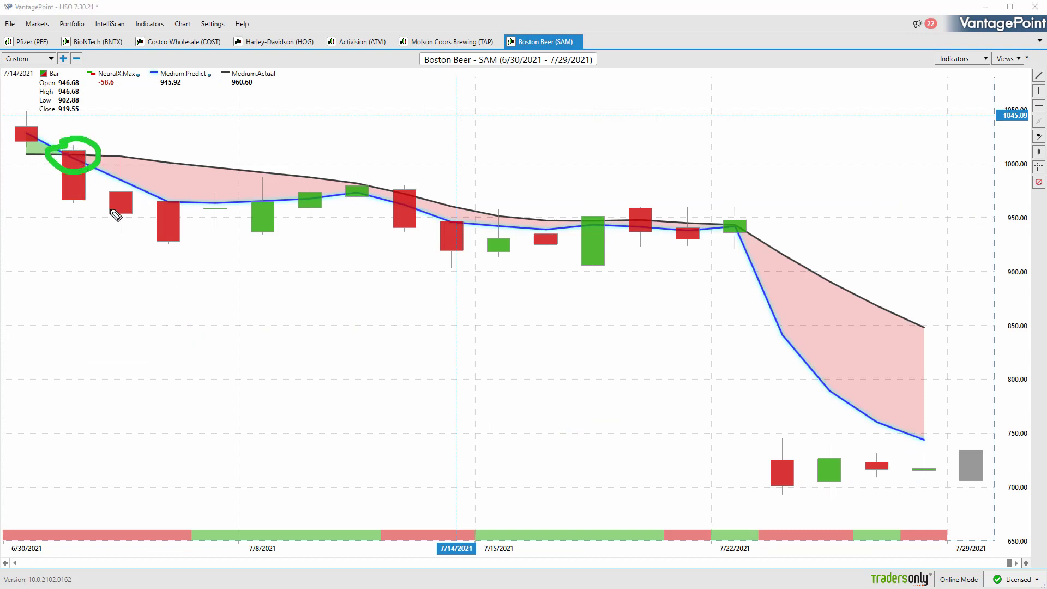
{"action": "mouse_move", "coordinate": [106, 223]}
{"action": "left_mouse_down"}
{"action": "mouse_move", "coordinate": [582, 228]}
{"action": "mouse_move", "coordinate": [559, 272]}
{"action": "left_mouse_up"}
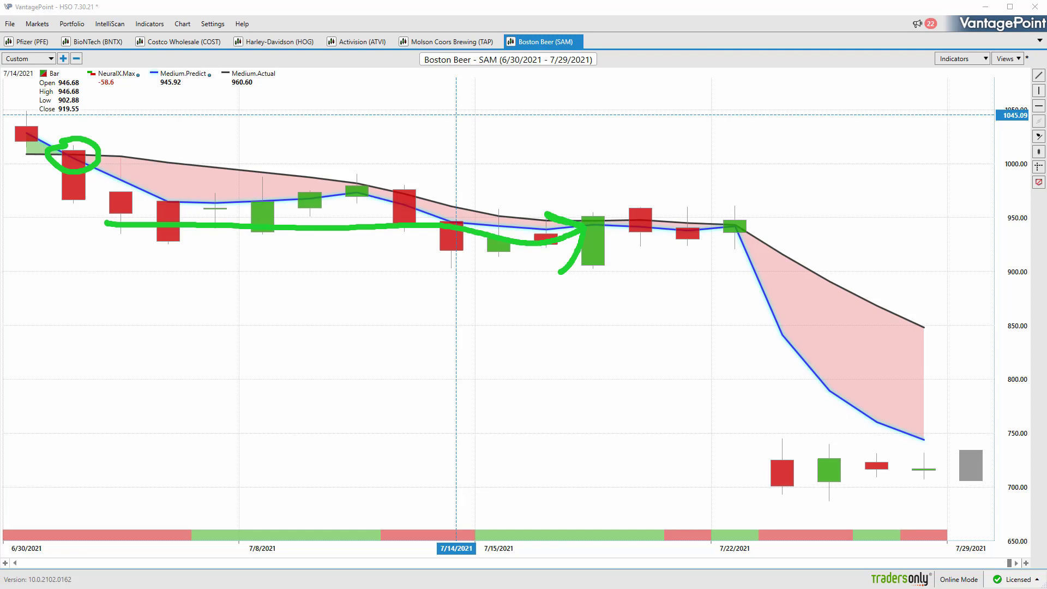
{"action": "key", "text": "Escape"}
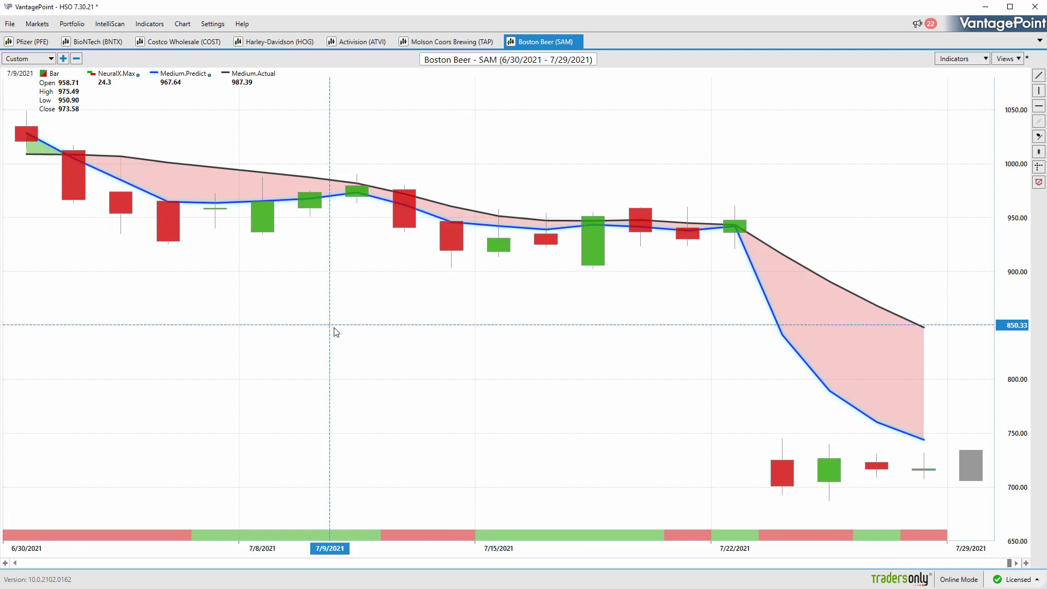
Show SAM's predicted highs and lows and mark predicted levels from 7/7 to 7/15
{"action": "key", "text": "2"}
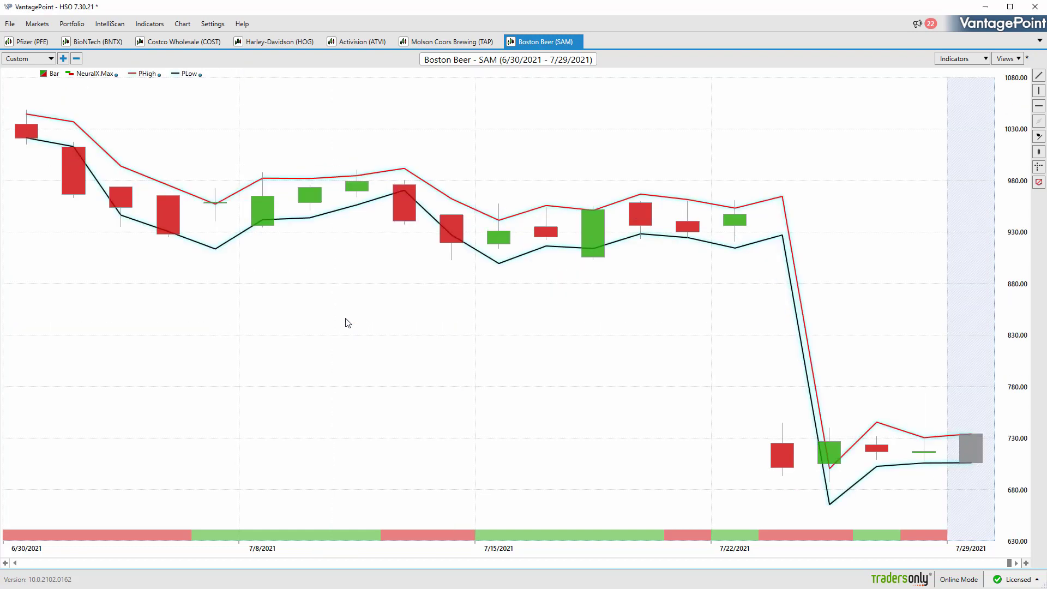
{"action": "left_click", "coordinate": [213, 200]}
{"action": "left_click", "coordinate": [262, 178]}
{"action": "left_click", "coordinate": [355, 174]}
{"action": "left_click", "coordinate": [389, 203]}
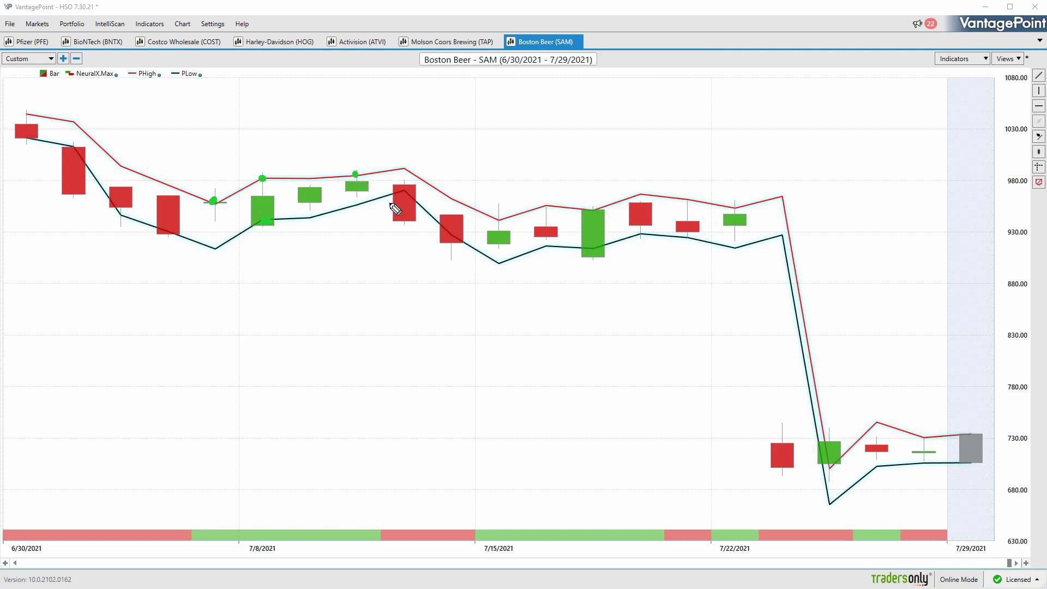
{"action": "left_click", "coordinate": [497, 217]}
Draw a downward arrow beneath SAM's 7/13 to 7/19 candles and mark the predicted highs on 7/16, 7/19, 7/21 and 7/22
{"action": "mouse_move", "coordinate": [385, 271]}
{"action": "left_mouse_down"}
{"action": "mouse_move", "coordinate": [585, 357]}
{"action": "mouse_move", "coordinate": [546, 425]}
{"action": "left_mouse_up"}
{"action": "left_click", "coordinate": [545, 208]}
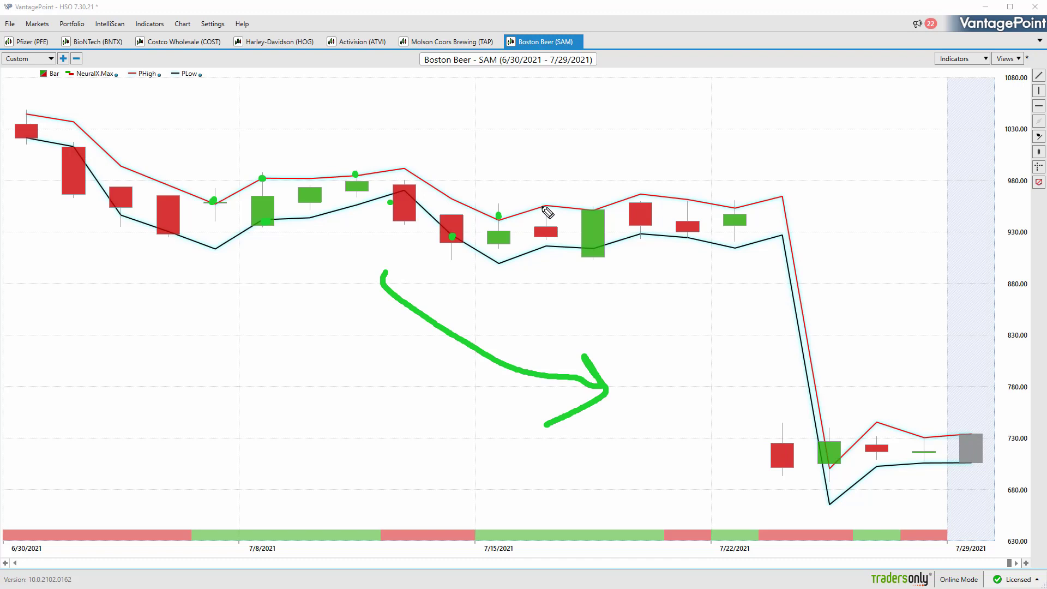
{"action": "left_click", "coordinate": [593, 210]}
{"action": "left_click", "coordinate": [689, 203]}
{"action": "left_click", "coordinate": [732, 207]}
Draw forward arrows across SAM's sideways price action and a downward arrow into the 7/23 gap, clearing the ink
{"action": "left_click_drag", "start_coordinate": [225, 269], "coordinate": [630, 298]}
{"action": "mouse_move", "coordinate": [214, 202]}
{"action": "left_mouse_down"}
{"action": "mouse_move", "coordinate": [371, 175]}
{"action": "mouse_move", "coordinate": [548, 211]}
{"action": "mouse_move", "coordinate": [707, 204]}
{"action": "left_mouse_up"}
{"action": "mouse_move", "coordinate": [384, 209]}
{"action": "left_mouse_down"}
{"action": "mouse_move", "coordinate": [560, 262]}
{"action": "mouse_move", "coordinate": [700, 250]}
{"action": "mouse_move", "coordinate": [785, 413]}
{"action": "mouse_move", "coordinate": [792, 384]}
{"action": "left_mouse_up"}
{"action": "key", "text": "e"}
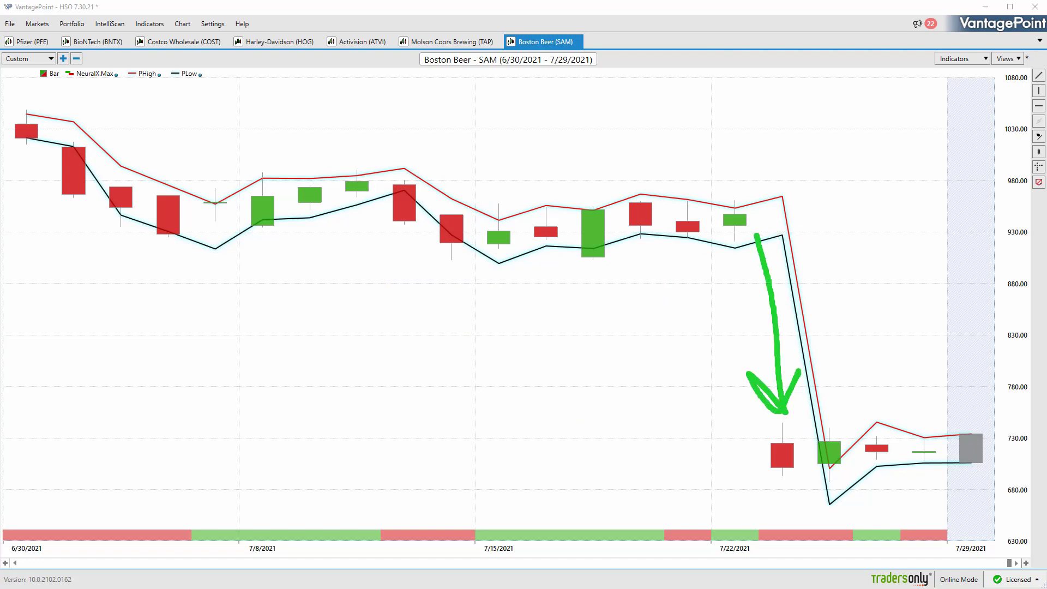
{"action": "key", "text": "e"}
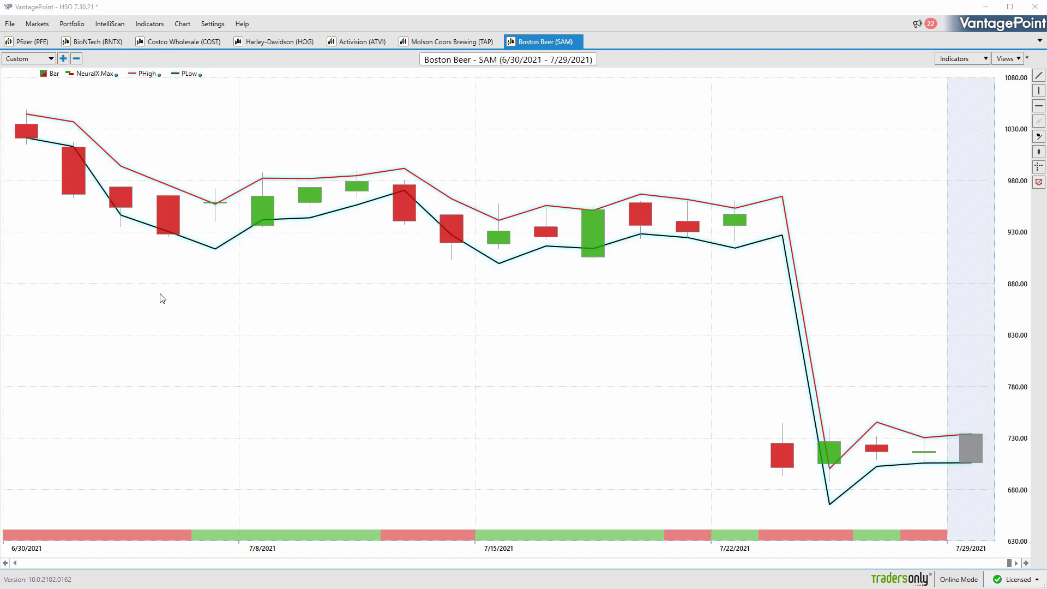
On SAM's moving-average view, draw a trend line between the 7/28 candle and the 7/1 crossover and show its ProfitCalc callout
{"action": "left_click", "coordinate": [271, 337]}
{"action": "key", "text": "2"}
{"action": "left_click", "coordinate": [1039, 75]}
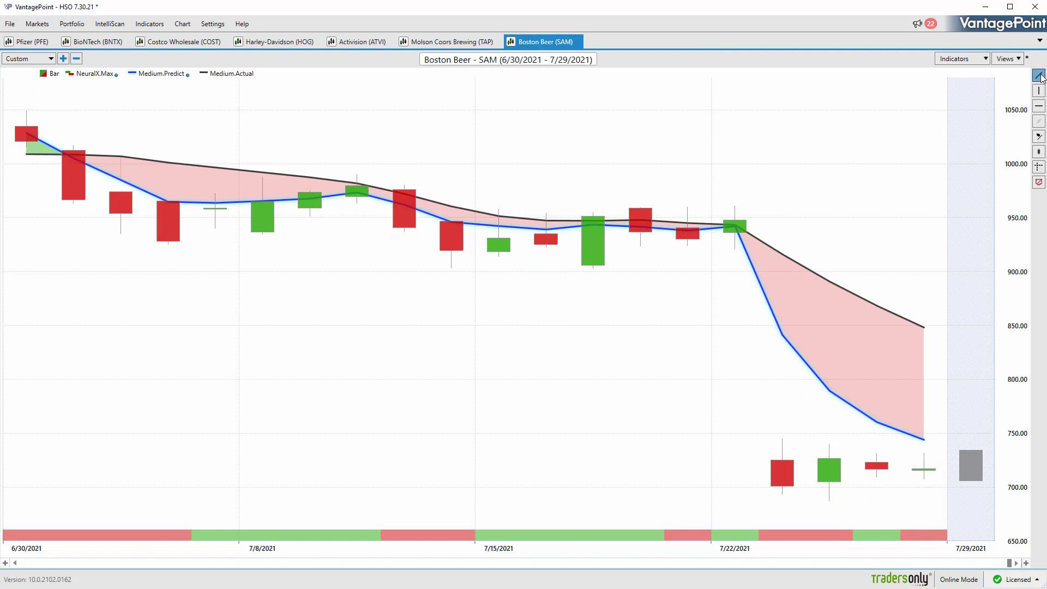
{"action": "left_click", "coordinate": [1039, 76]}
{"action": "mouse_move", "coordinate": [925, 470]}
{"action": "left_mouse_down"}
{"action": "mouse_move", "coordinate": [86, 206]}
{"action": "mouse_move", "coordinate": [75, 154]}
{"action": "mouse_move", "coordinate": [134, 295]}
{"action": "left_mouse_up"}
{"action": "right_click", "coordinate": [105, 166]}
{"action": "left_click", "coordinate": [136, 171]}
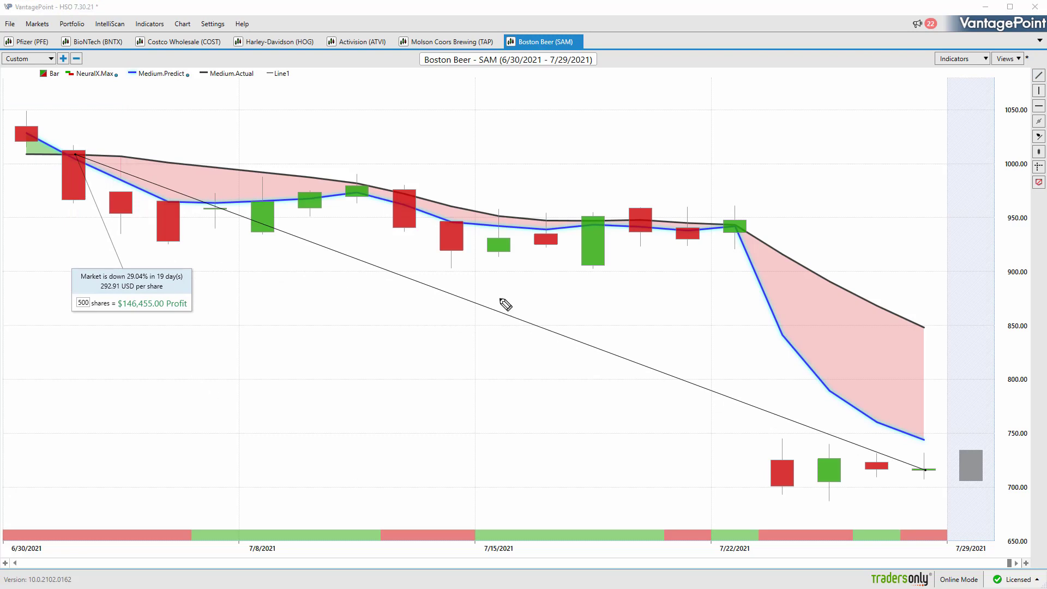
Draw an arrow toward SAM's drop in the predicted average at 7/23 and circle the ProfitCalc callout
{"action": "mouse_move", "coordinate": [668, 281]}
{"action": "left_mouse_down"}
{"action": "mouse_move", "coordinate": [764, 346]}
{"action": "mouse_move", "coordinate": [724, 352]}
{"action": "left_mouse_up"}
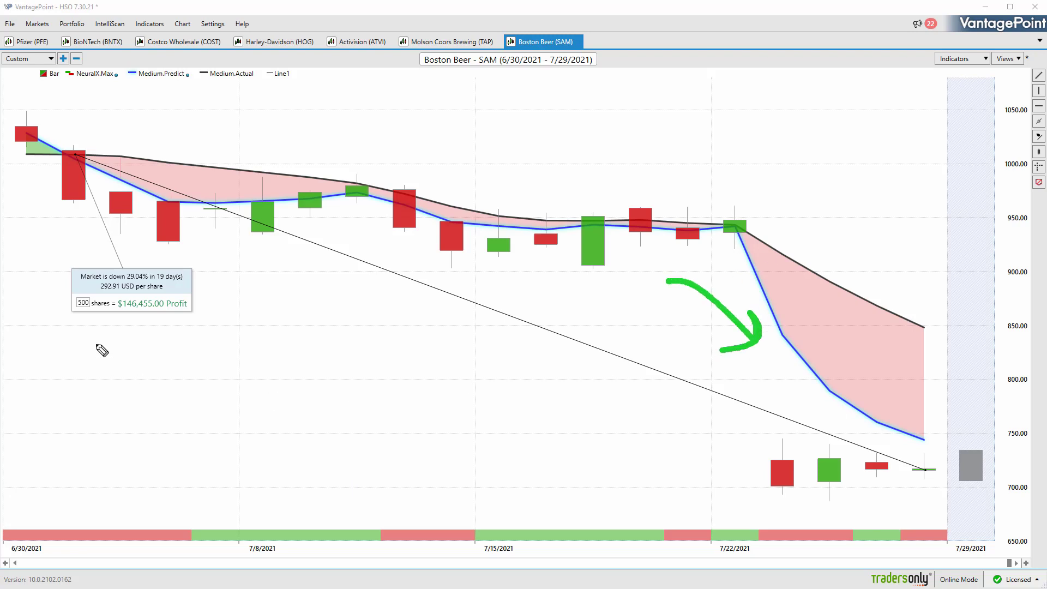
{"action": "mouse_move", "coordinate": [121, 259]}
{"action": "left_mouse_down"}
{"action": "mouse_move", "coordinate": [94, 298]}
{"action": "mouse_move", "coordinate": [134, 260]}
{"action": "left_mouse_up"}
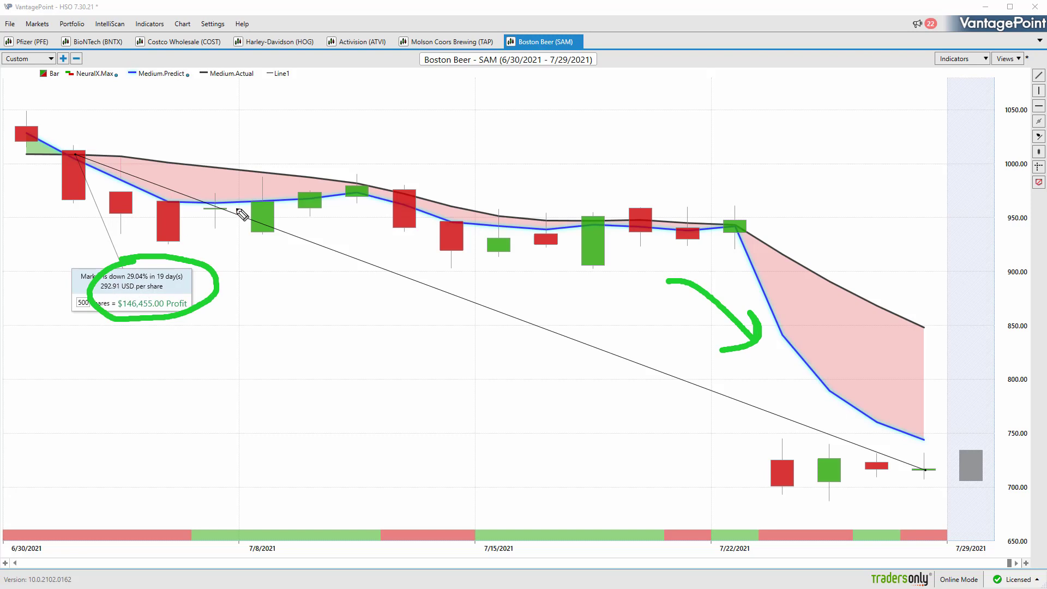
Draw check marks over the Molson Coors and Boston Beer chart names, mark the Pfizer and BioNTech names, and clear the ink
{"action": "left_click_drag", "start_coordinate": [442, 51], "coordinate": [470, 23]}
{"action": "left_click_drag", "start_coordinate": [540, 55], "coordinate": [570, 23]}
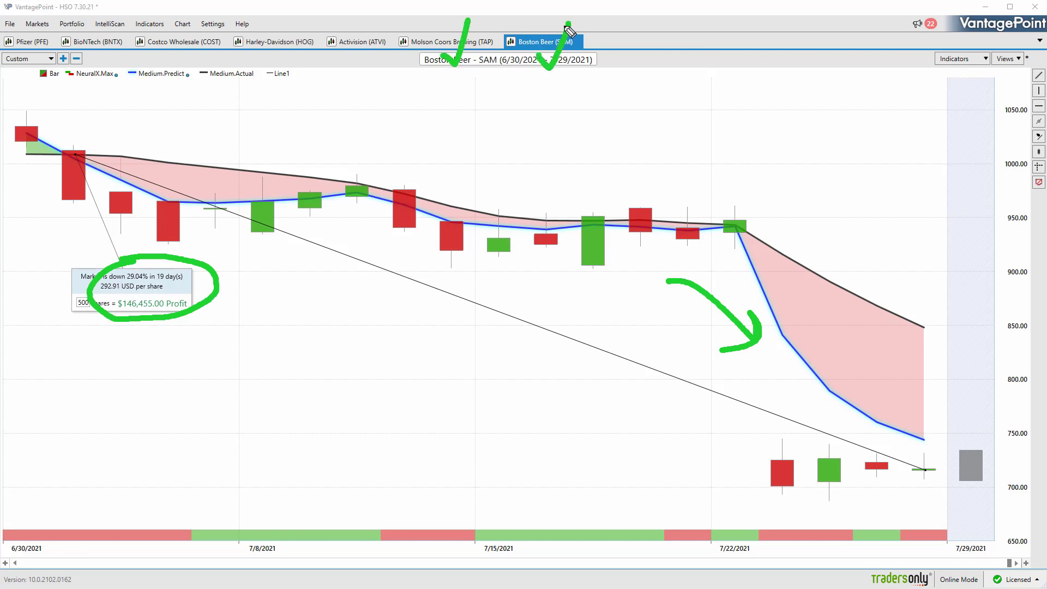
{"action": "mouse_move", "coordinate": [12, 52]}
{"action": "left_mouse_down"}
{"action": "mouse_move", "coordinate": [24, 59]}
{"action": "mouse_move", "coordinate": [53, 31]}
{"action": "mouse_move", "coordinate": [126, 23]}
{"action": "left_mouse_up"}
{"action": "key", "text": "Escape"}
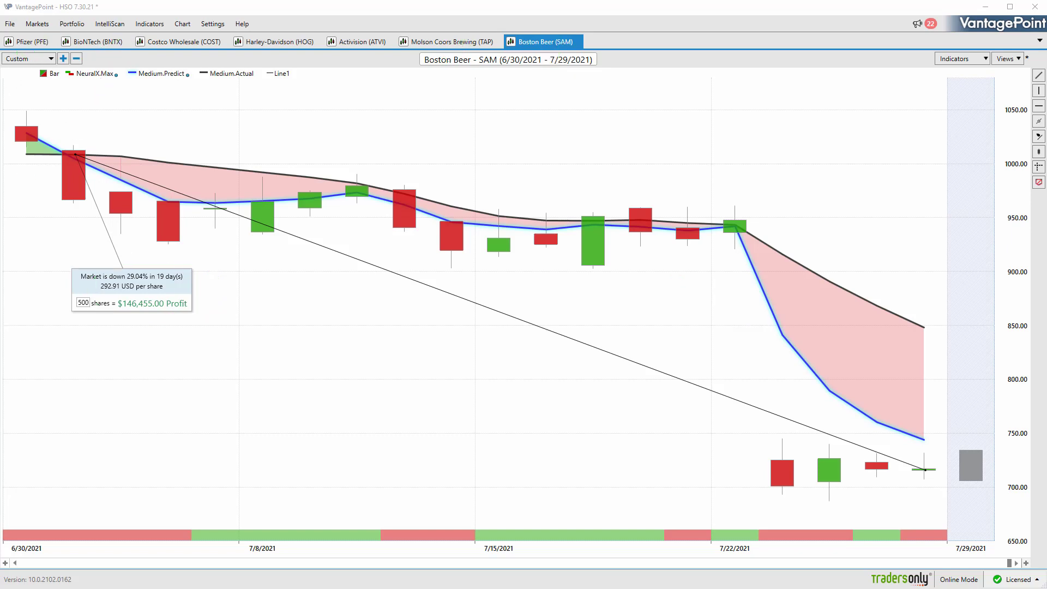